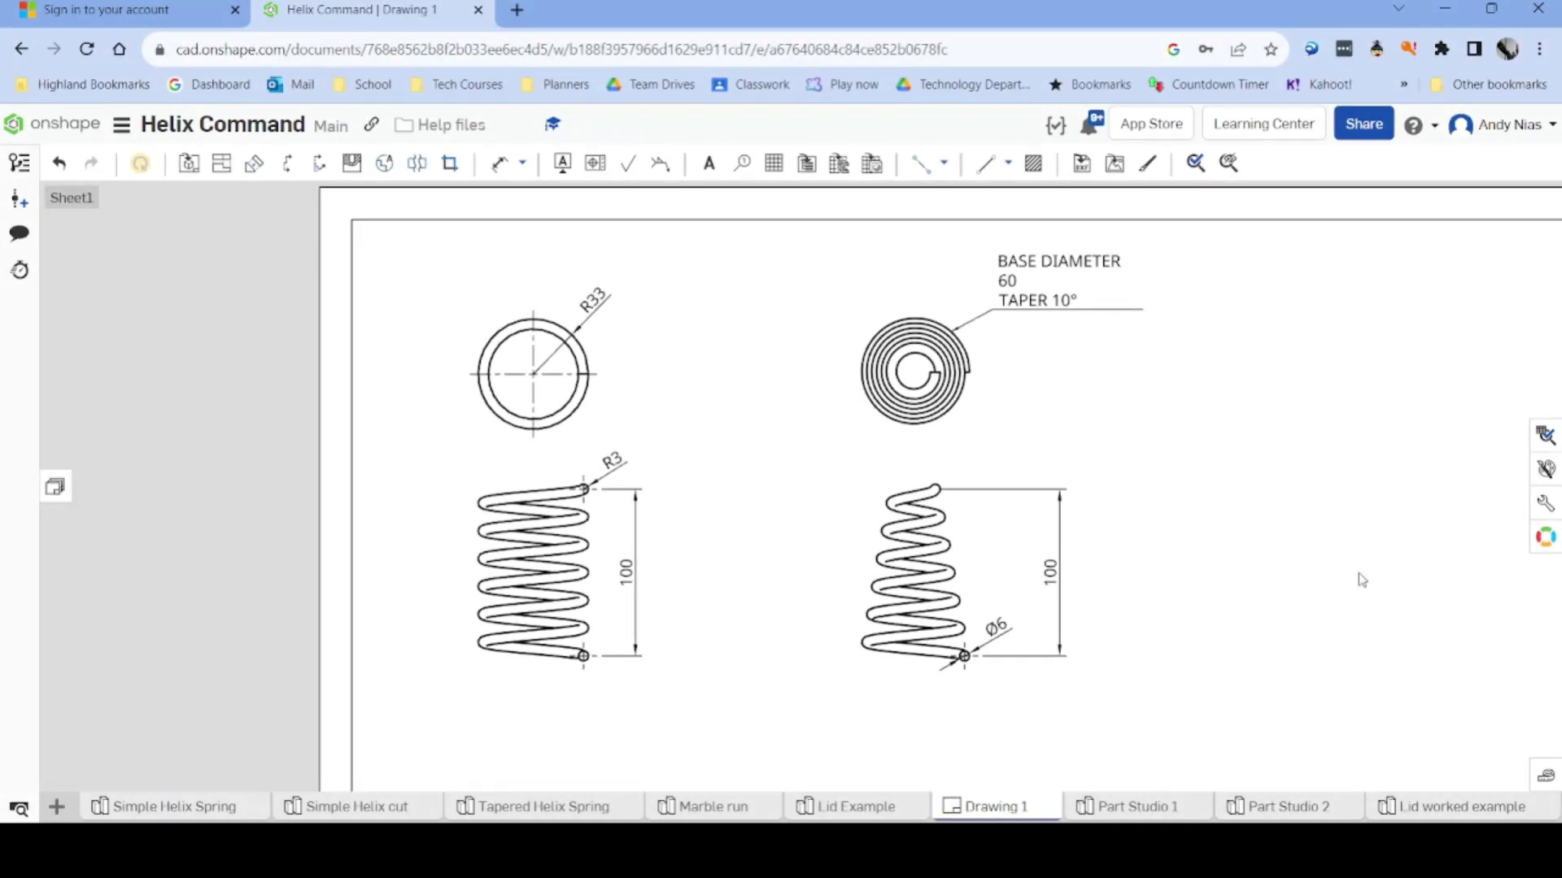
Step: Inspect the Simple Helix Spring and Tapered Helix Spring models from new angles
{"action": "left_click", "coordinate": [186, 810]}
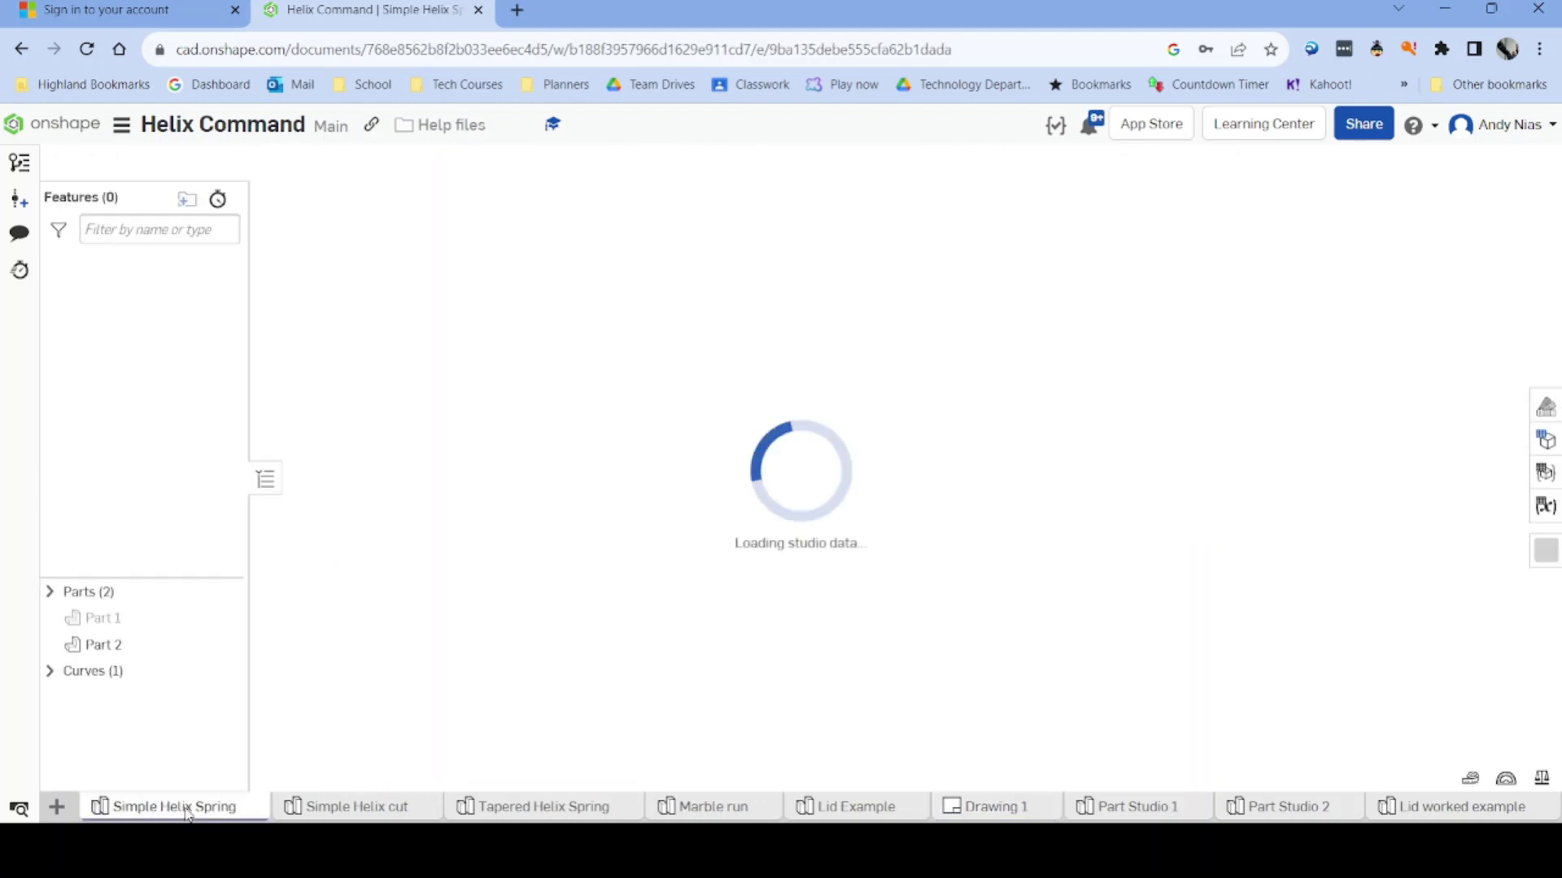
{"action": "right_click_drag", "start_coordinate": [743, 589], "coordinate": [633, 560]}
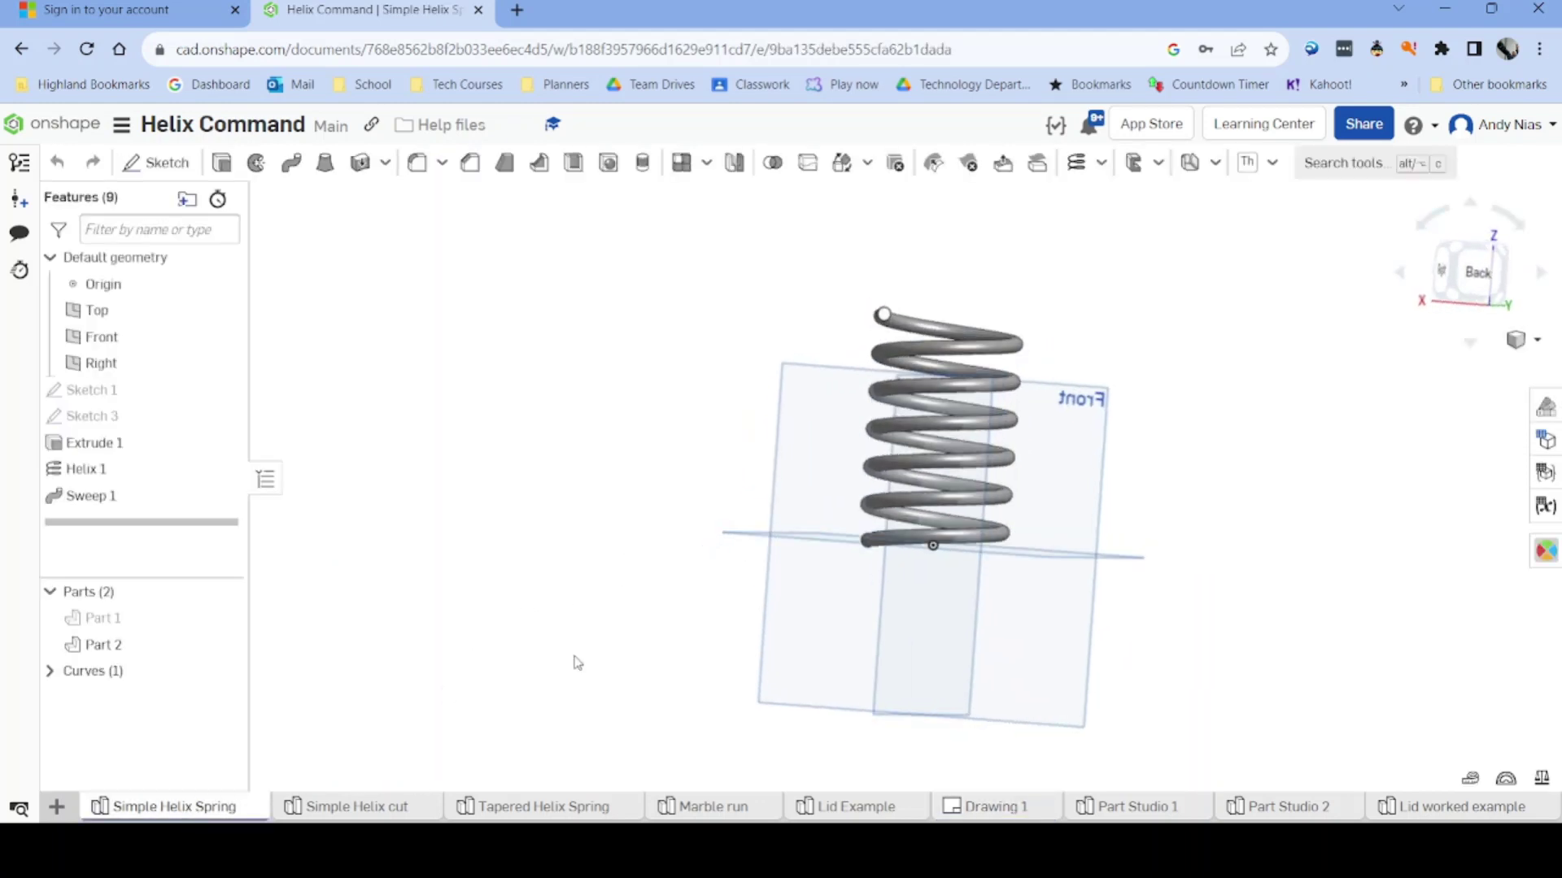
{"action": "left_click", "coordinate": [537, 809]}
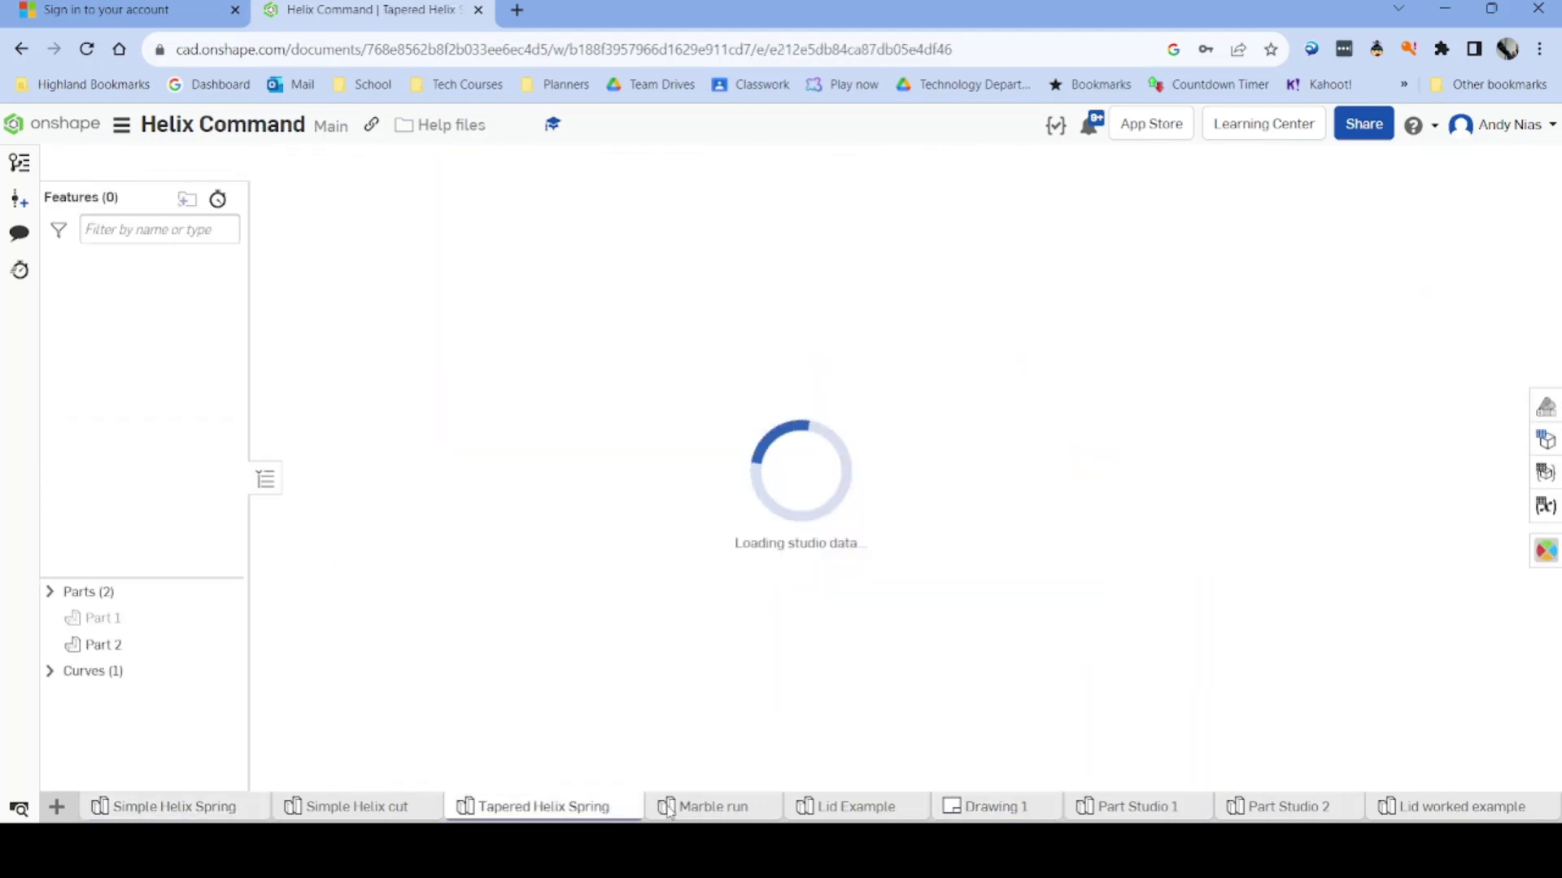
{"action": "right_click_drag", "start_coordinate": [934, 593], "coordinate": [834, 642]}
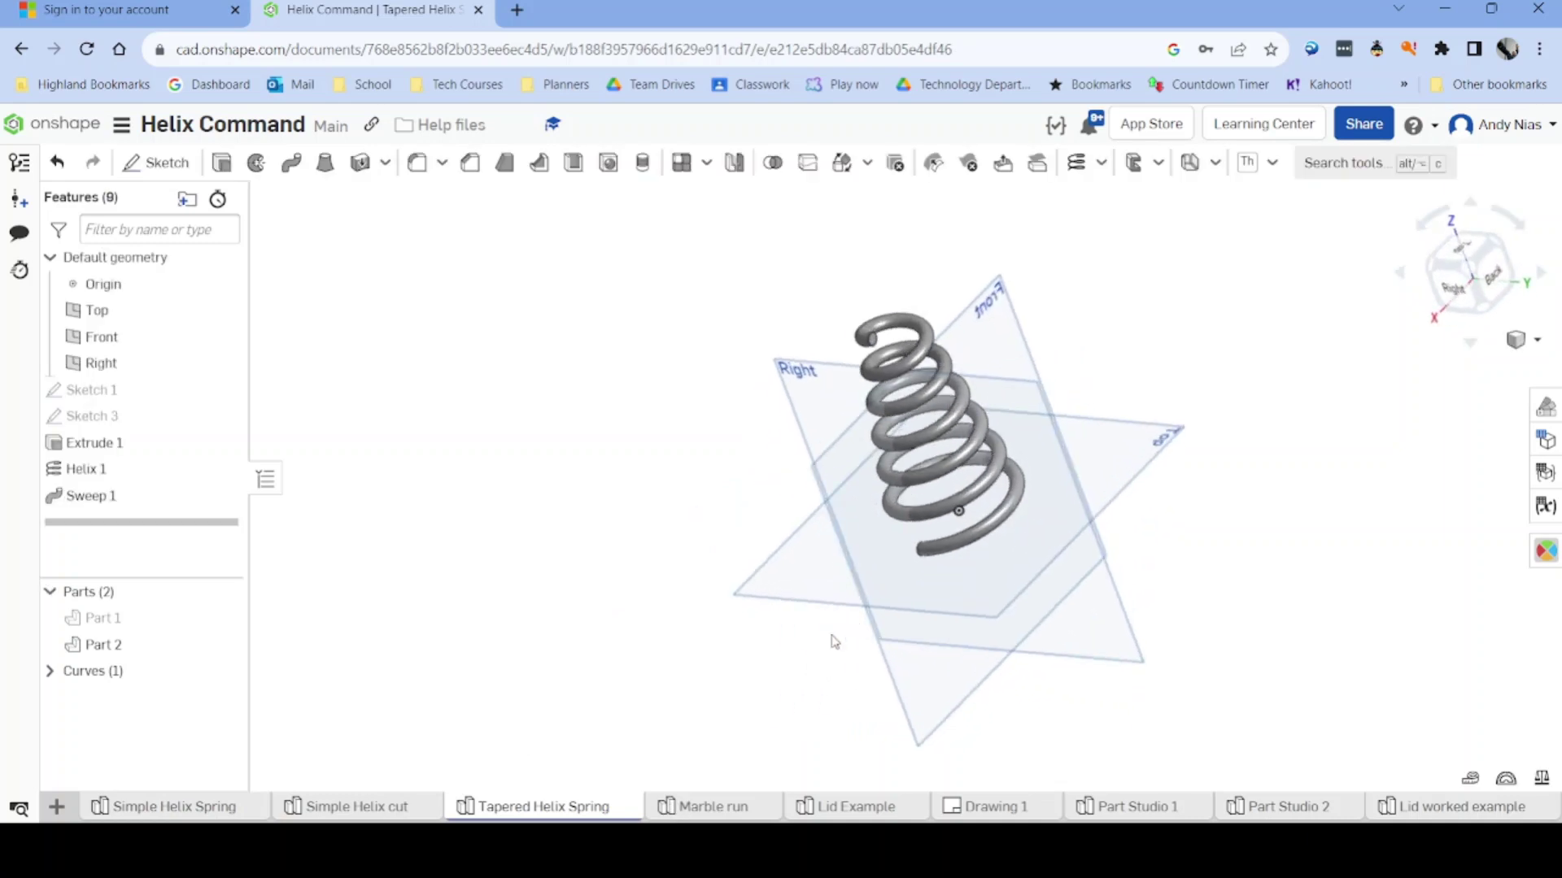
Step: Look over the Marble run model and the springs drawing, then open the empty Part Studio 1
{"action": "left_click", "coordinate": [740, 809]}
{"action": "right_click_drag", "start_coordinate": [757, 676], "coordinate": [682, 655]}
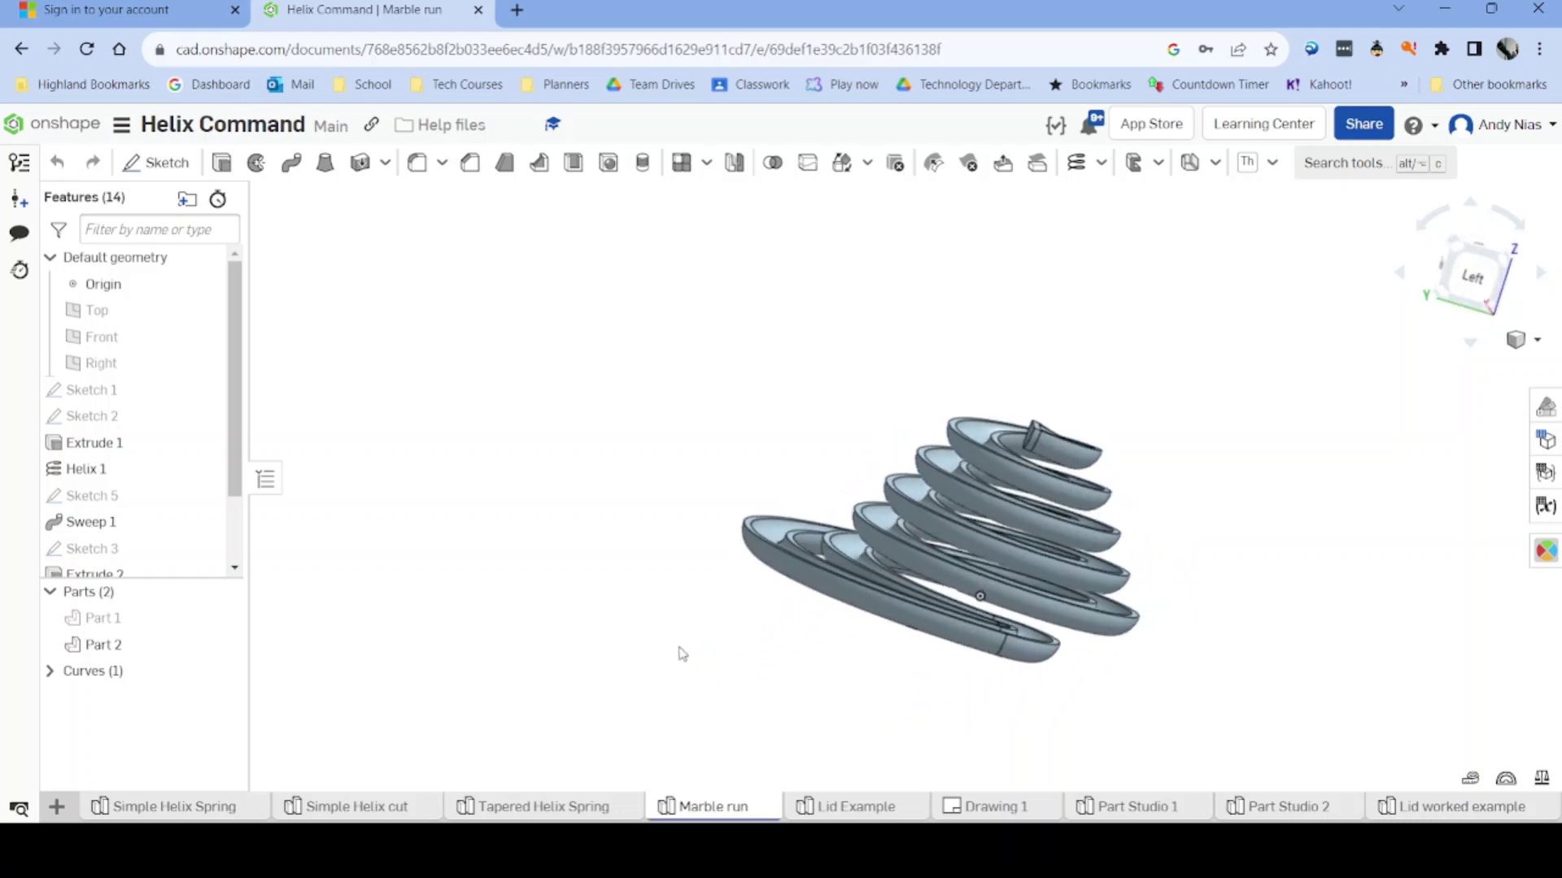
{"action": "left_click", "coordinate": [996, 807]}
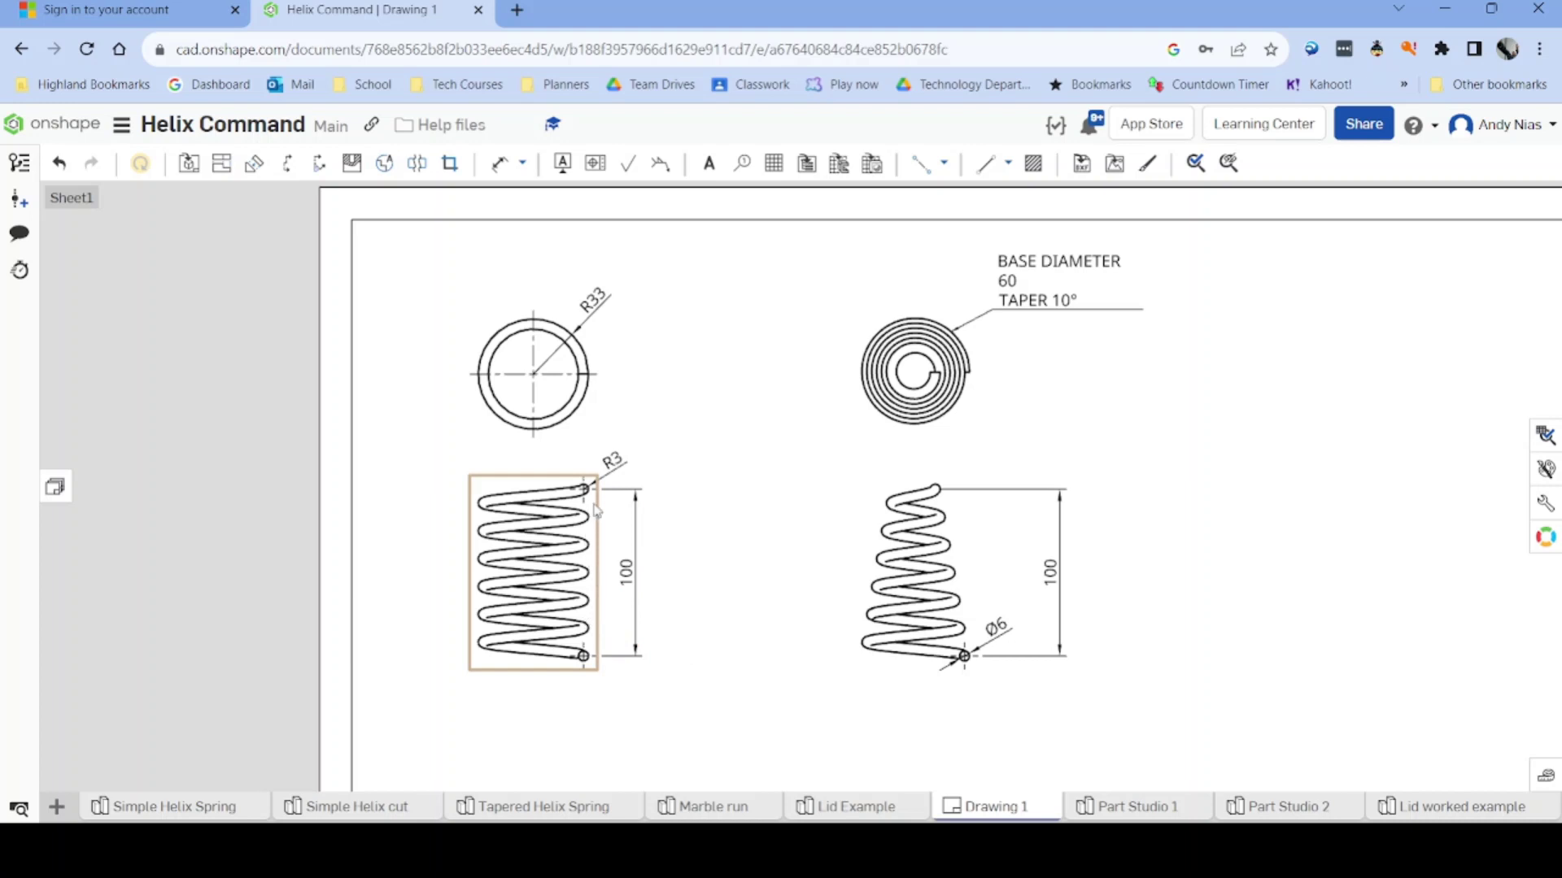
{"action": "left_click", "coordinate": [1176, 809]}
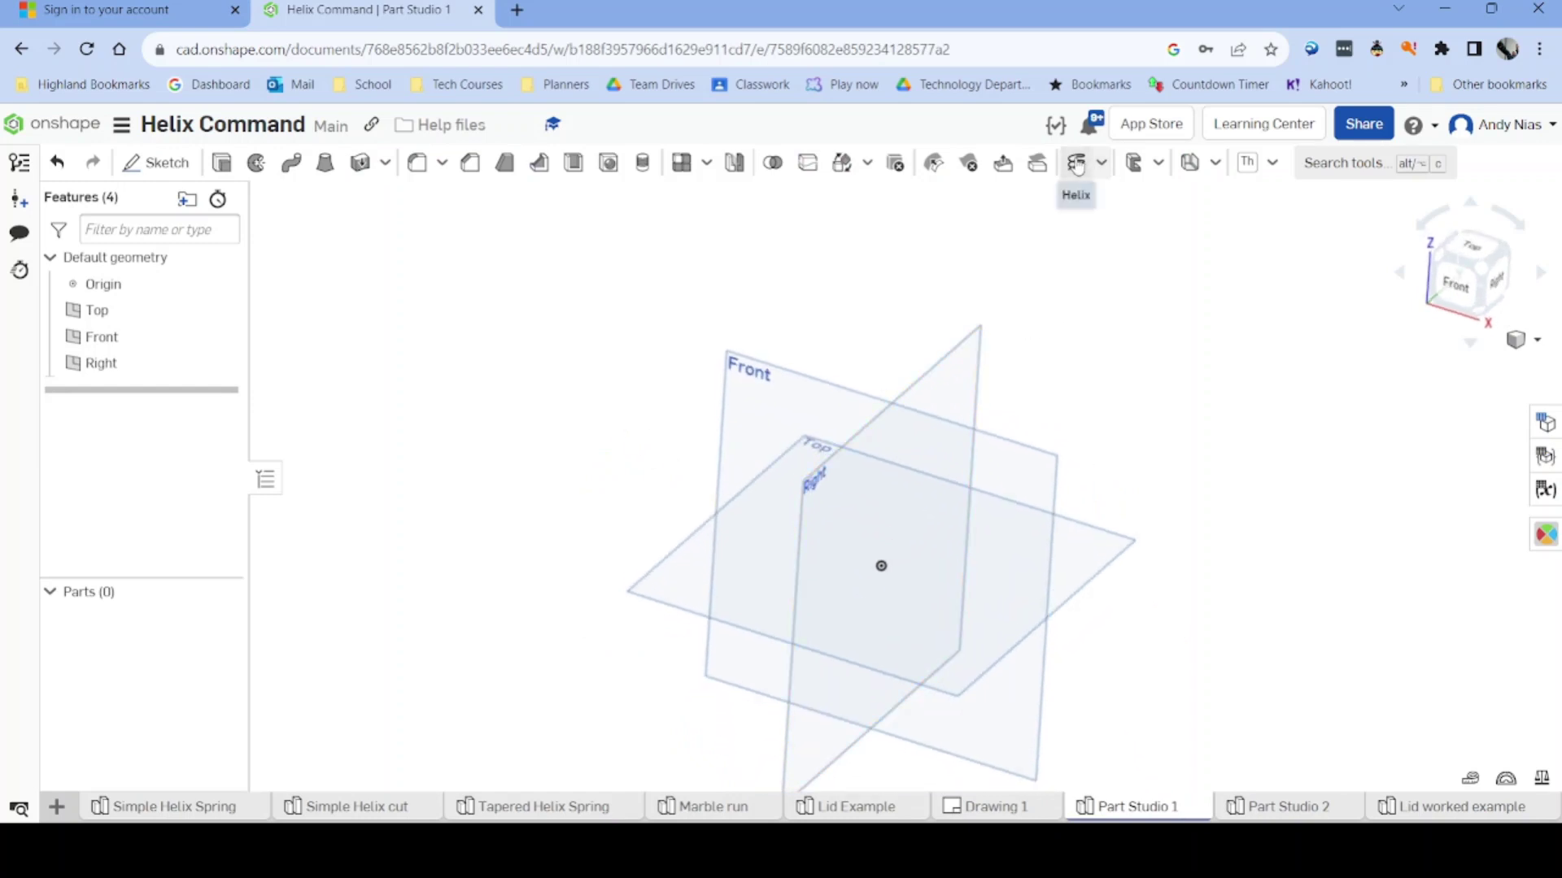
Step: Sketch a centre-point circle at the origin on the Top plane
{"action": "left_click", "coordinate": [175, 179]}
{"action": "left_click", "coordinate": [691, 616]}
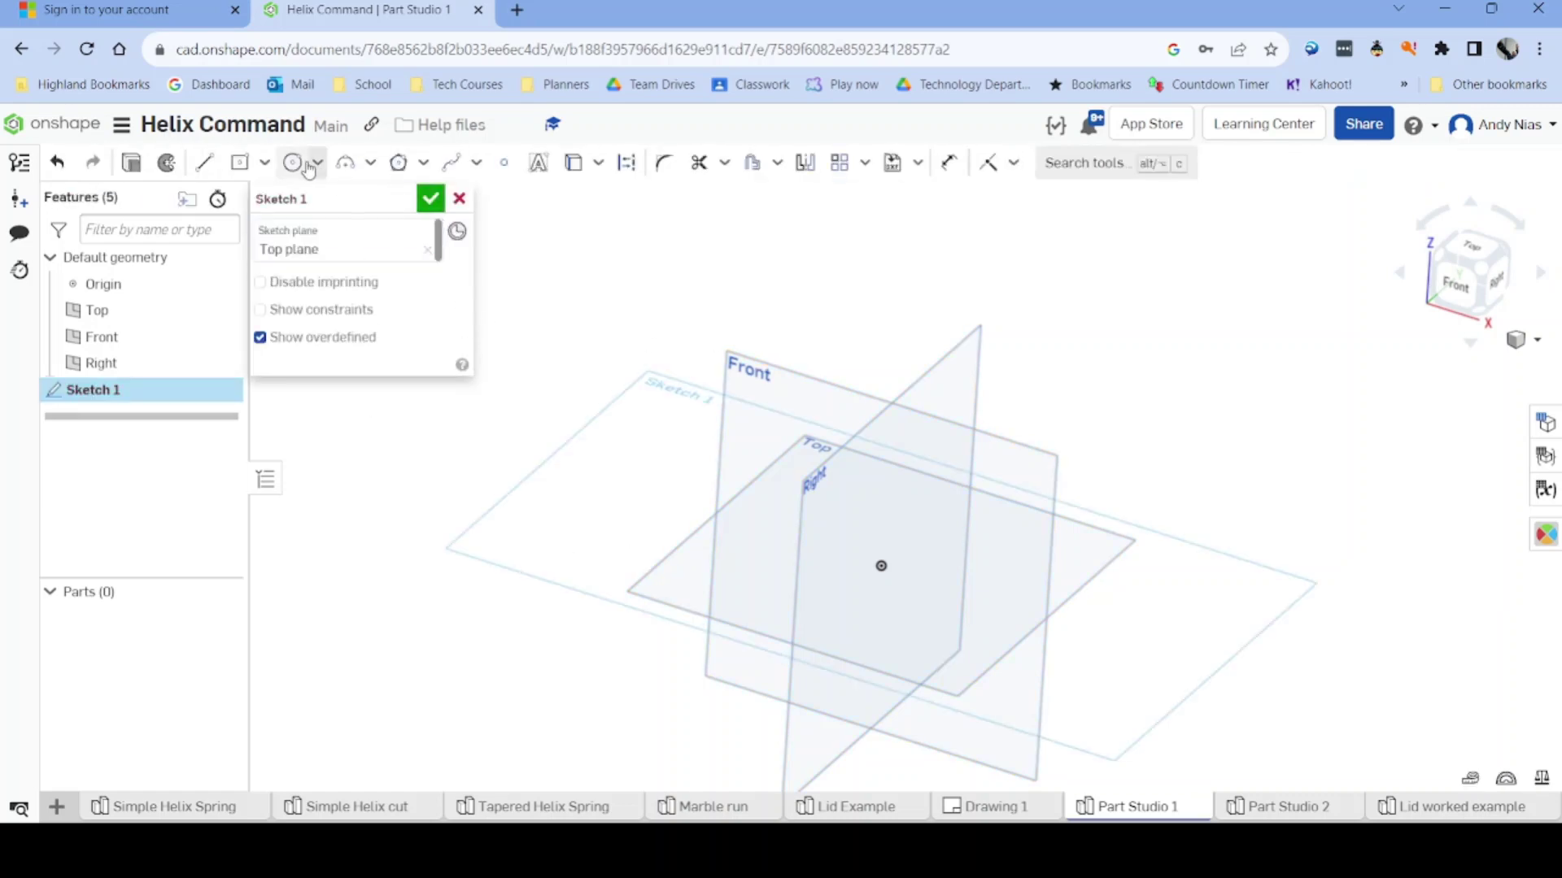
{"action": "left_click", "coordinate": [307, 166]}
{"action": "left_click", "coordinate": [880, 566]}
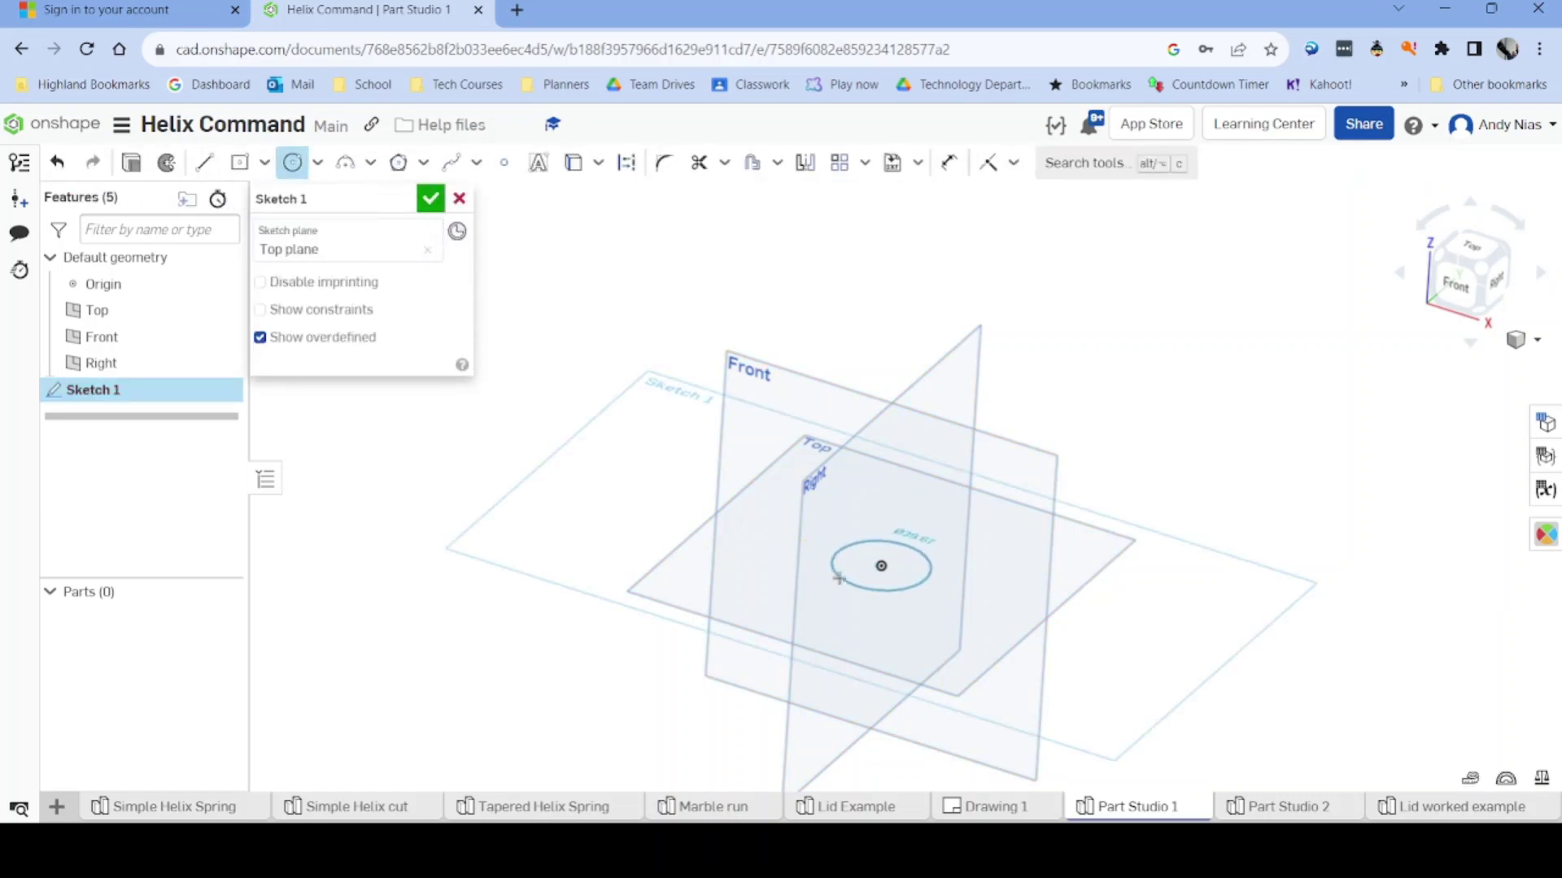
{"action": "left_click", "coordinate": [912, 537]}
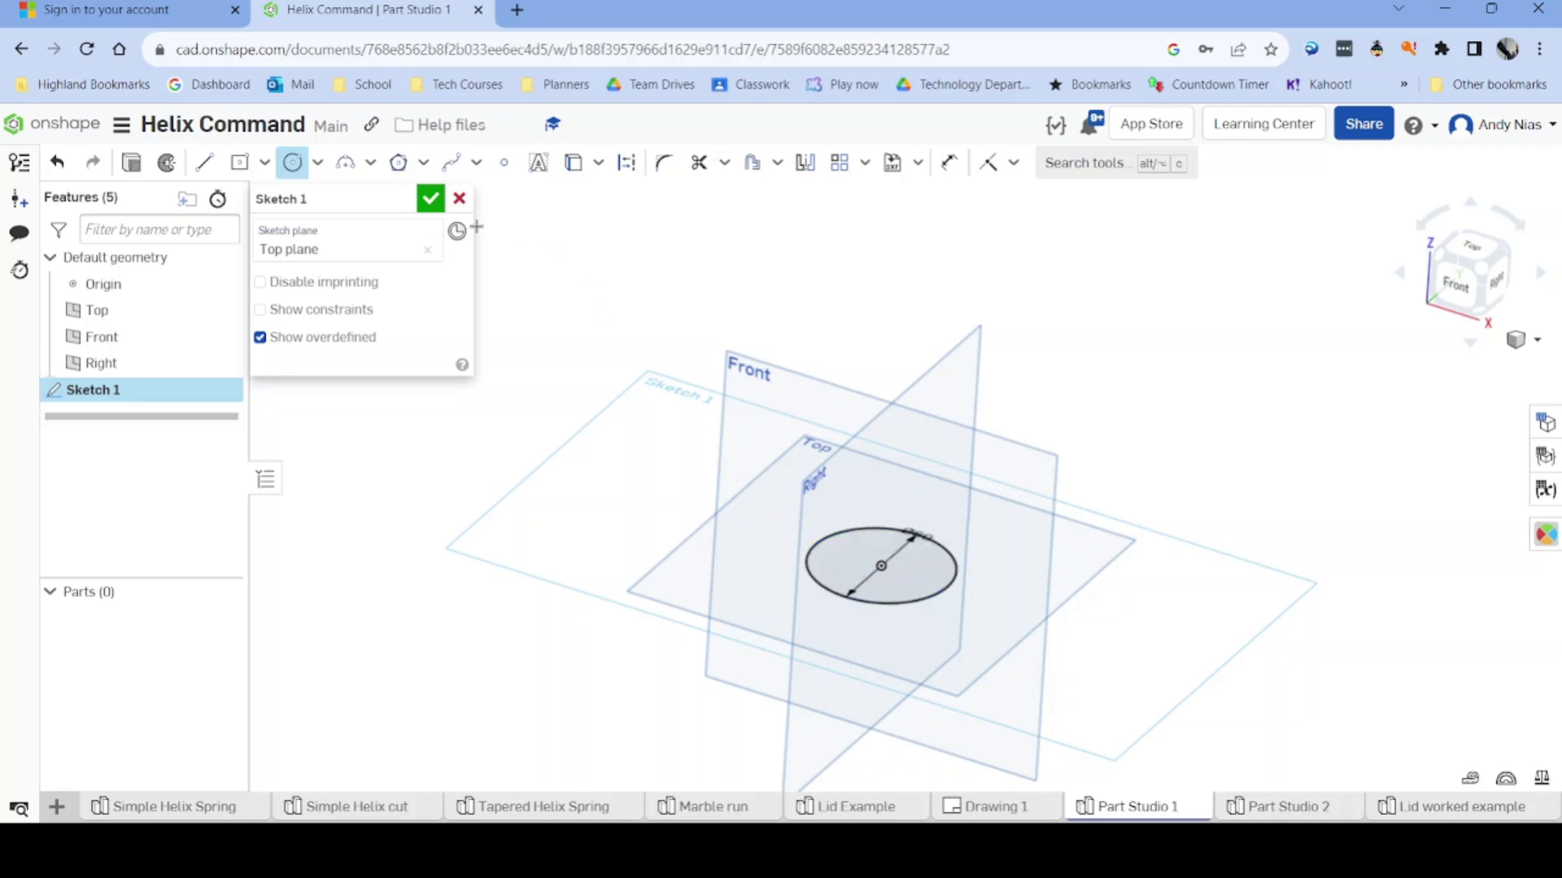
{"action": "left_click", "coordinate": [430, 198]}
Step: Extrude the circle 100 mm into a solid cylinder
{"action": "left_click", "coordinate": [221, 163]}
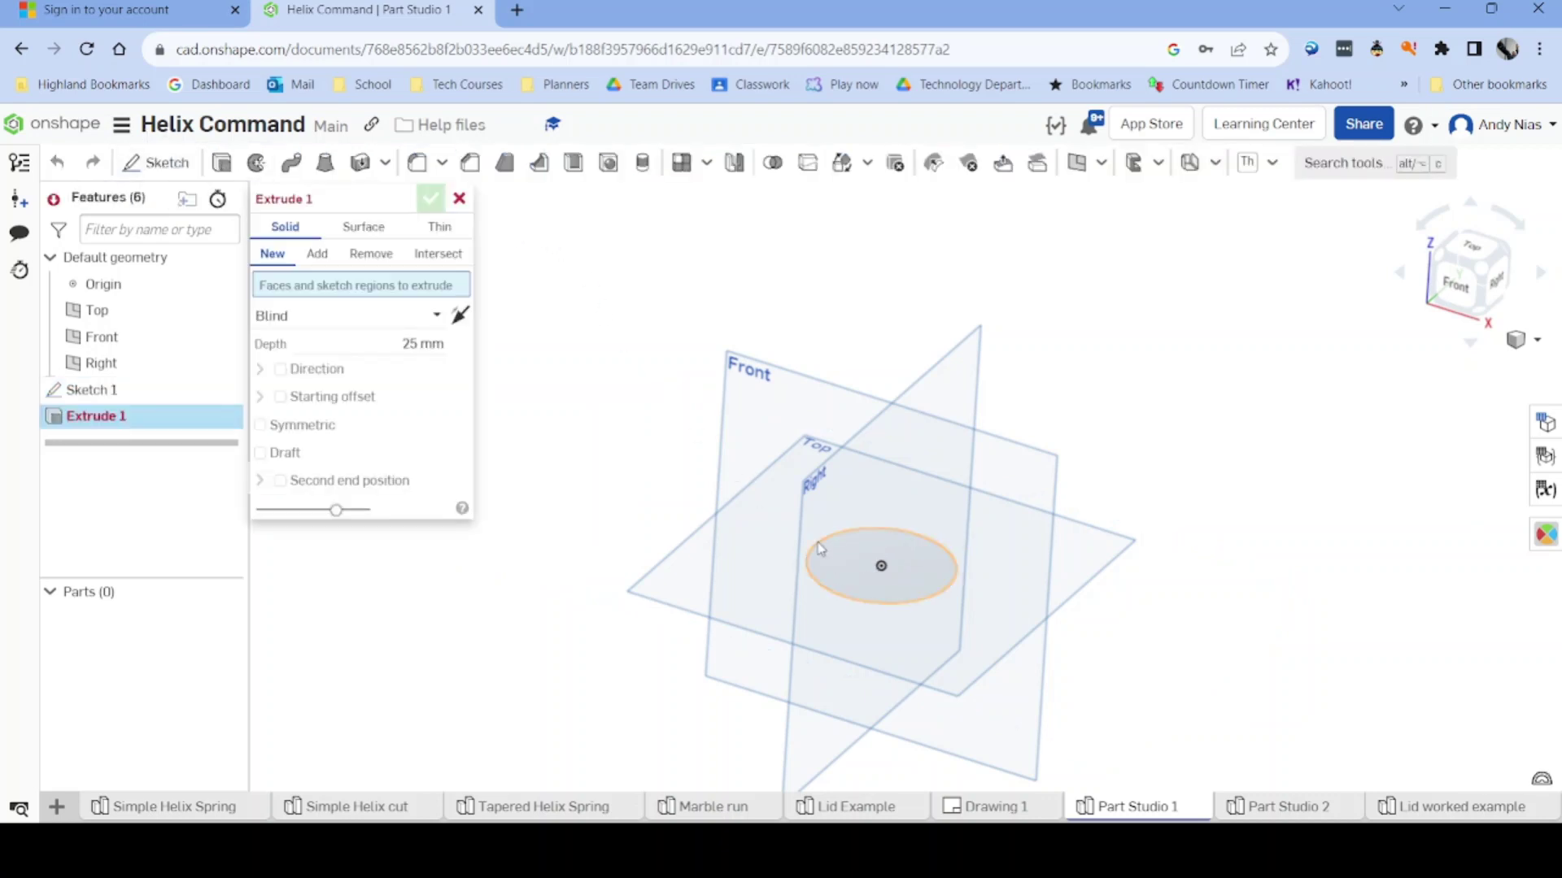
{"action": "left_click", "coordinate": [843, 567]}
{"action": "left_click", "coordinate": [399, 362]}
{"action": "type", "text": "1"}
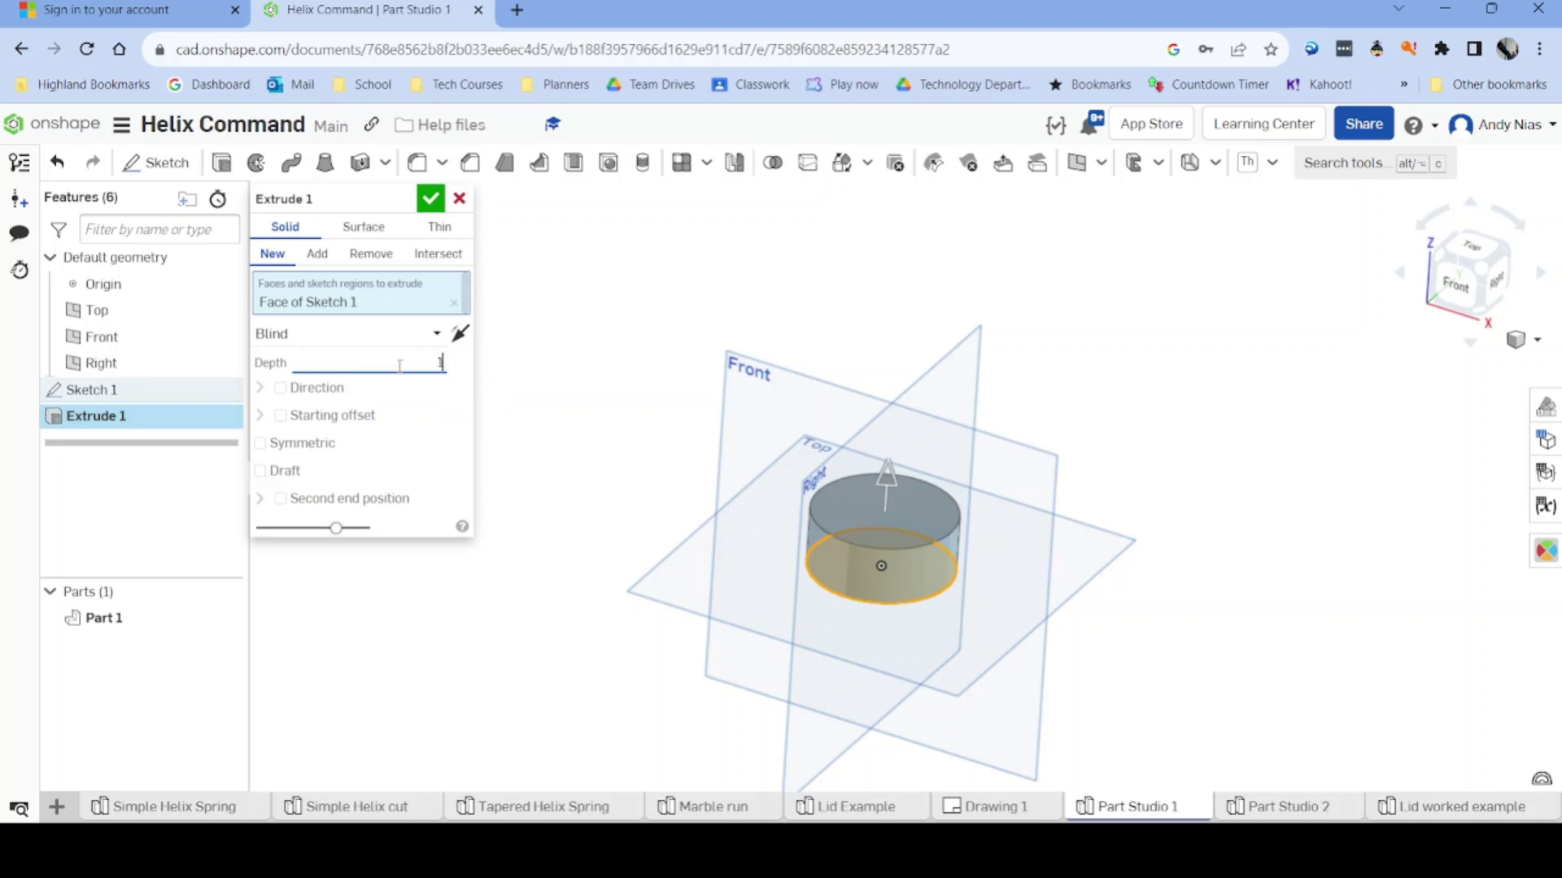
{"action": "type", "text": "00"}
{"action": "key", "text": "Return"}
{"action": "left_click", "coordinate": [430, 198]}
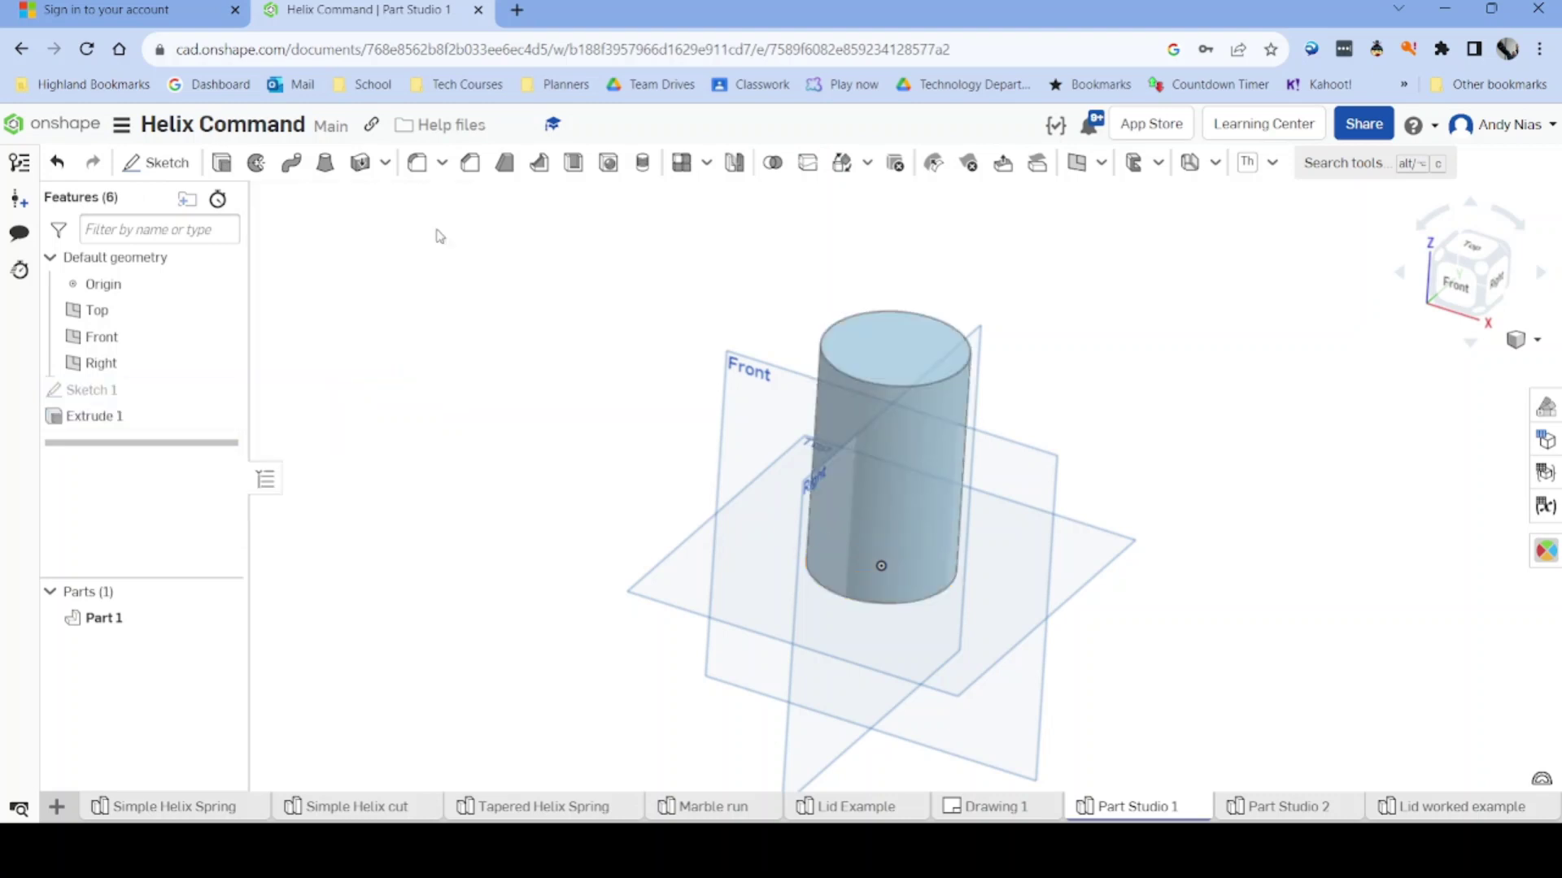
{"action": "right_click_drag", "start_coordinate": [776, 661], "coordinate": [753, 642]}
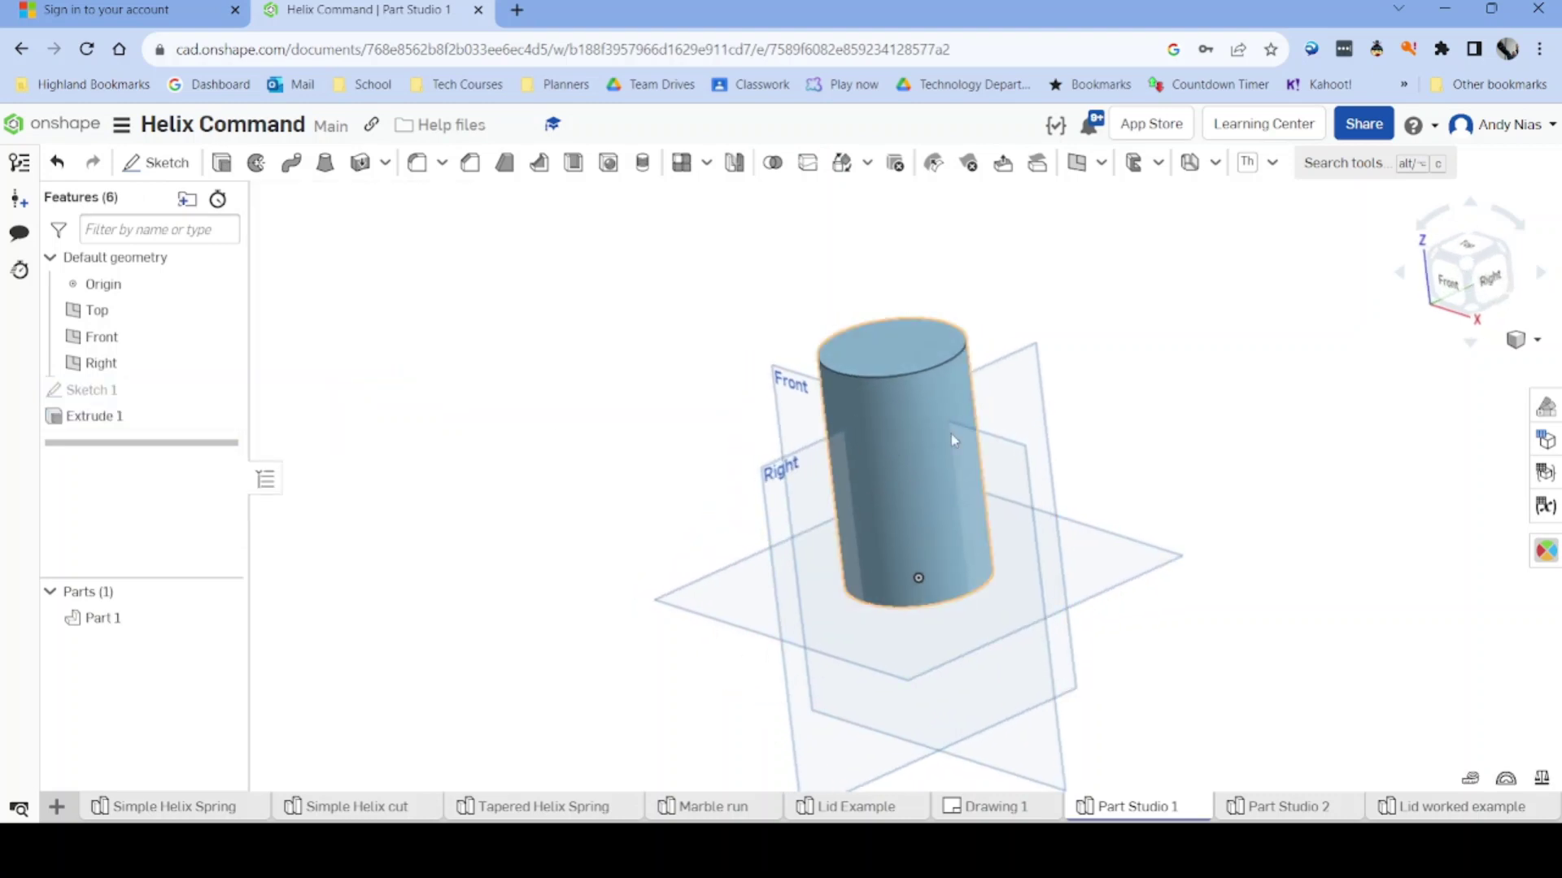
Step: Start a helix on the cylinder's side face with 6 target revolutions
{"action": "left_click", "coordinate": [1101, 163]}
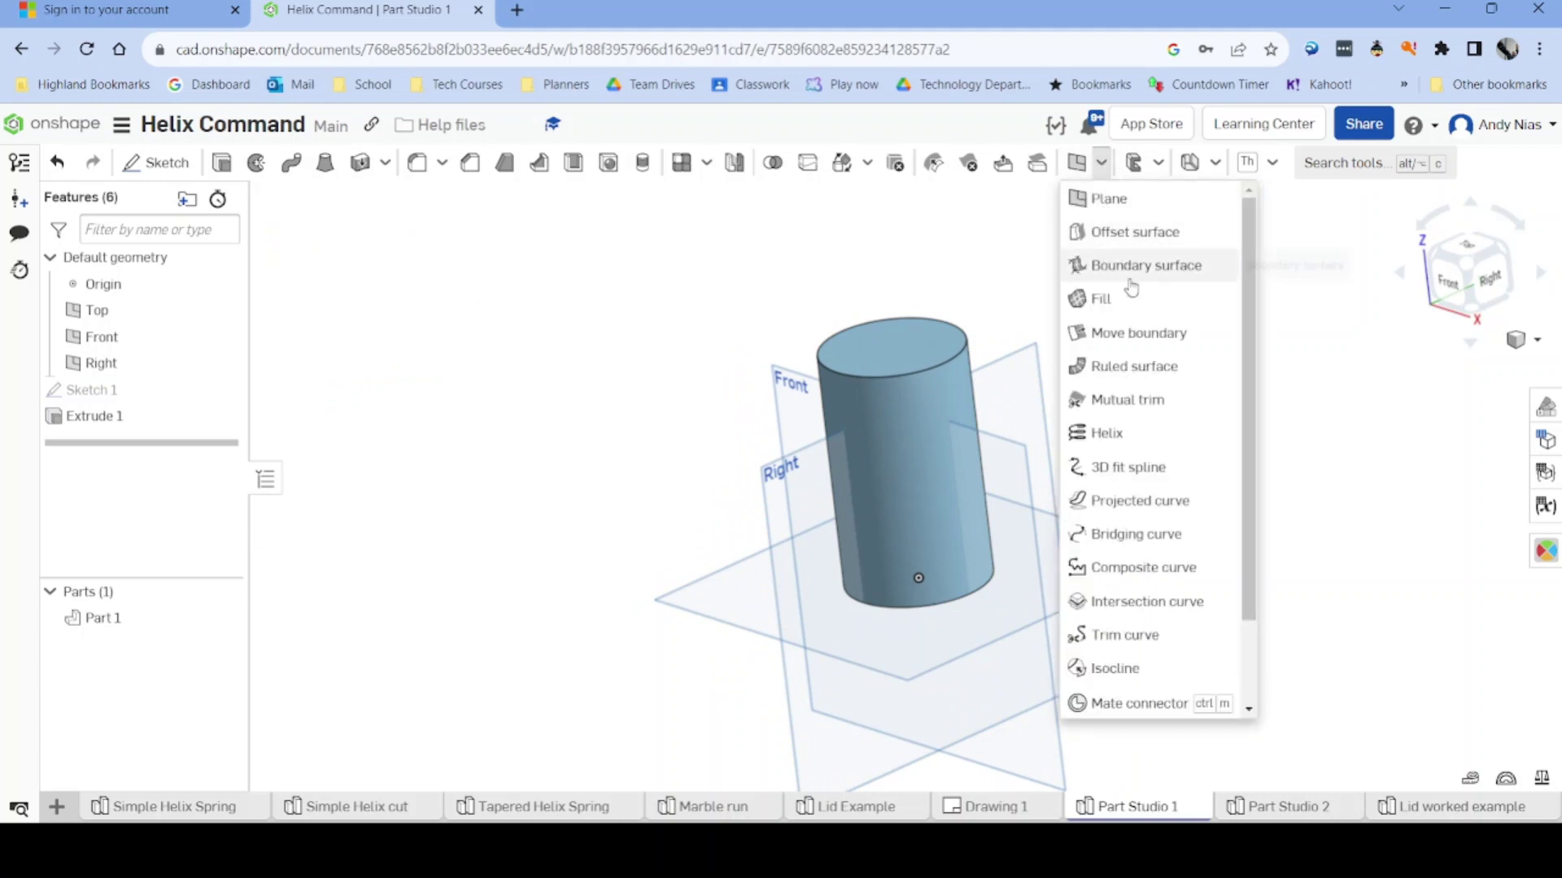
{"action": "left_click", "coordinate": [1106, 432]}
{"action": "left_click", "coordinate": [935, 488]}
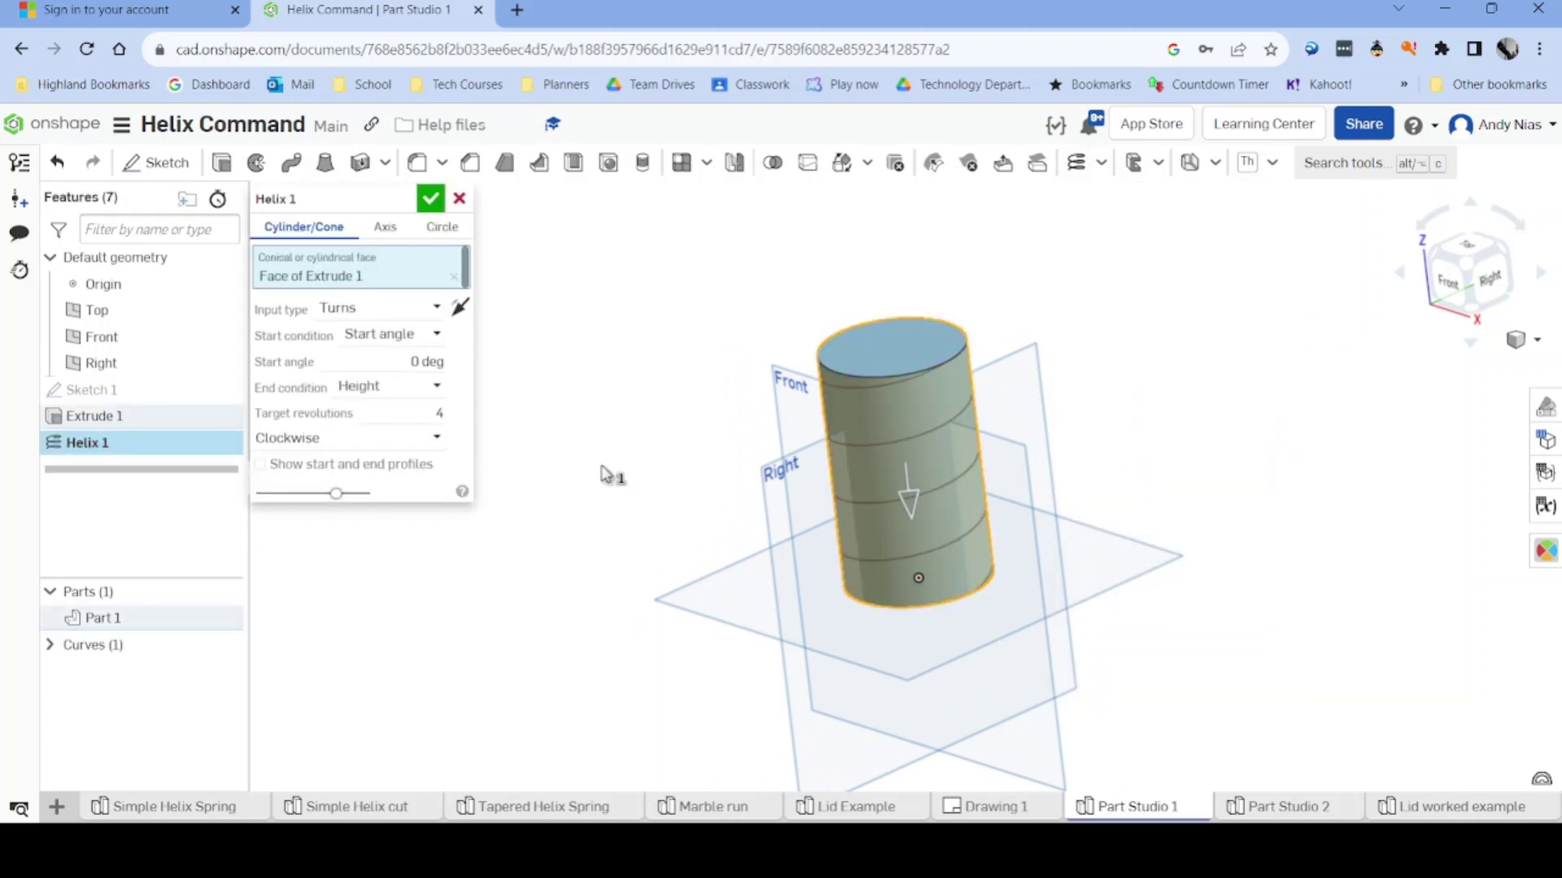
{"action": "right_click_drag", "start_coordinate": [680, 541], "coordinate": [837, 553]}
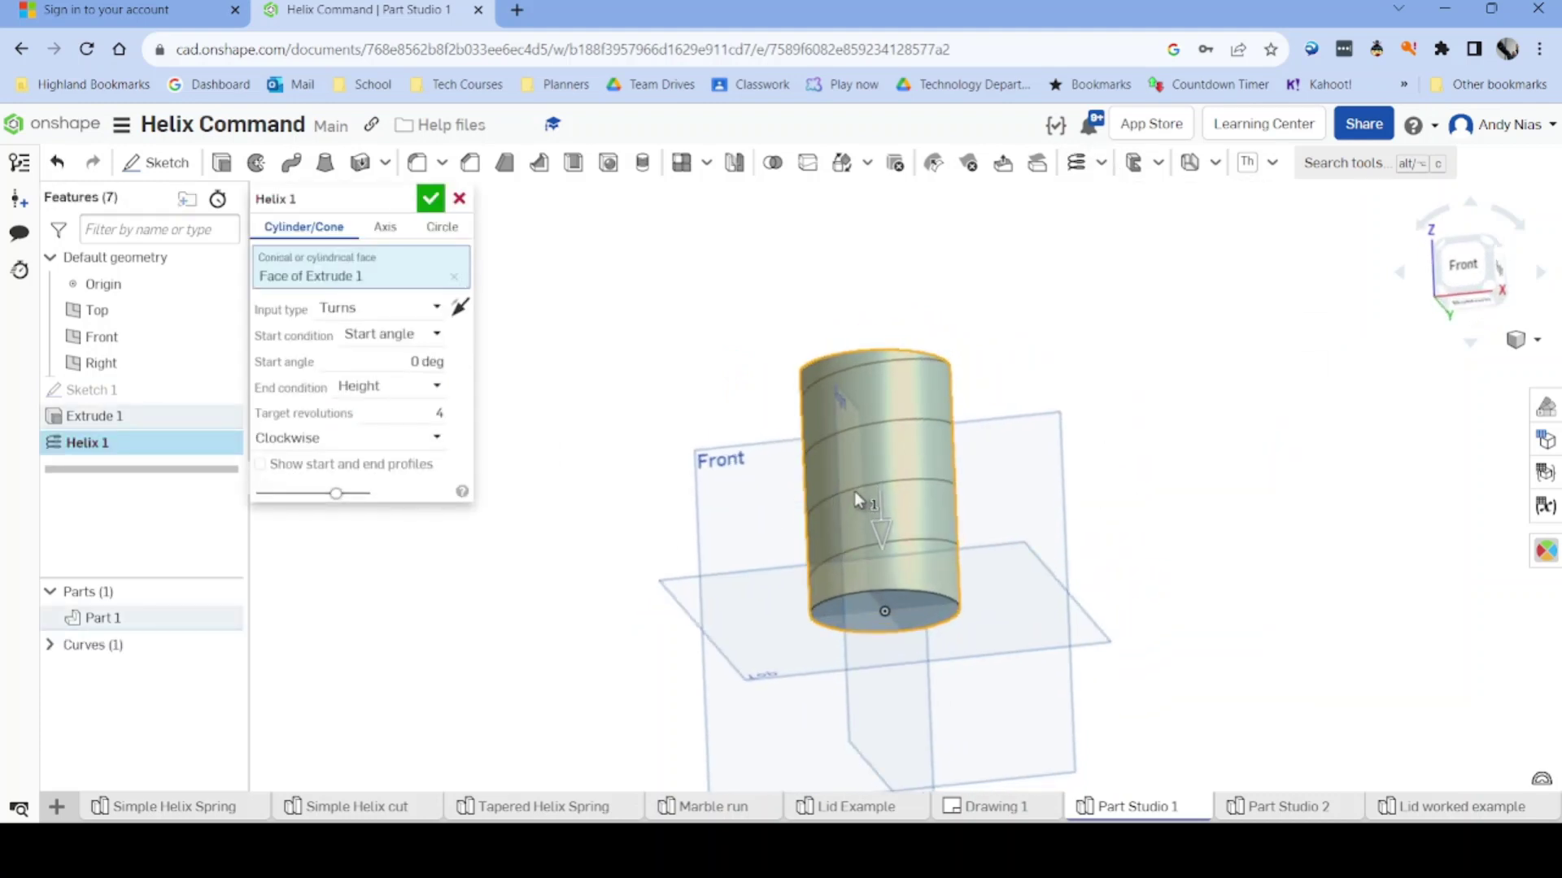
{"action": "right_click_drag", "start_coordinate": [866, 367], "coordinate": [773, 411]}
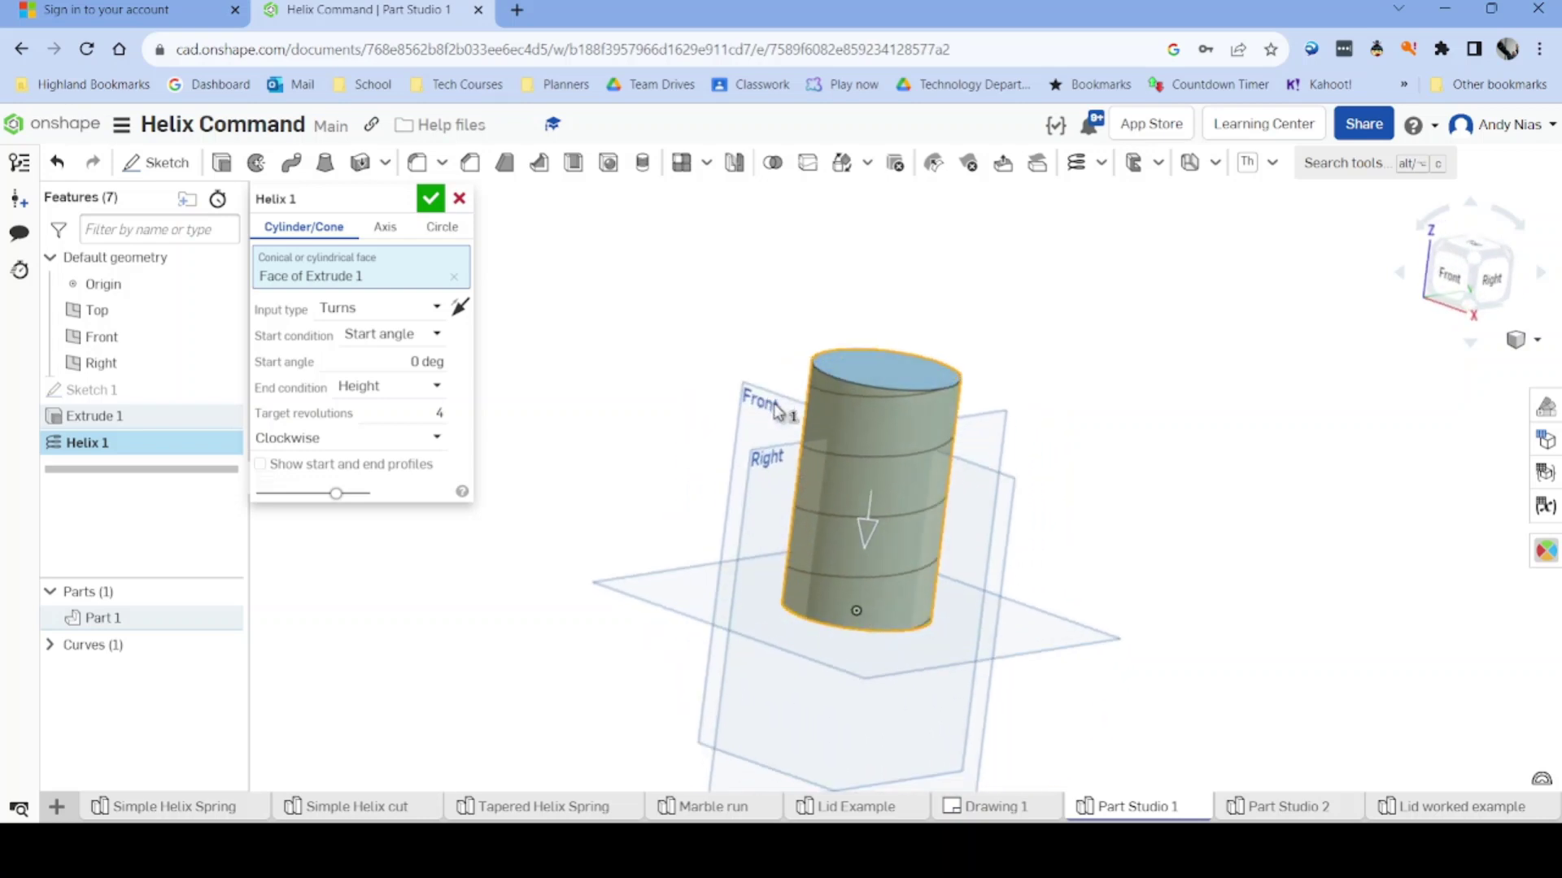
{"action": "left_click", "coordinate": [432, 418]}
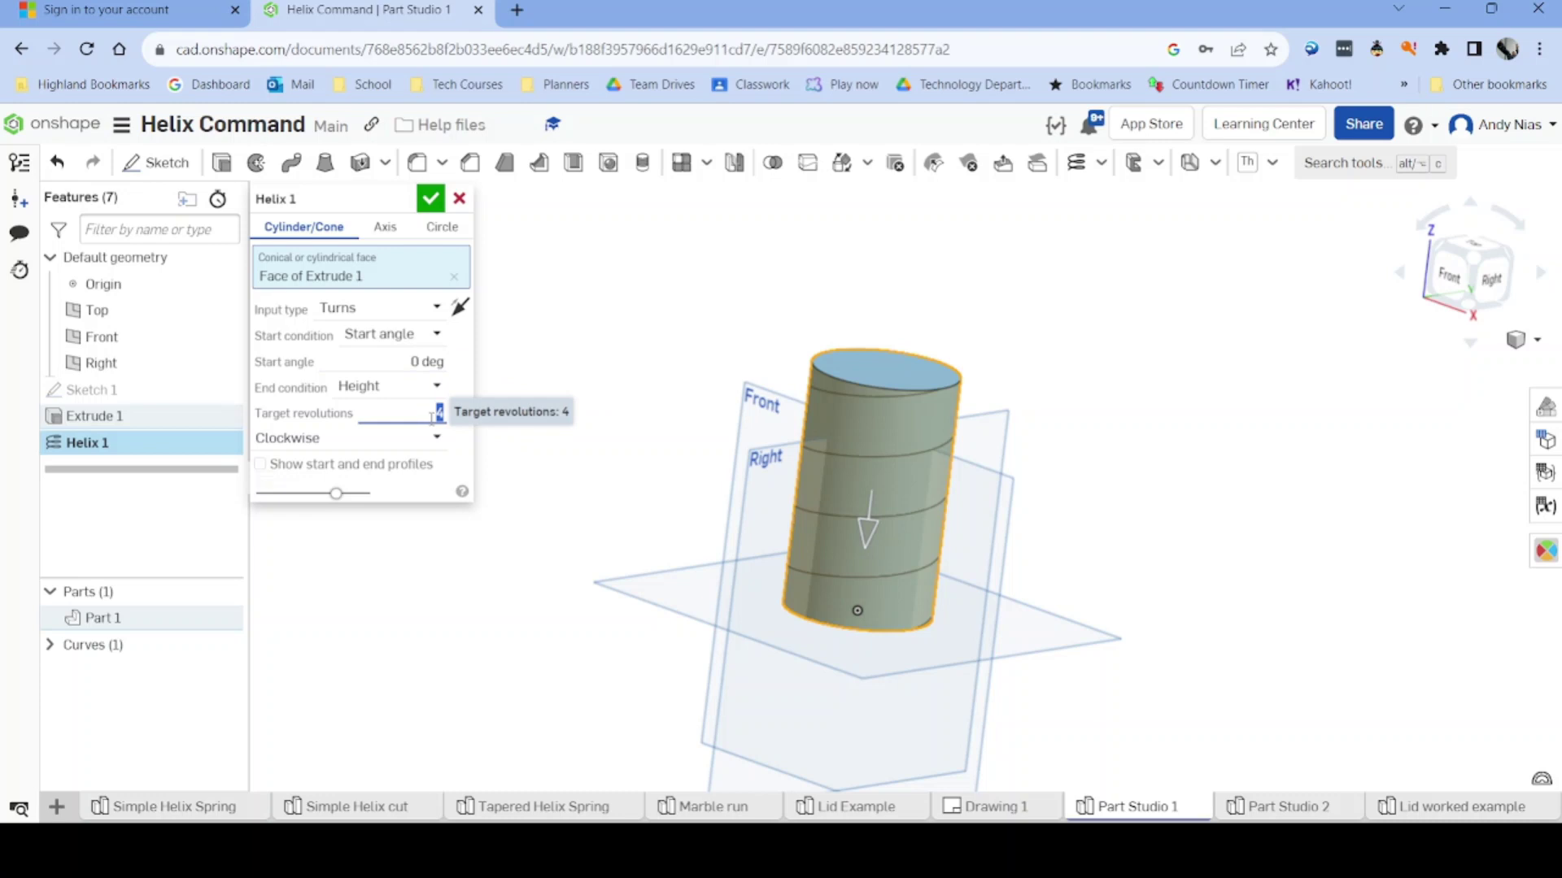
{"action": "type", "text": "6"}
{"action": "key", "text": "Tab"}
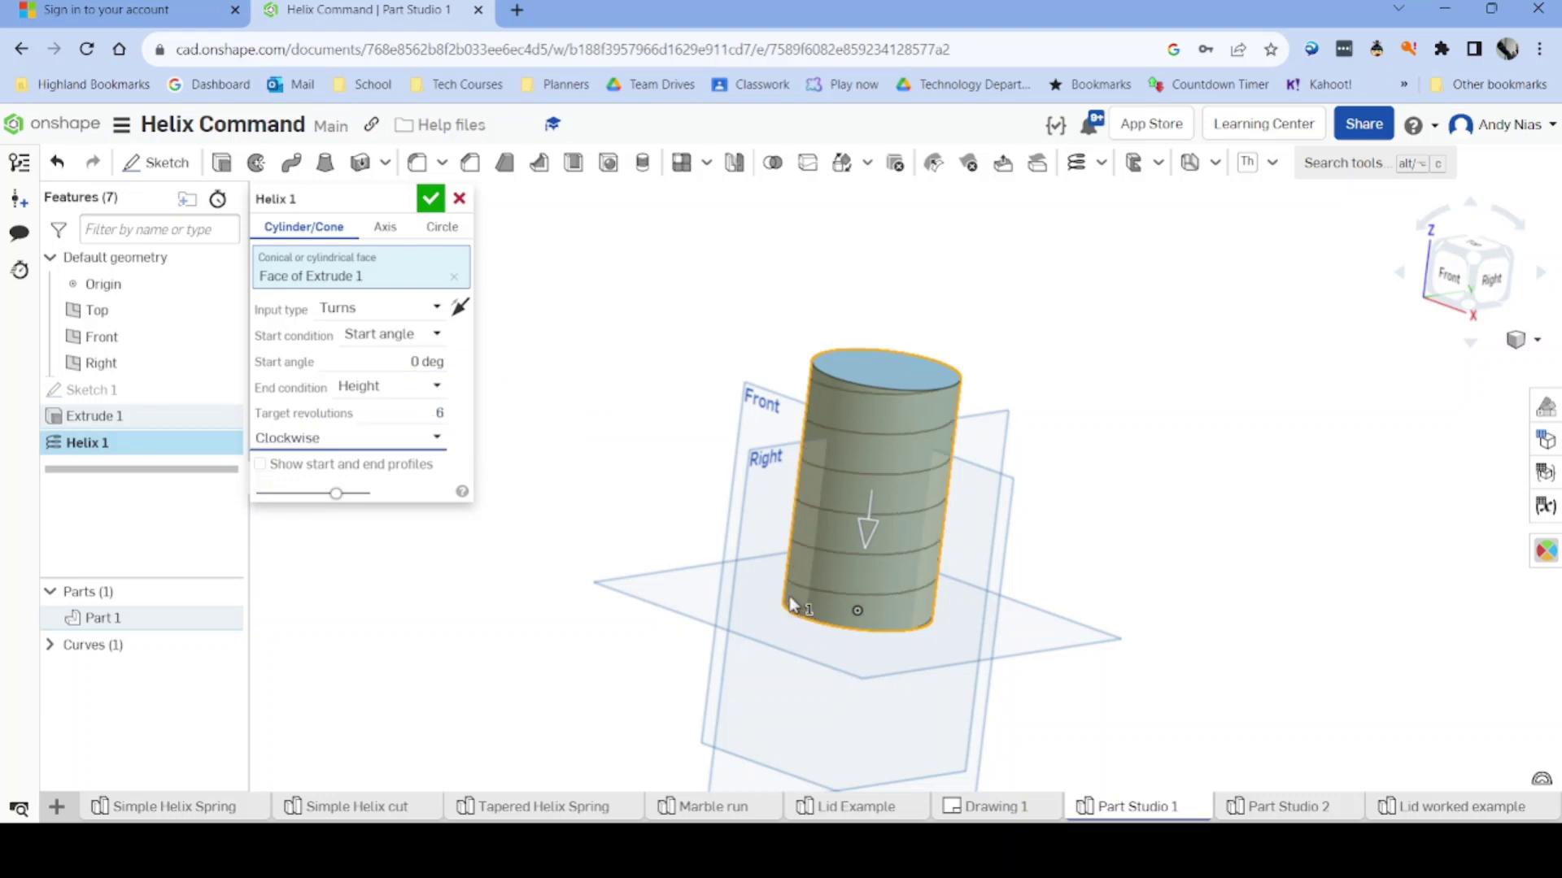
{"action": "right_click_drag", "start_coordinate": [801, 606], "coordinate": [799, 598]}
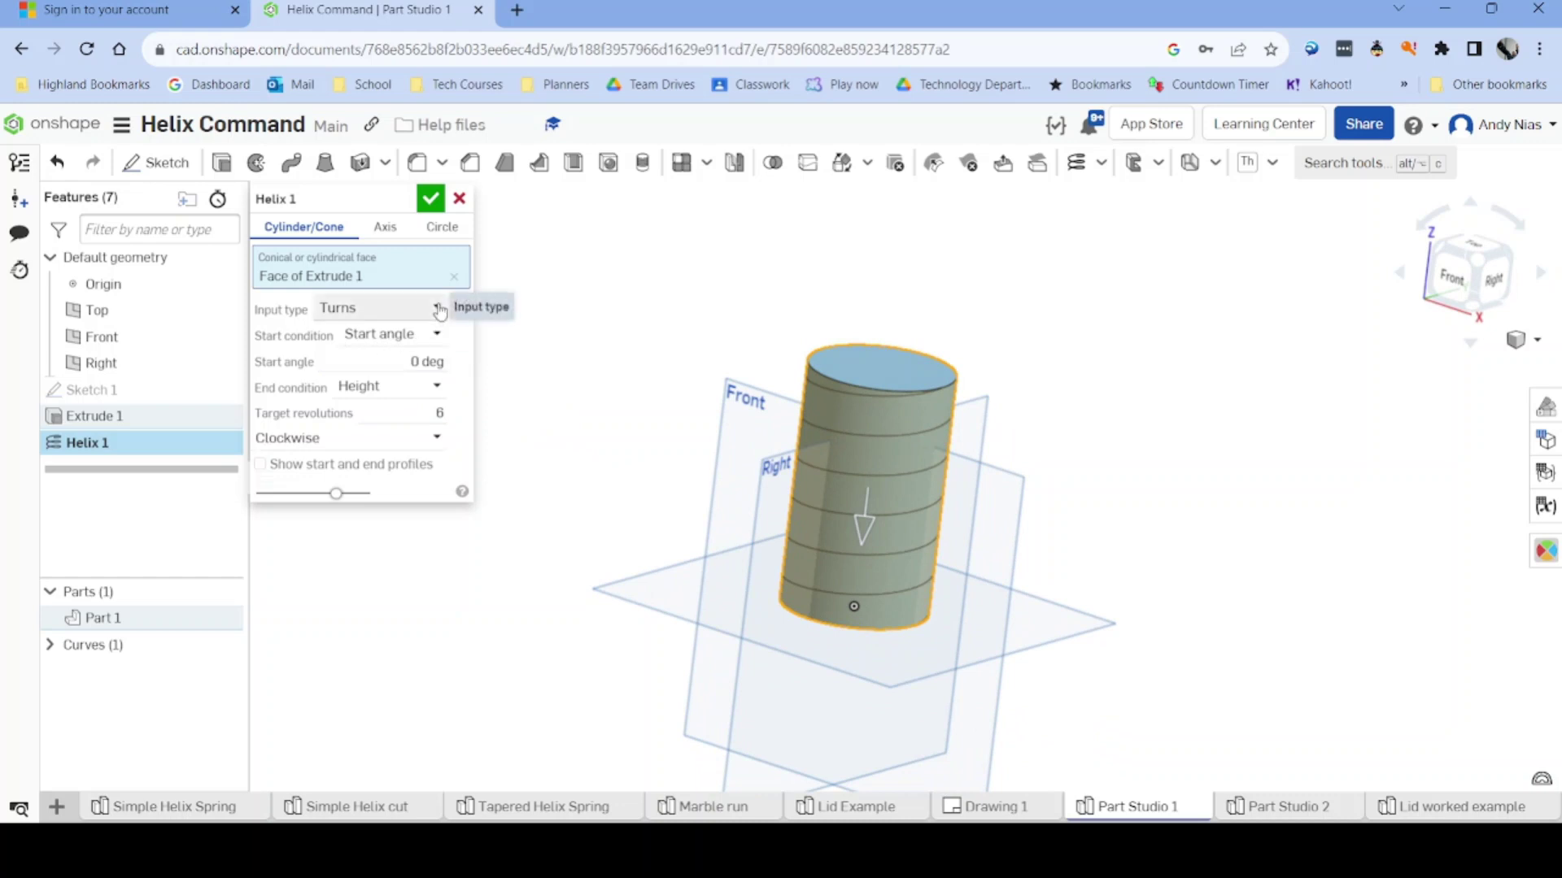
Step: Keep Turns as the input type, return the start angle from 90 to 0 degrees, and confirm
{"action": "left_click", "coordinate": [381, 308]}
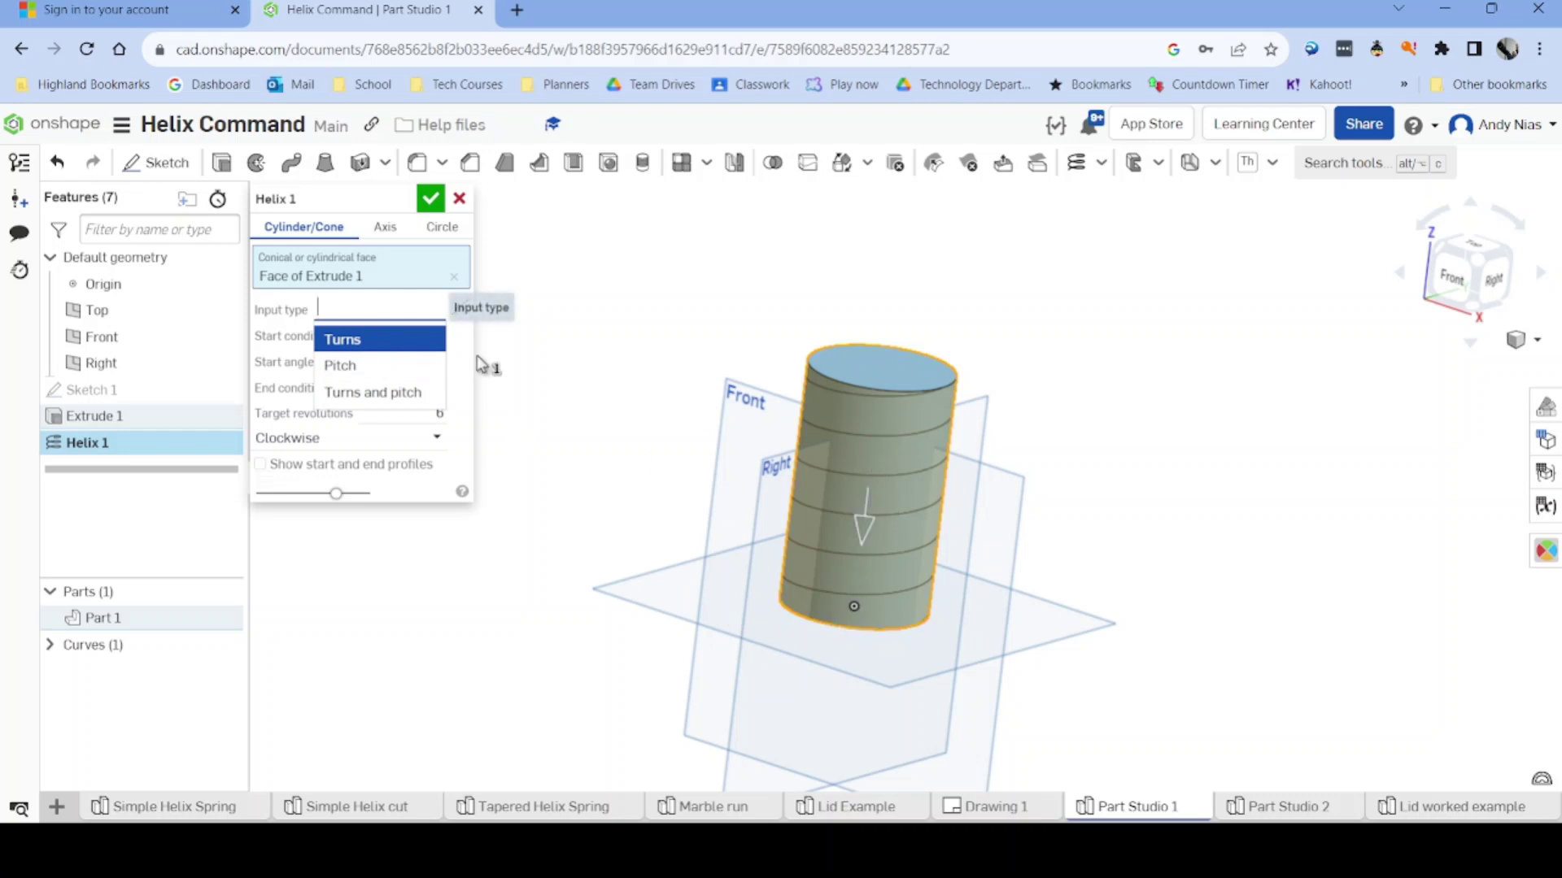
{"action": "left_click", "coordinate": [381, 340]}
{"action": "left_click", "coordinate": [410, 361]}
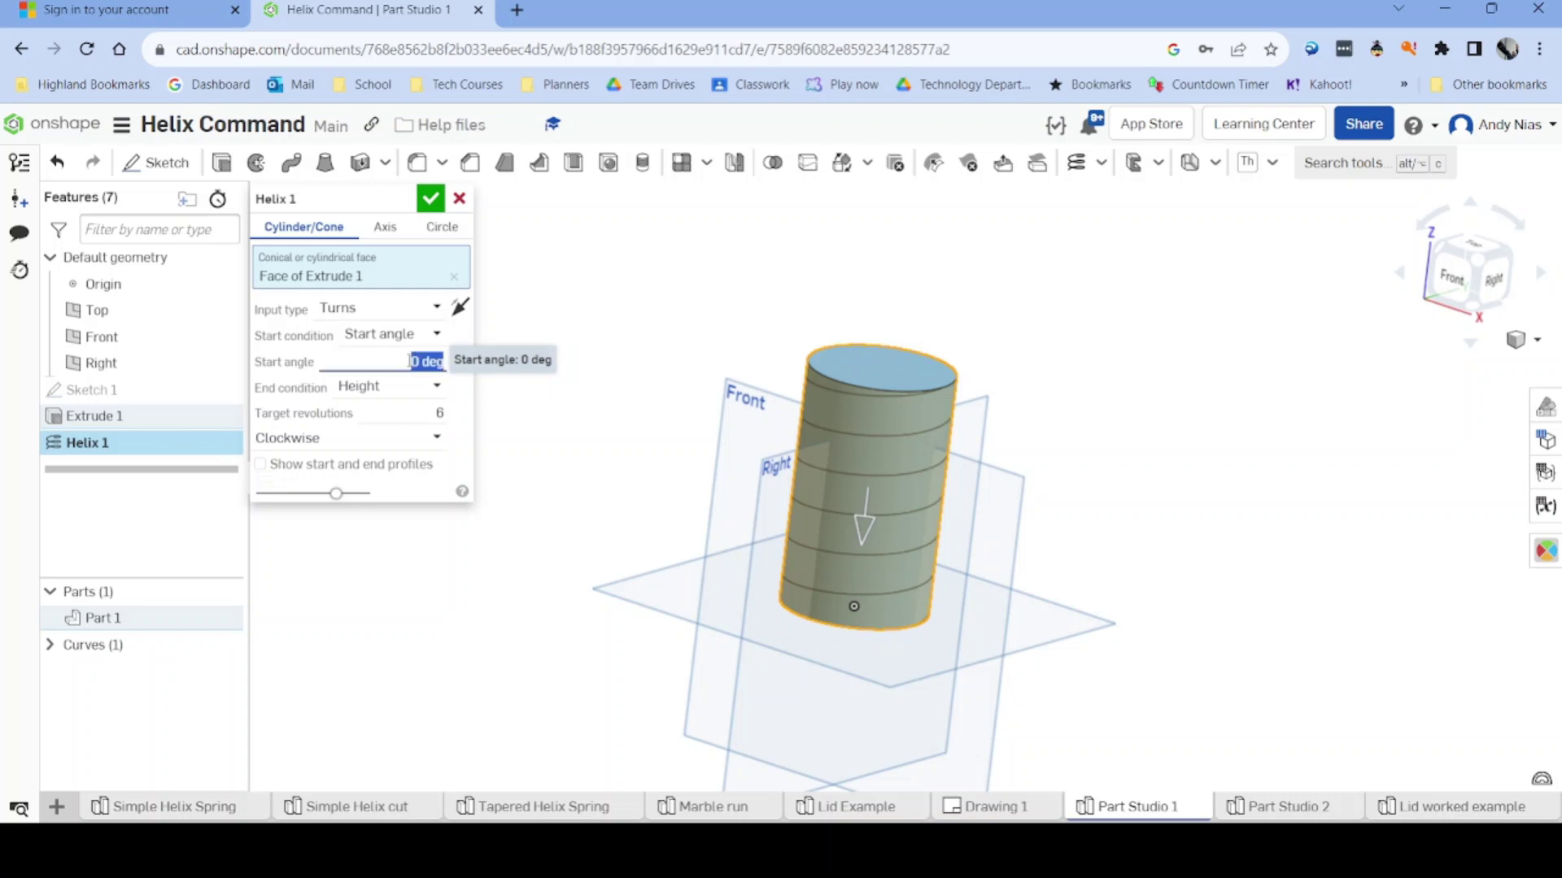
{"action": "type", "text": "90"}
{"action": "key", "text": "Return"}
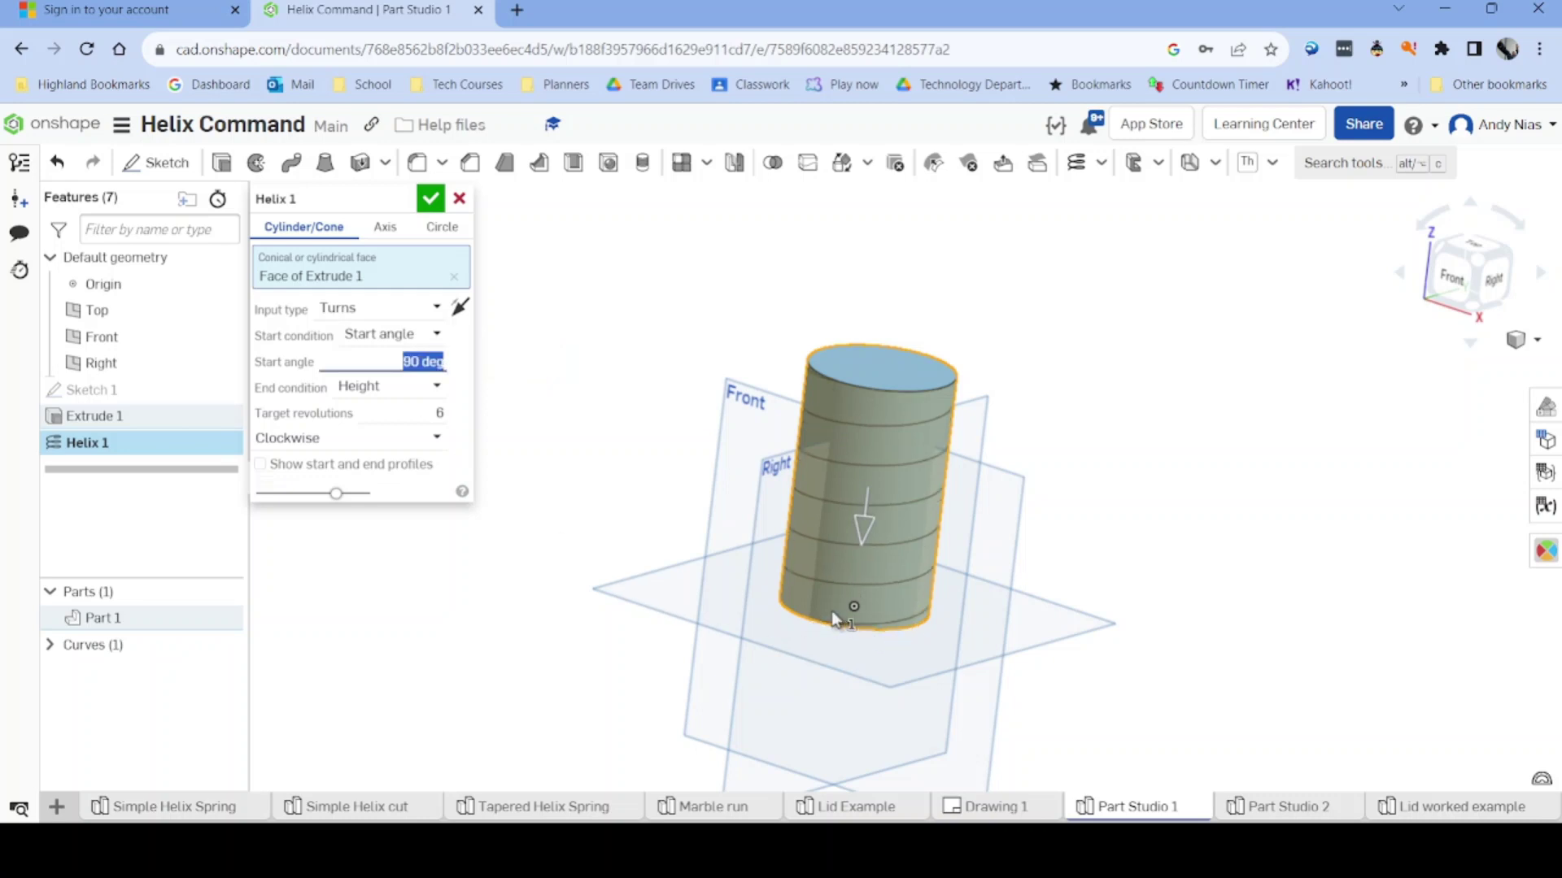
{"action": "type", "text": "0"}
{"action": "key", "text": "Return"}
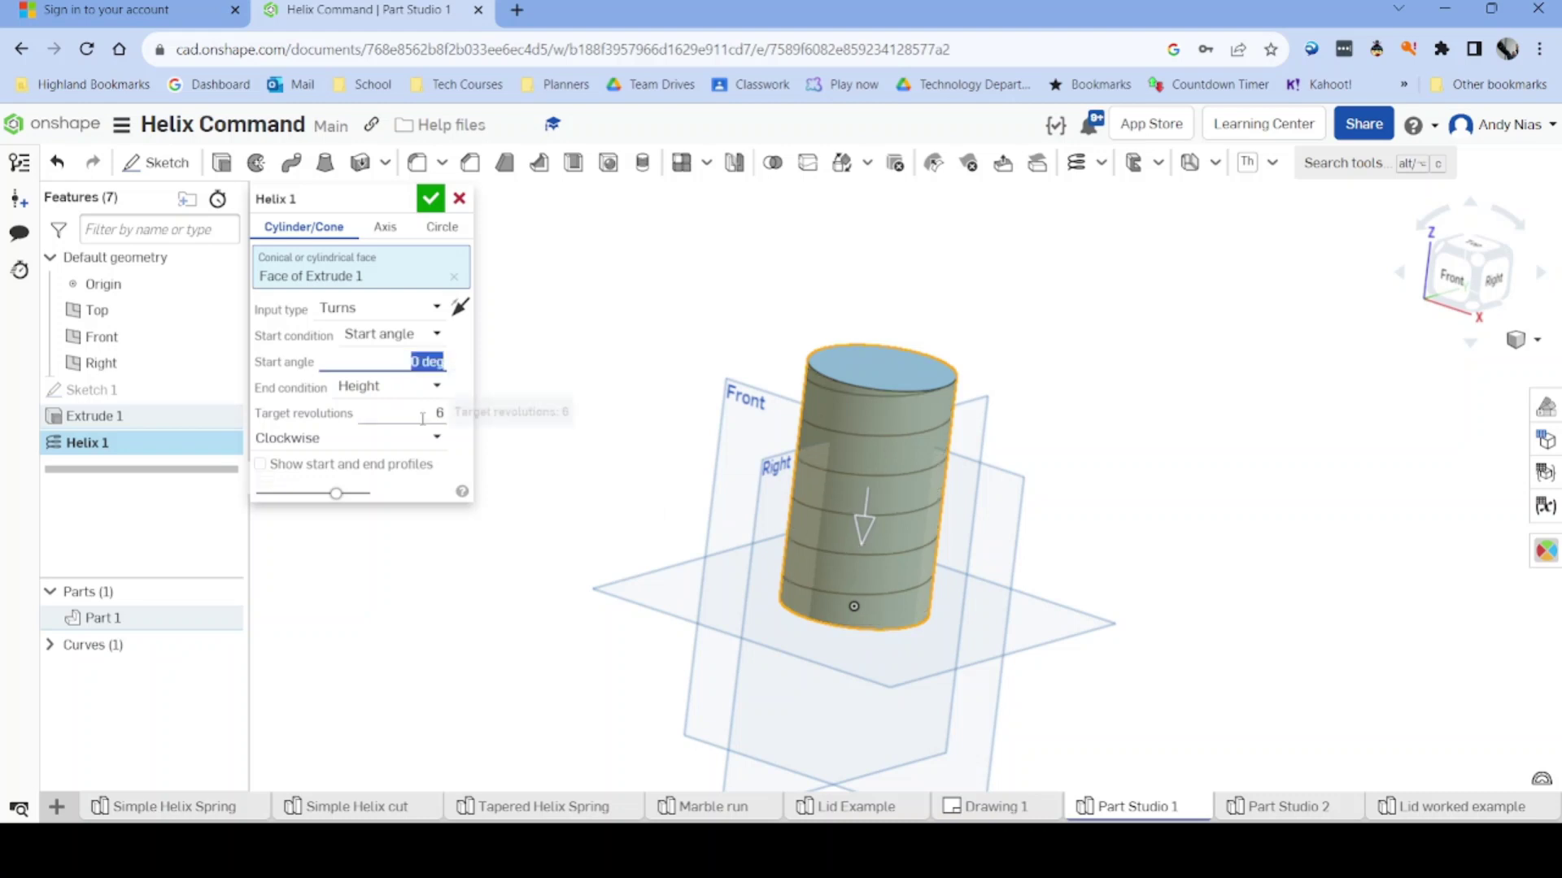
{"action": "left_click", "coordinate": [430, 199]}
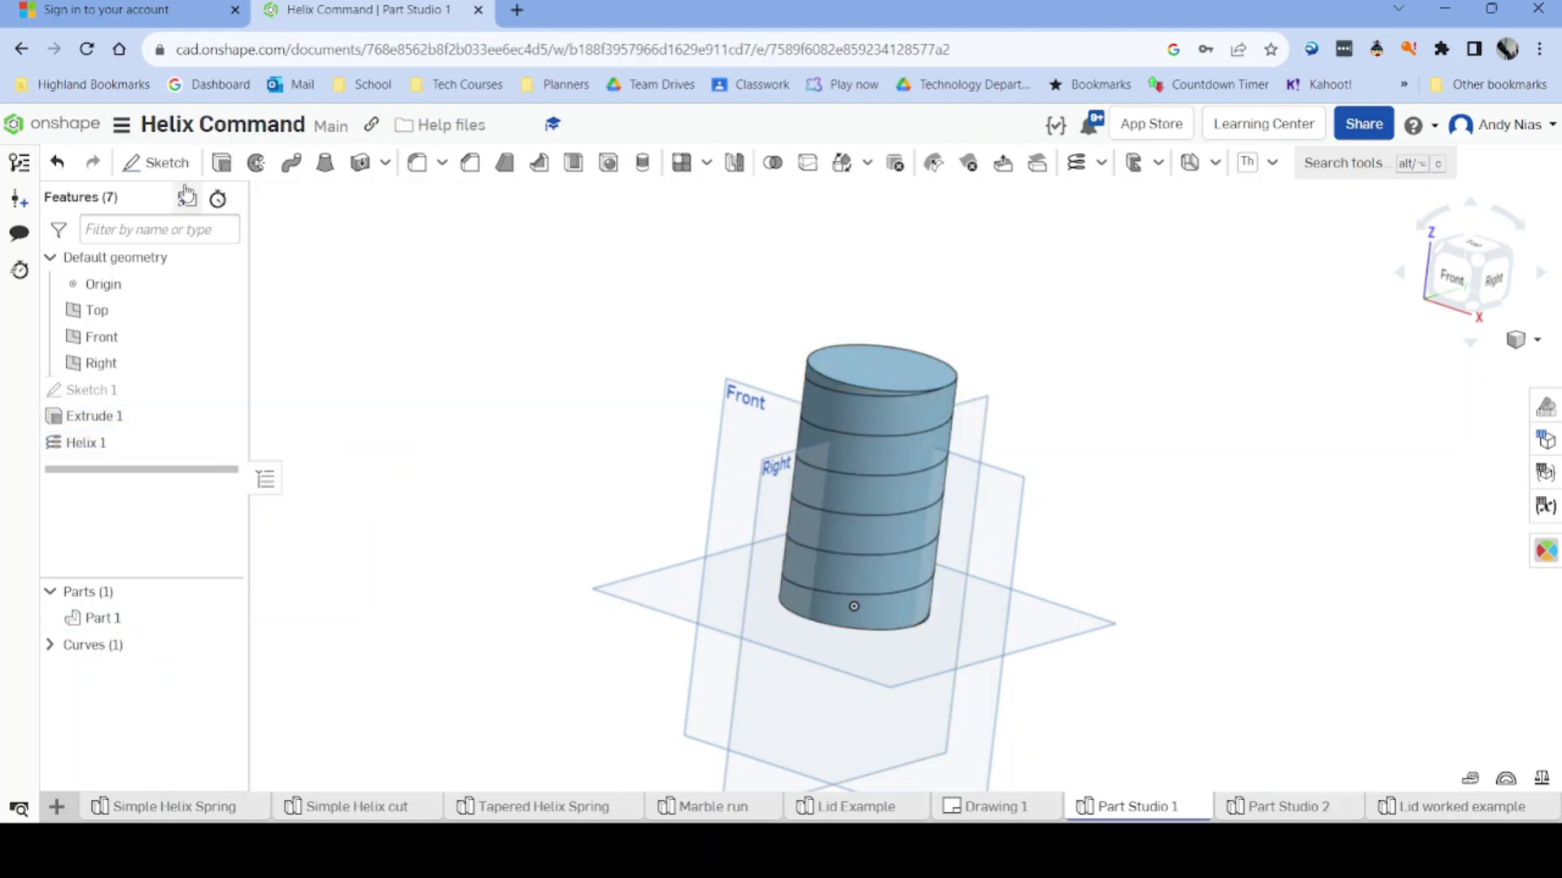
Step: Sketch a small centre-point circle on the Front plane at the helix's bottom end
{"action": "left_click", "coordinate": [161, 162]}
{"action": "left_click", "coordinate": [720, 488]}
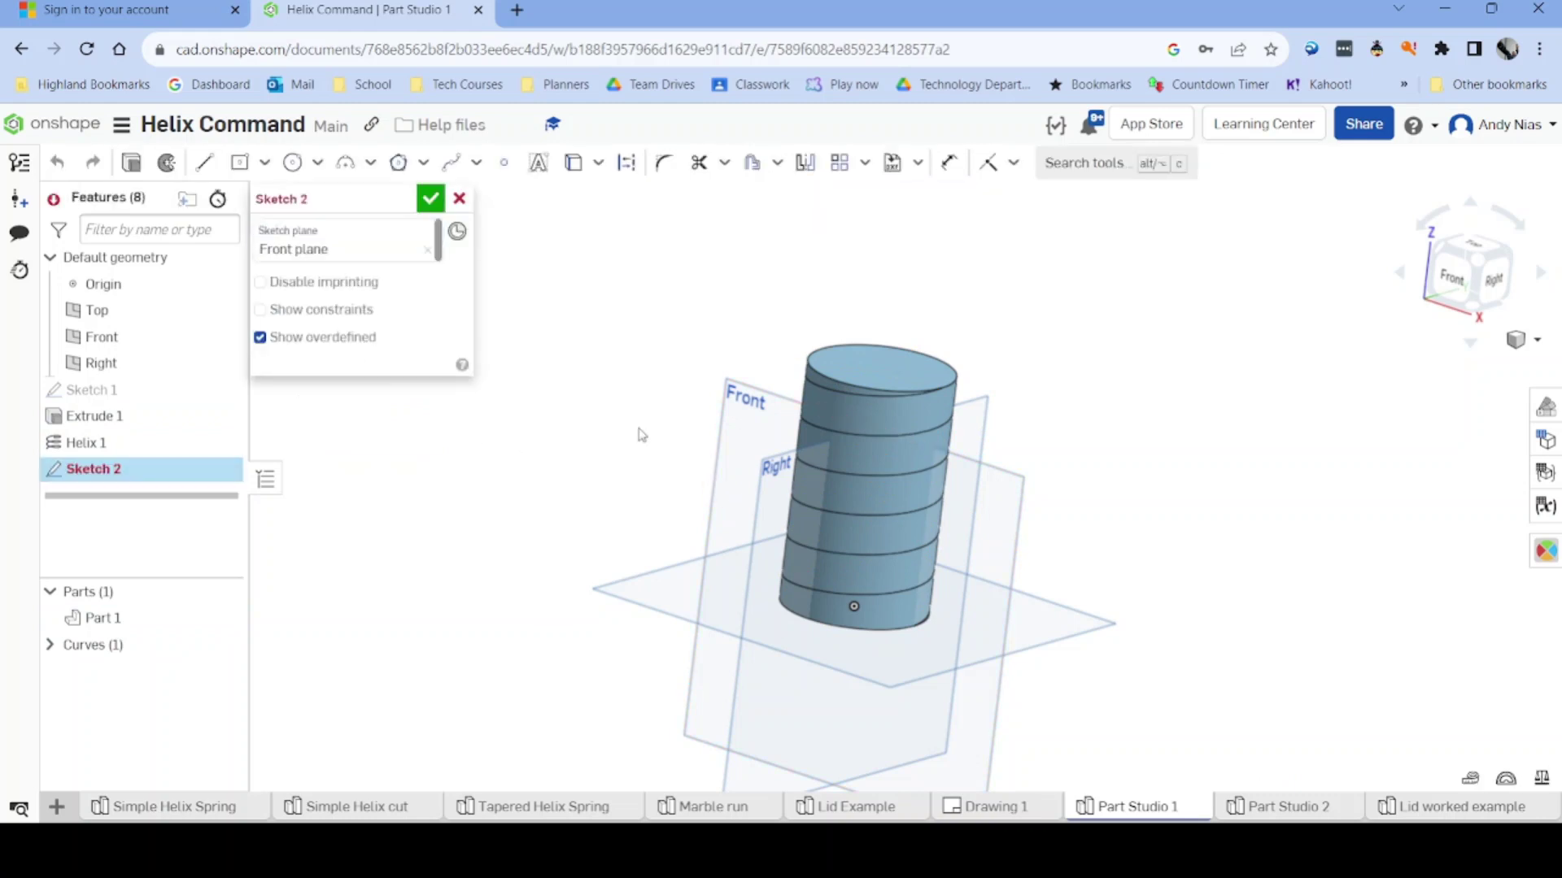
{"action": "left_click", "coordinate": [293, 163]}
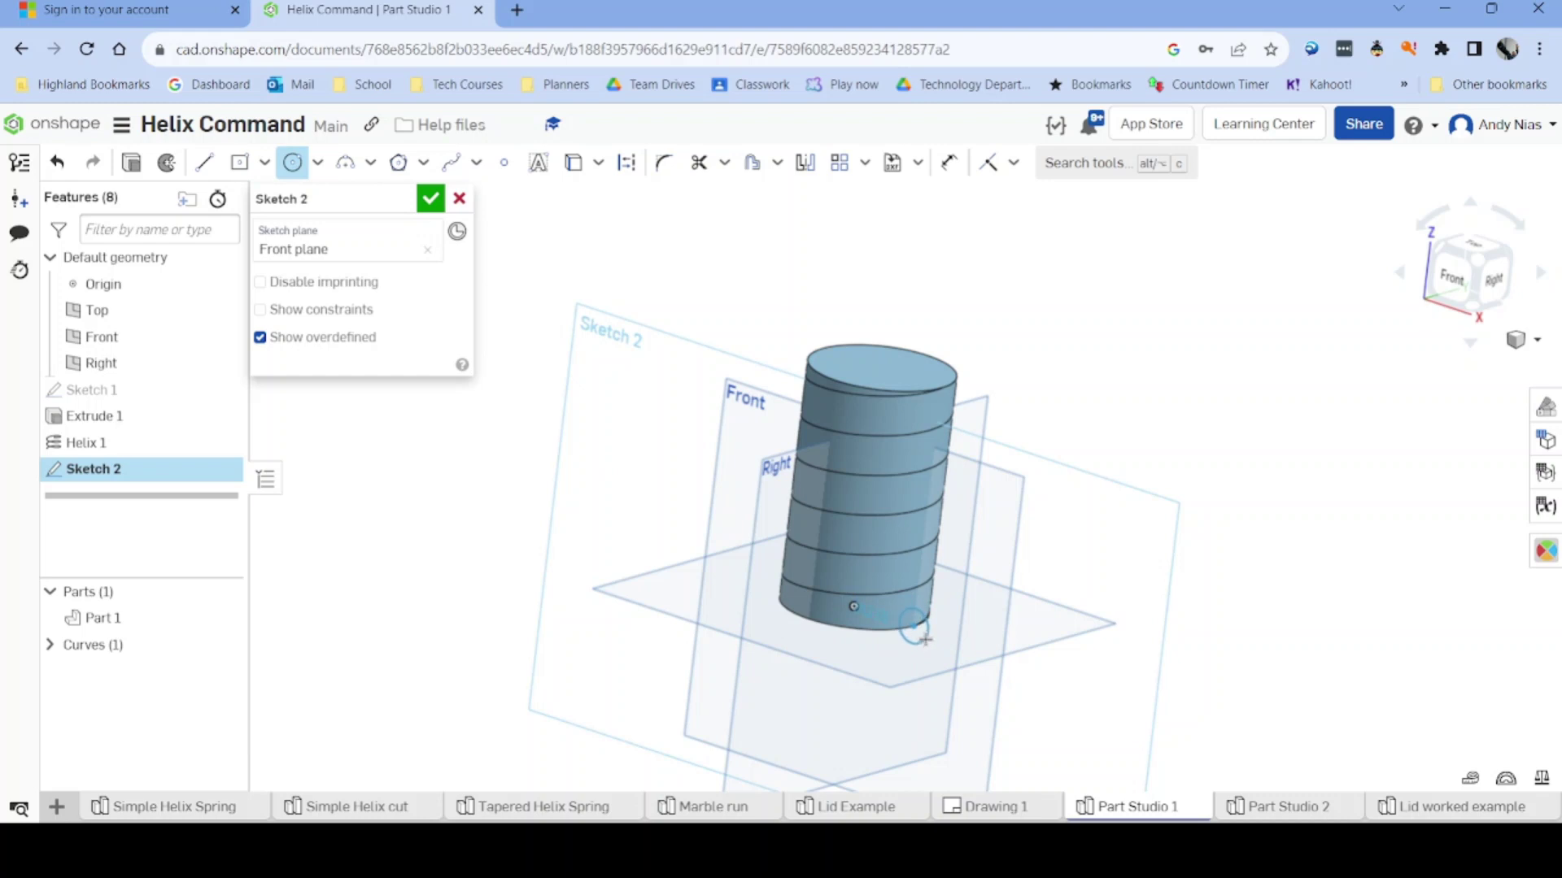
{"action": "left_click", "coordinate": [923, 638]}
{"action": "right_click_drag", "start_coordinate": [923, 638], "coordinate": [993, 697]}
{"action": "scroll", "coordinate": [944, 656], "scroll_direction": "up", "scroll_amount": 3}
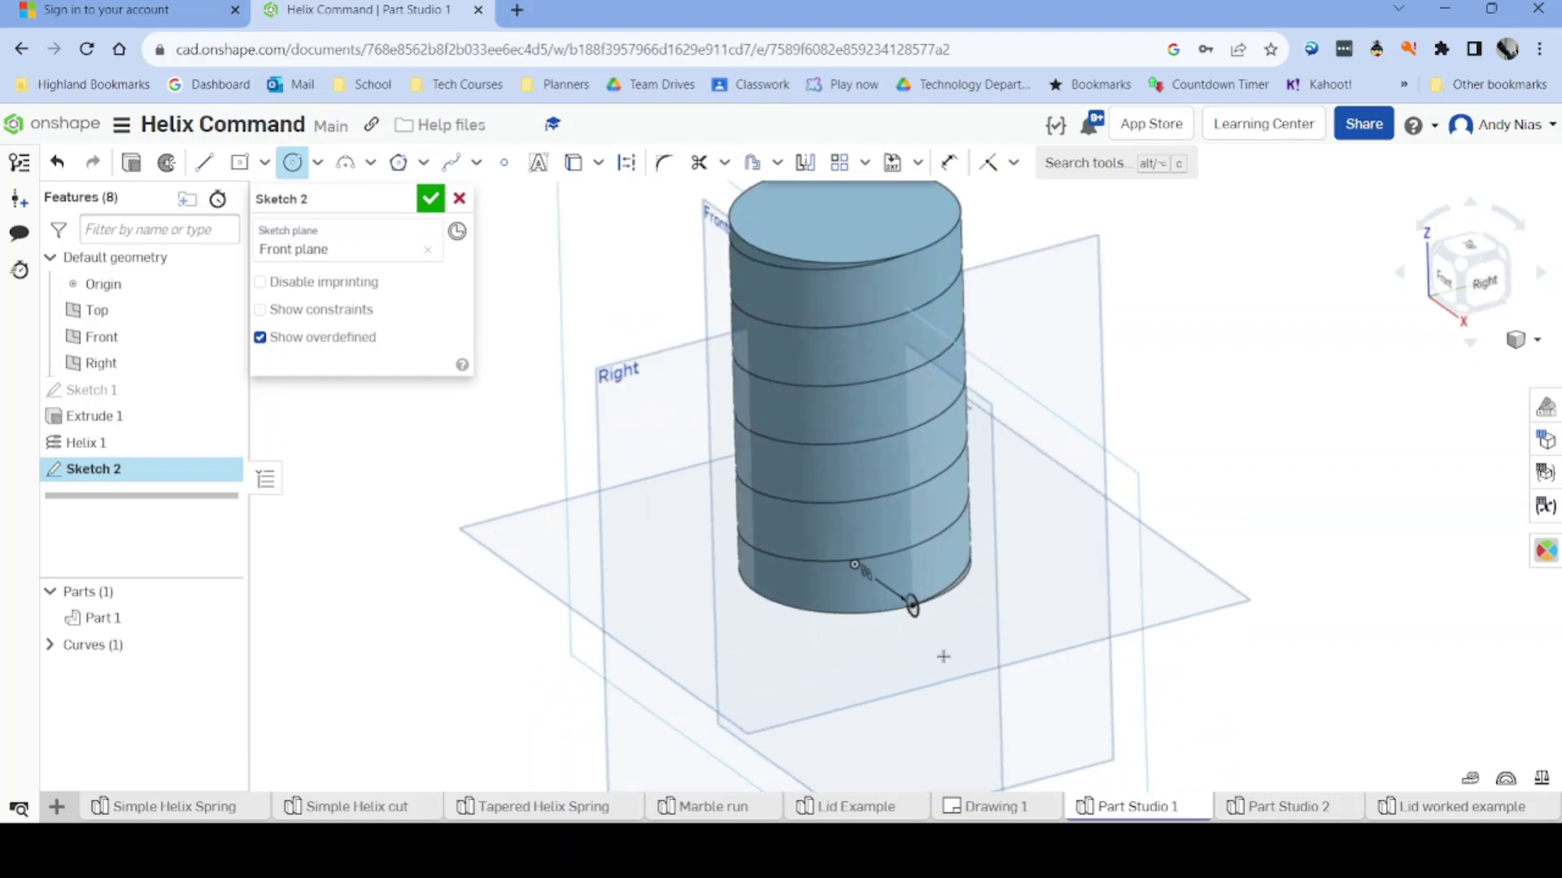
{"action": "scroll", "coordinate": [944, 656], "scroll_direction": "up", "scroll_amount": 3}
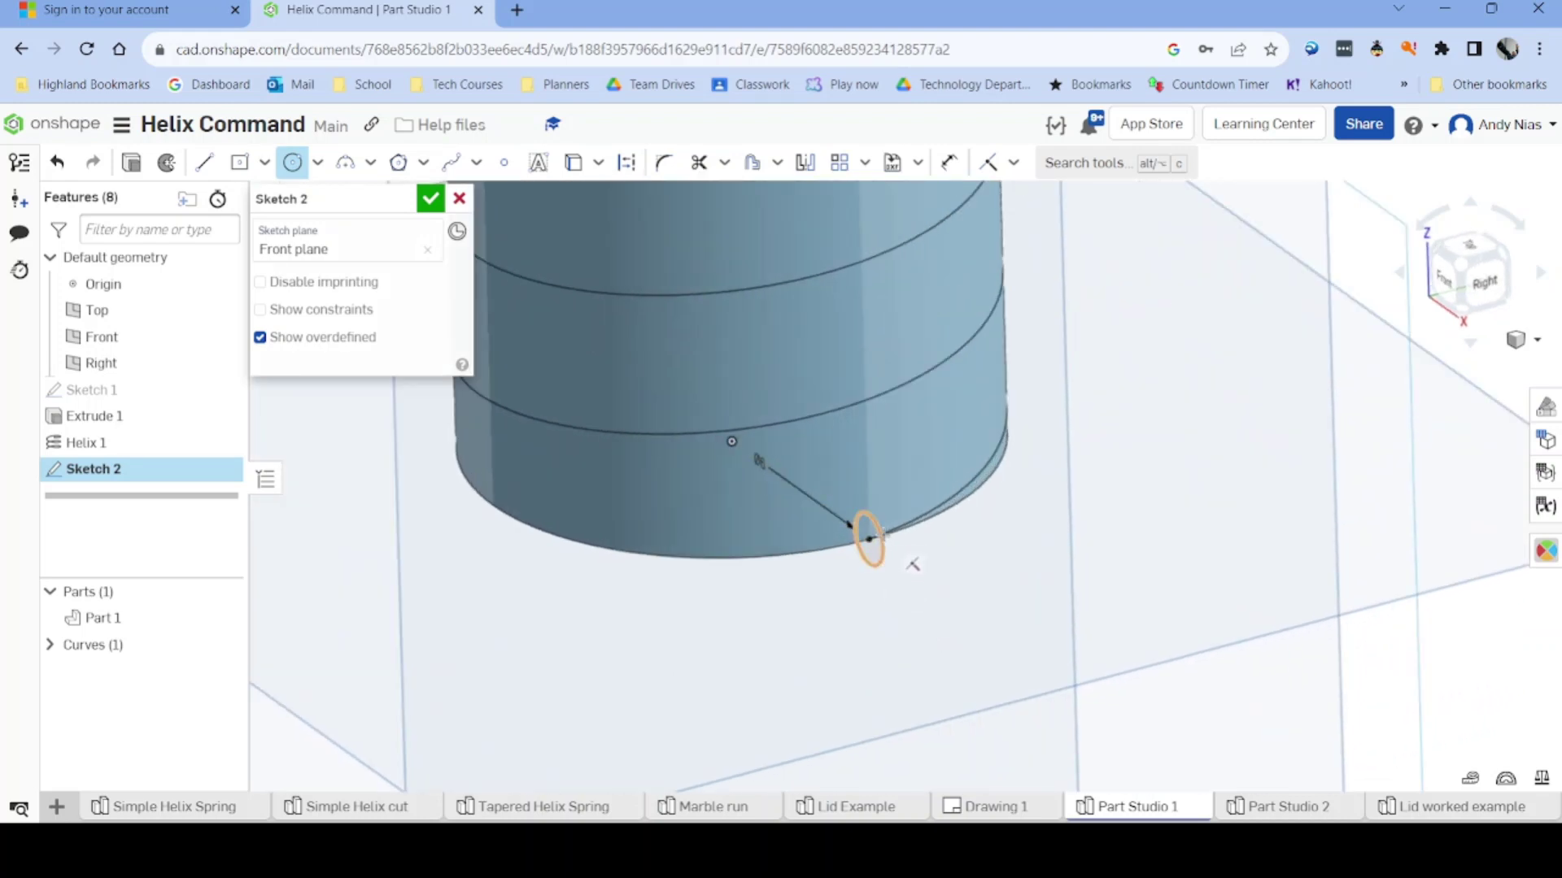
{"action": "scroll", "coordinate": [987, 569], "scroll_direction": "down", "scroll_amount": 3}
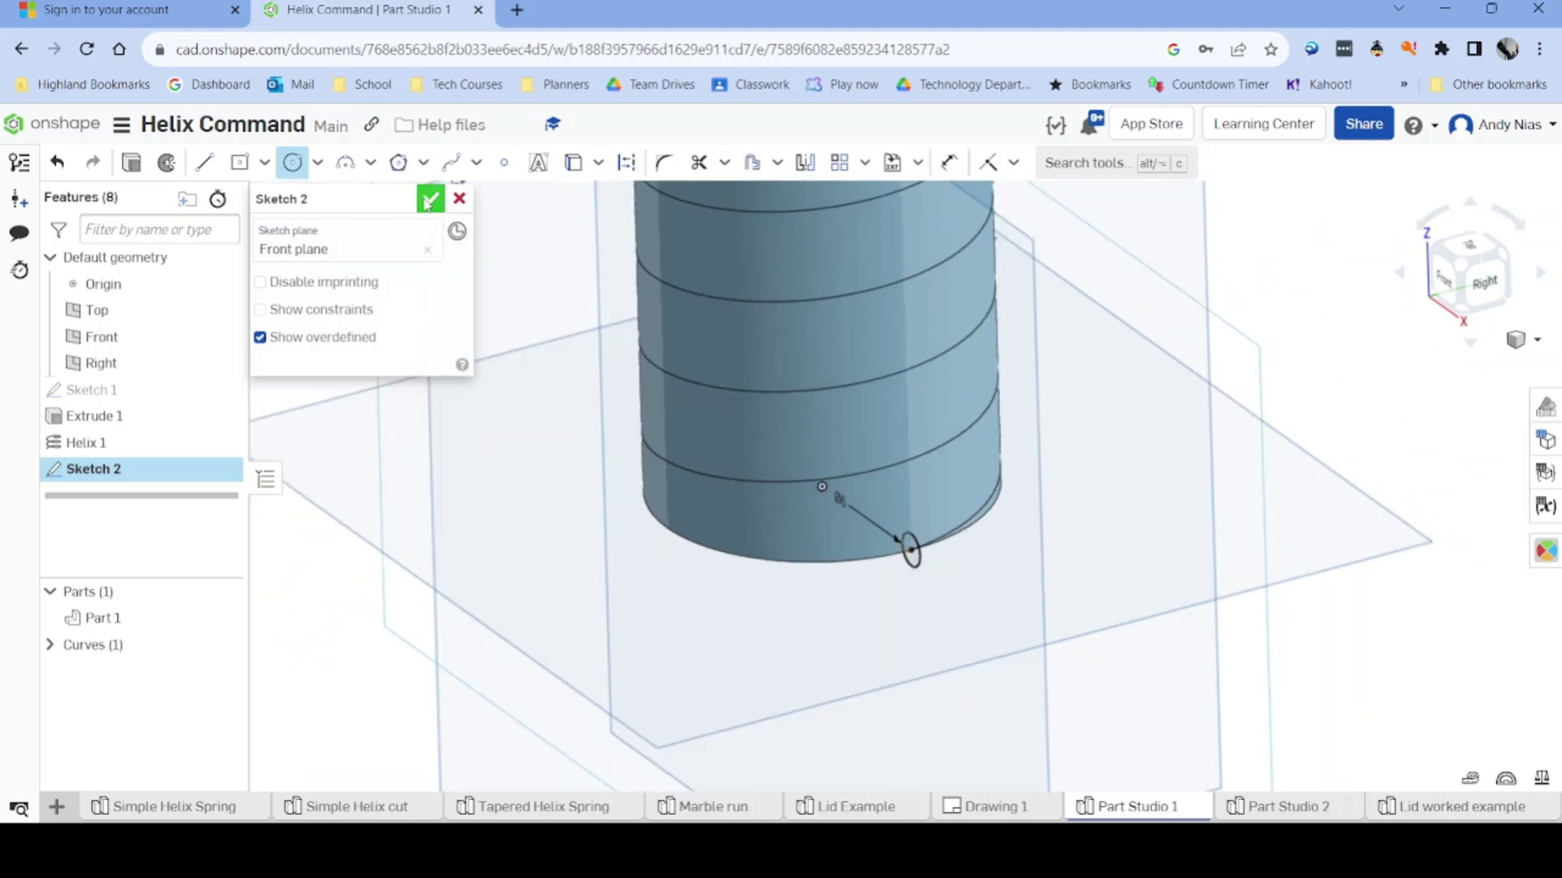
{"action": "left_click", "coordinate": [429, 200]}
Step: Sweep the small circle profile along the helix path
{"action": "left_click", "coordinate": [291, 163]}
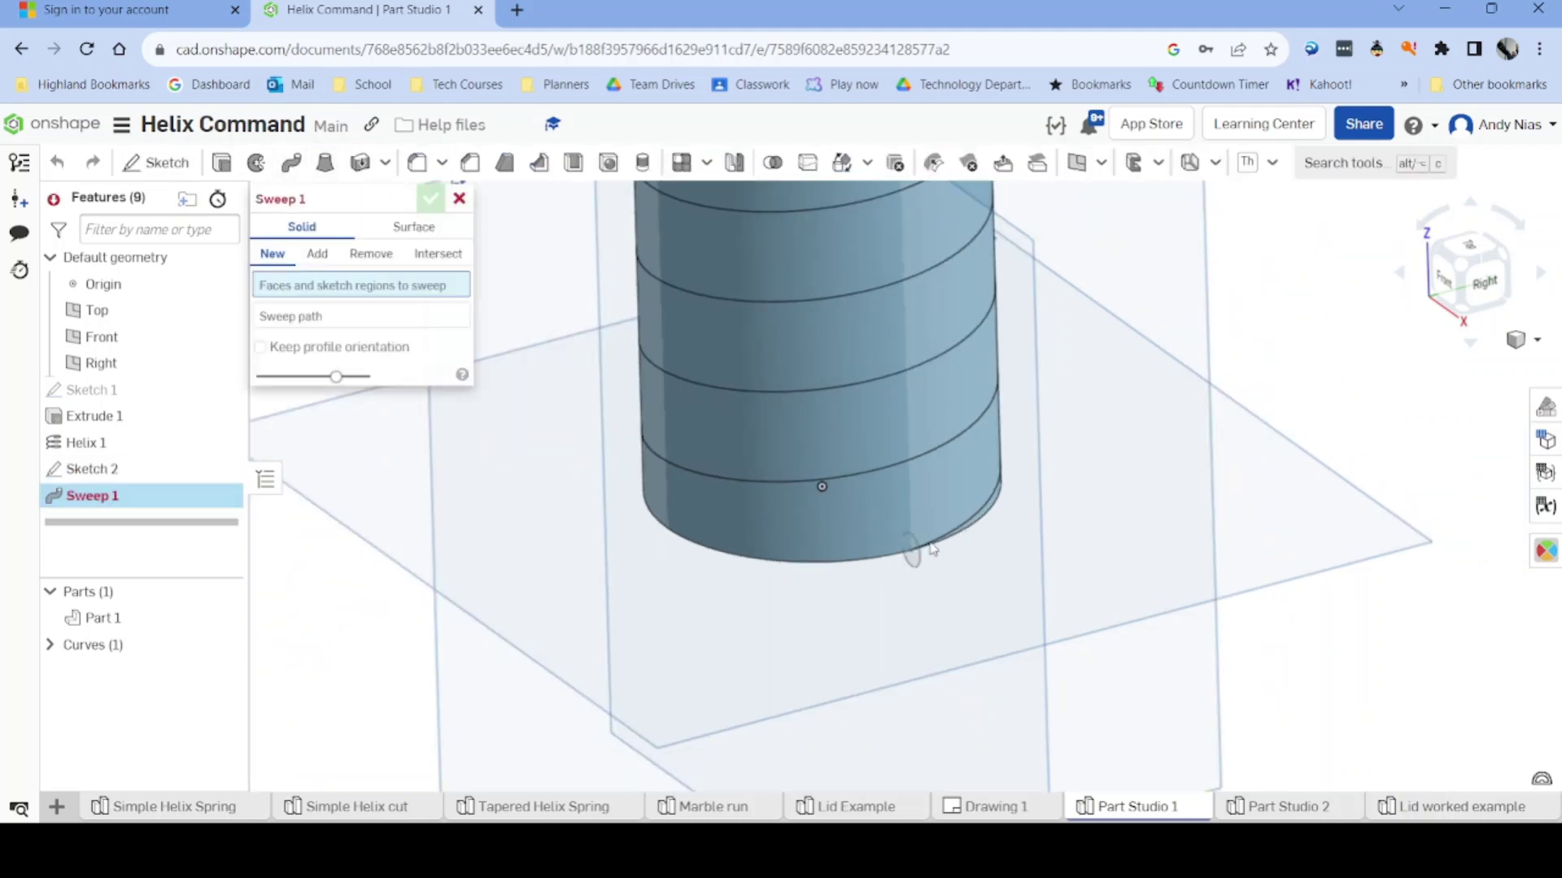
{"action": "left_click", "coordinate": [915, 563]}
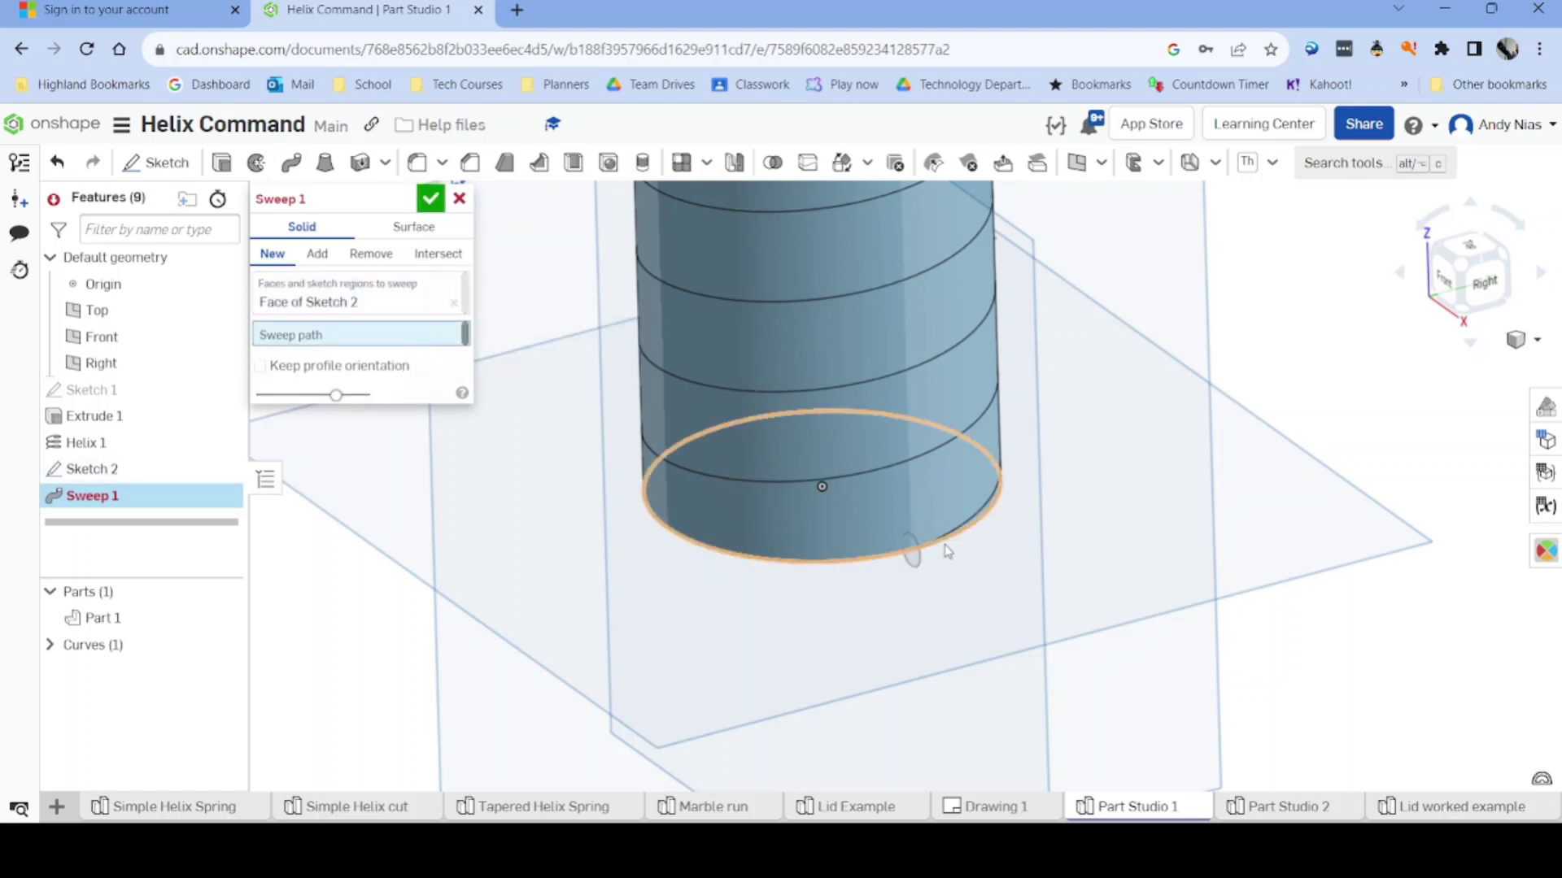
{"action": "left_click", "coordinate": [989, 525]}
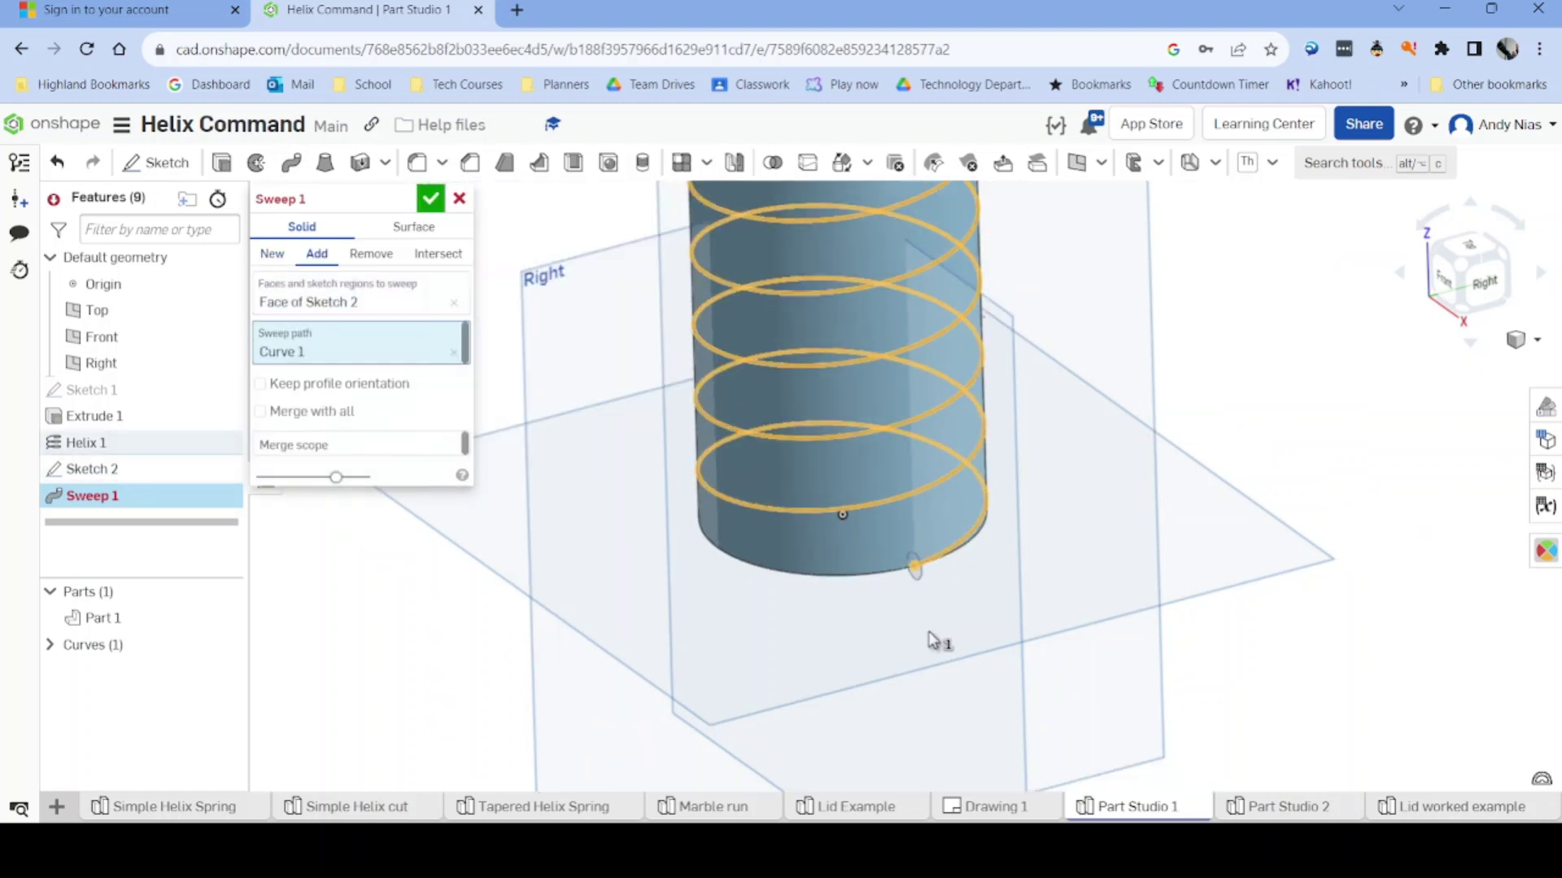
{"action": "scroll", "coordinate": [933, 639], "scroll_direction": "down", "scroll_amount": 3}
{"action": "right_click_drag", "start_coordinate": [666, 616], "coordinate": [690, 602]}
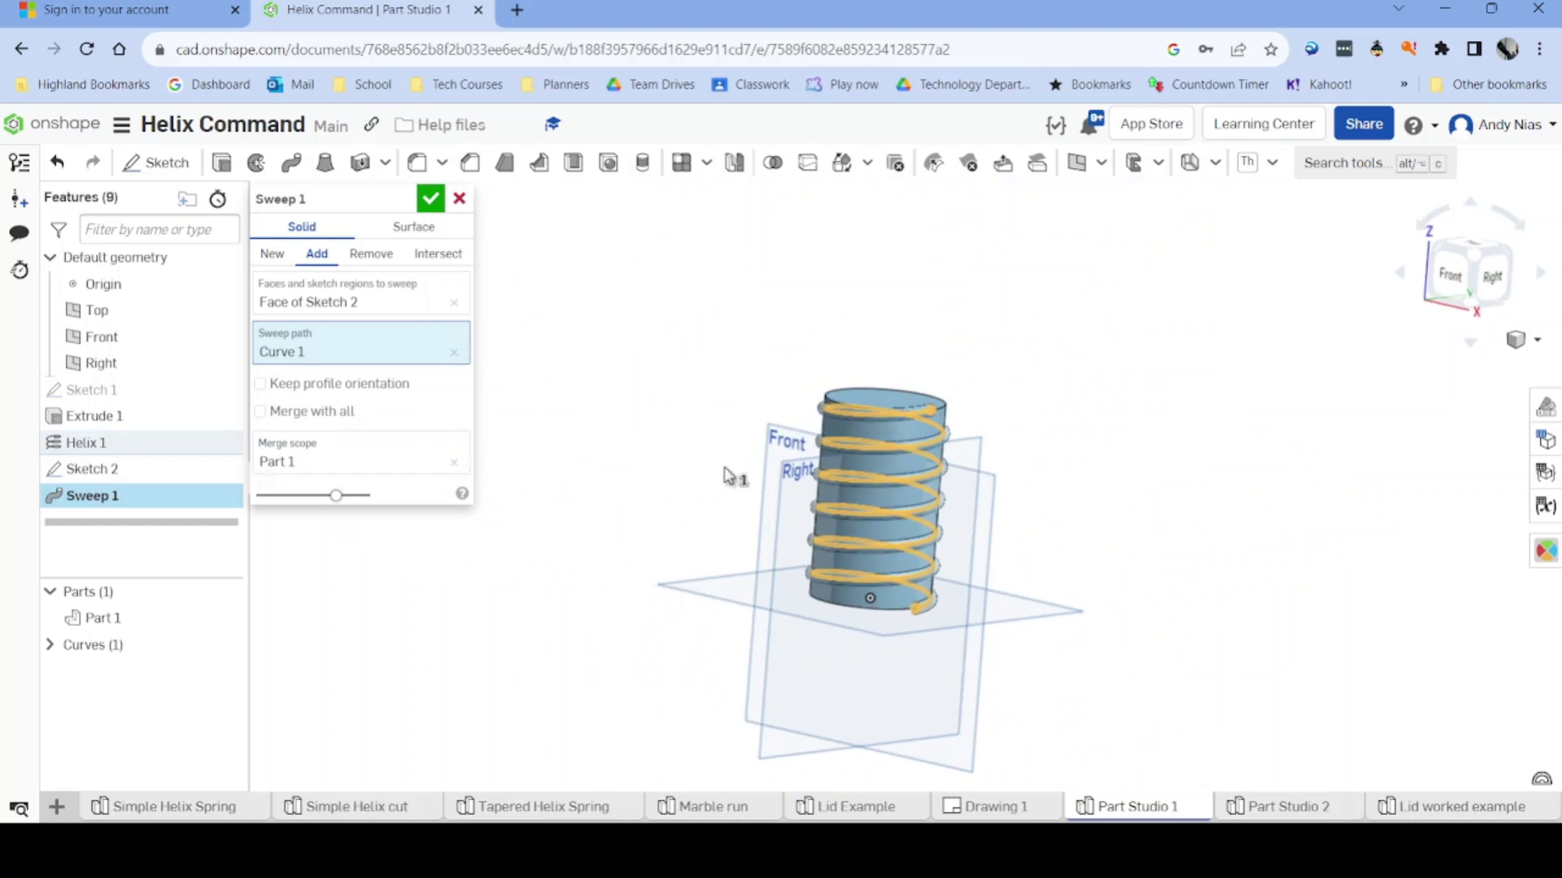
{"action": "left_click", "coordinate": [430, 198]}
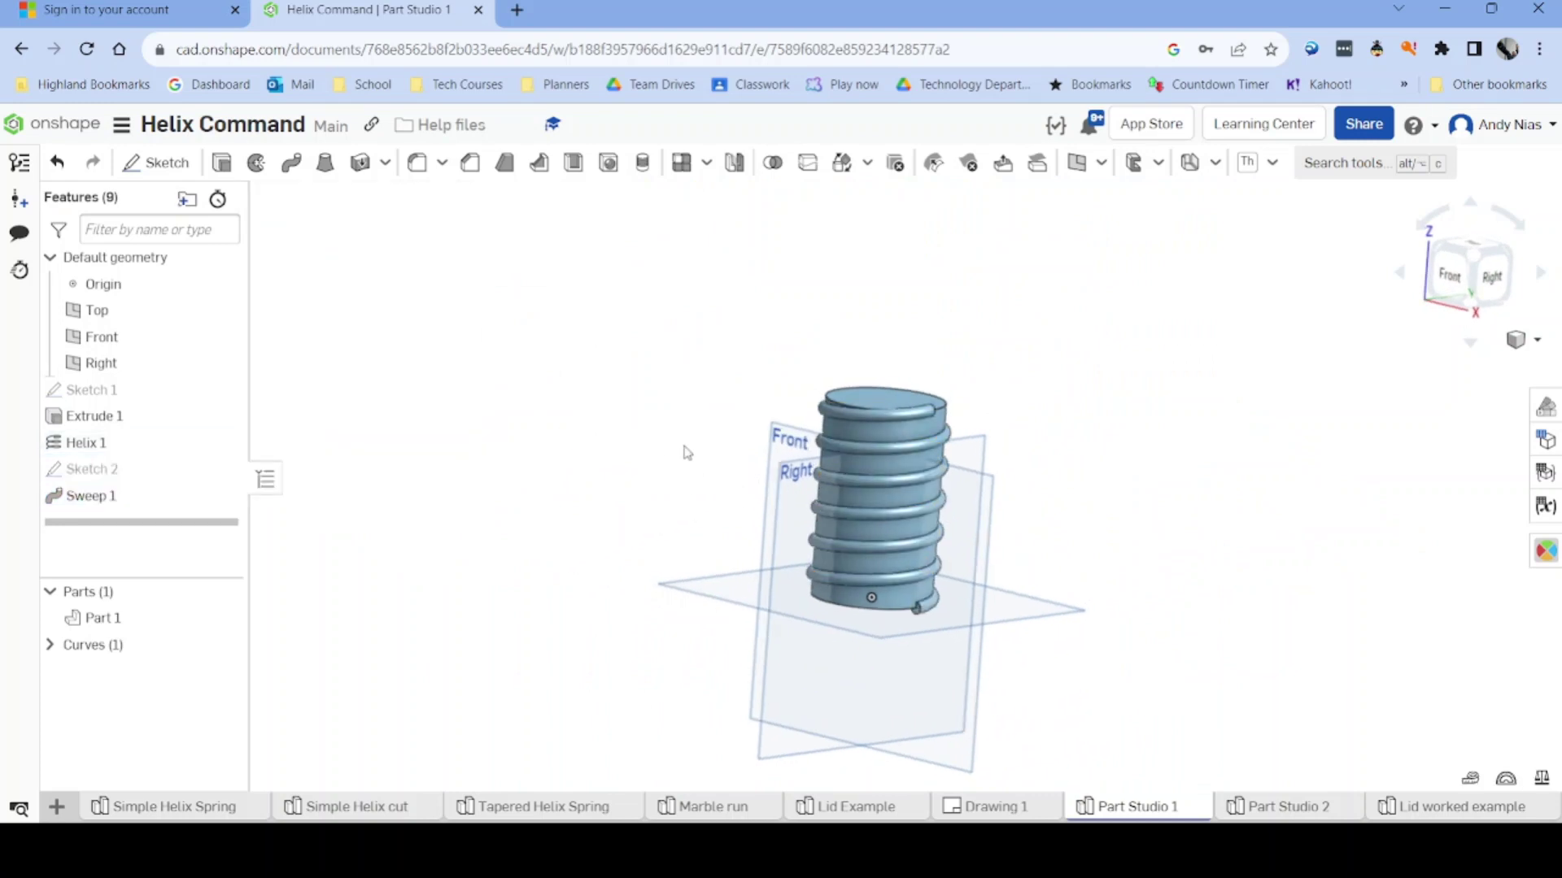
{"action": "right_click_drag", "start_coordinate": [685, 453], "coordinate": [658, 460]}
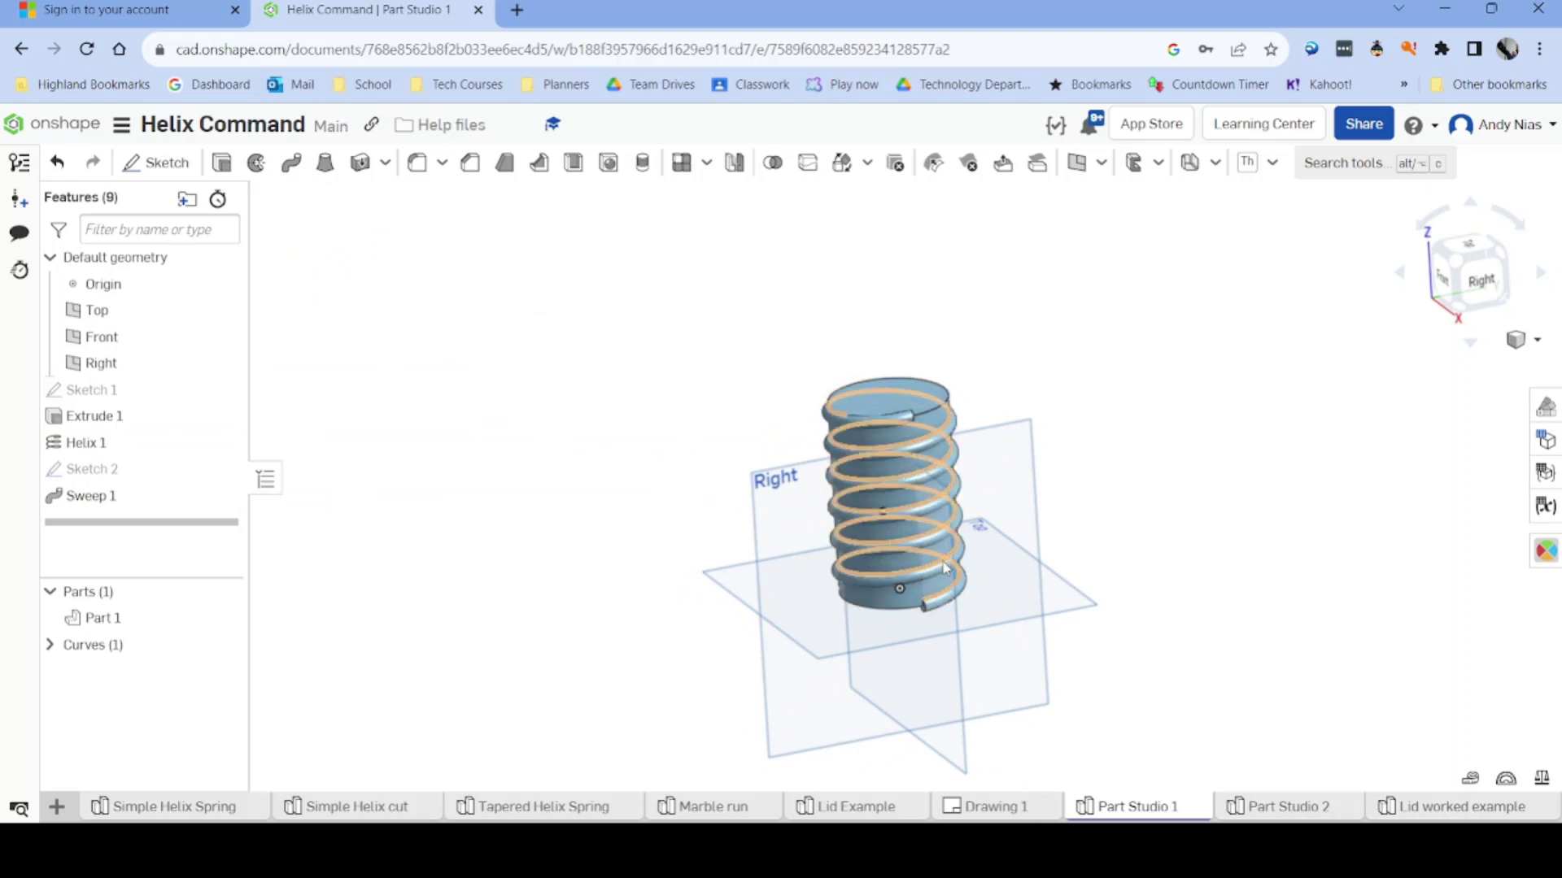
{"action": "right_click_drag", "start_coordinate": [945, 568], "coordinate": [697, 453]}
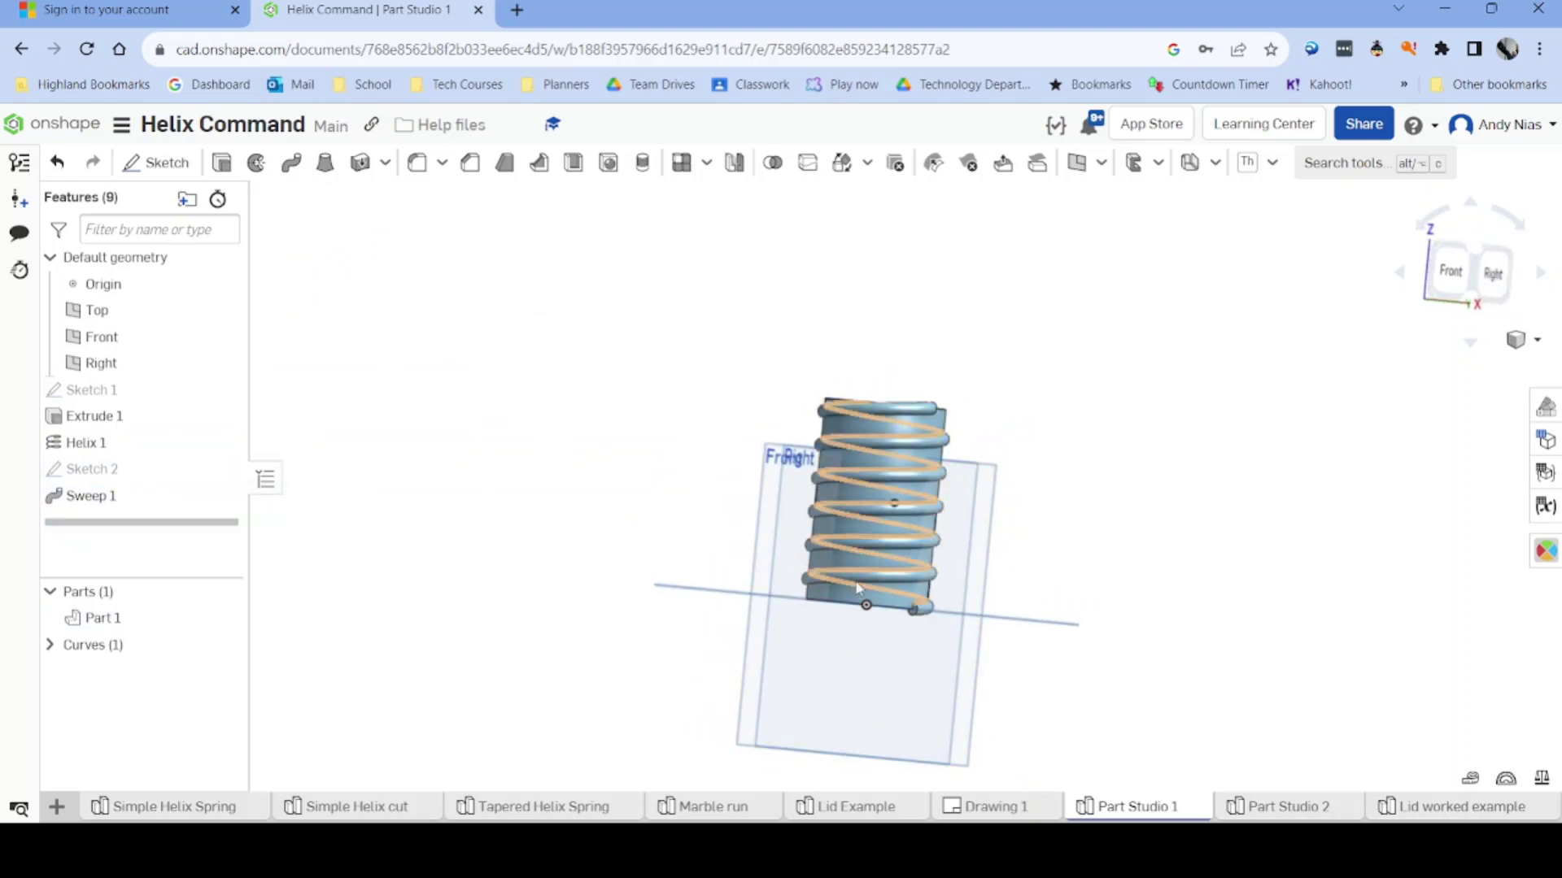
Step: Change Sweep 1 to create a new separate part and hide the cylinder Part 1
{"action": "double_click", "coordinate": [111, 496]}
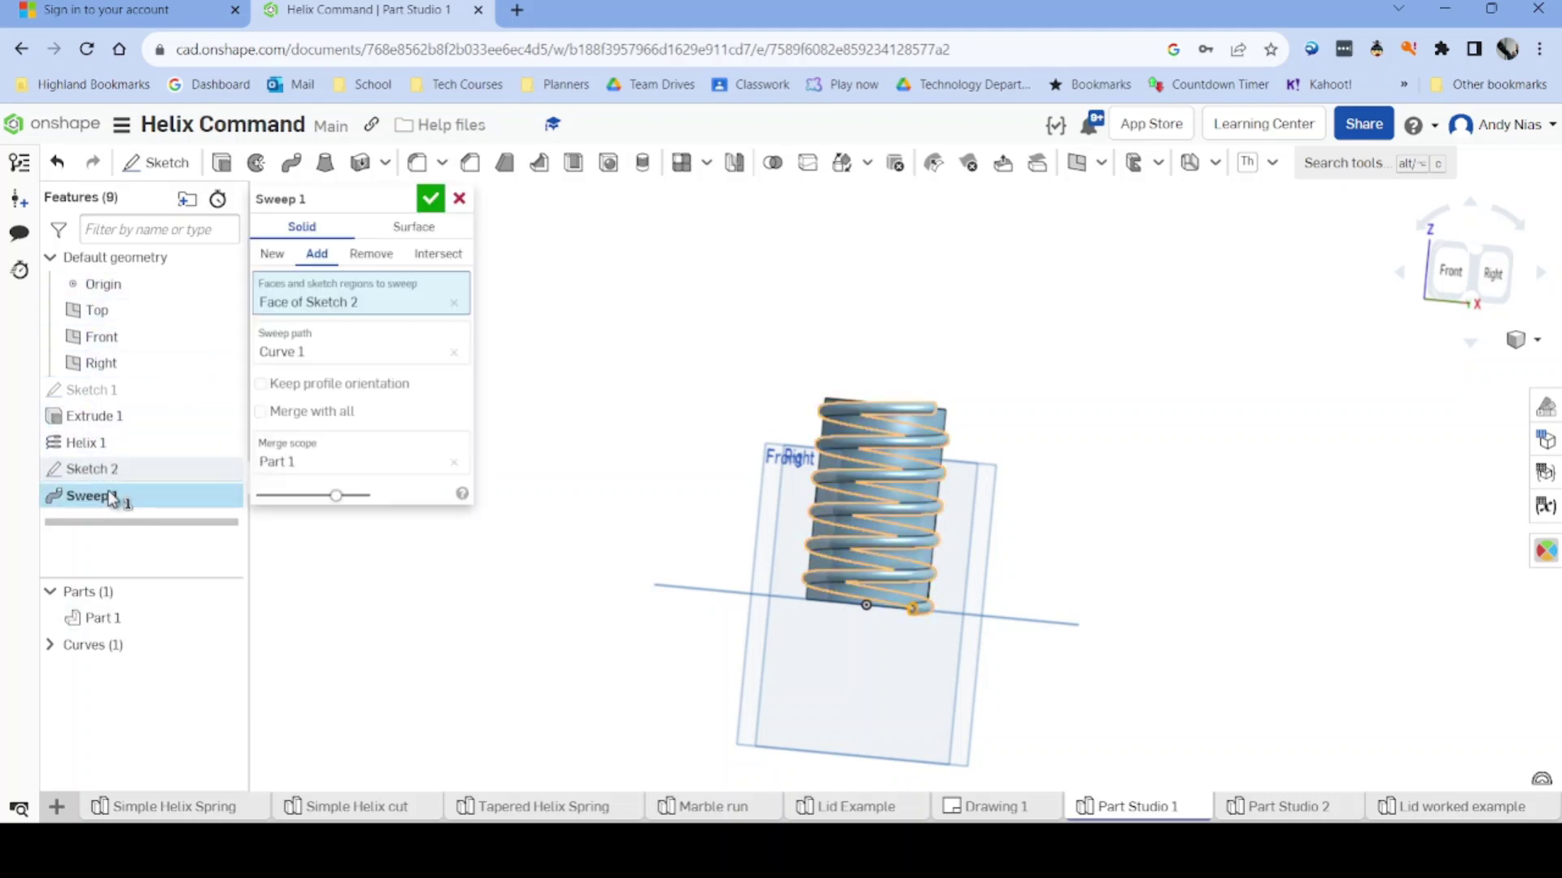
{"action": "left_click", "coordinate": [271, 253]}
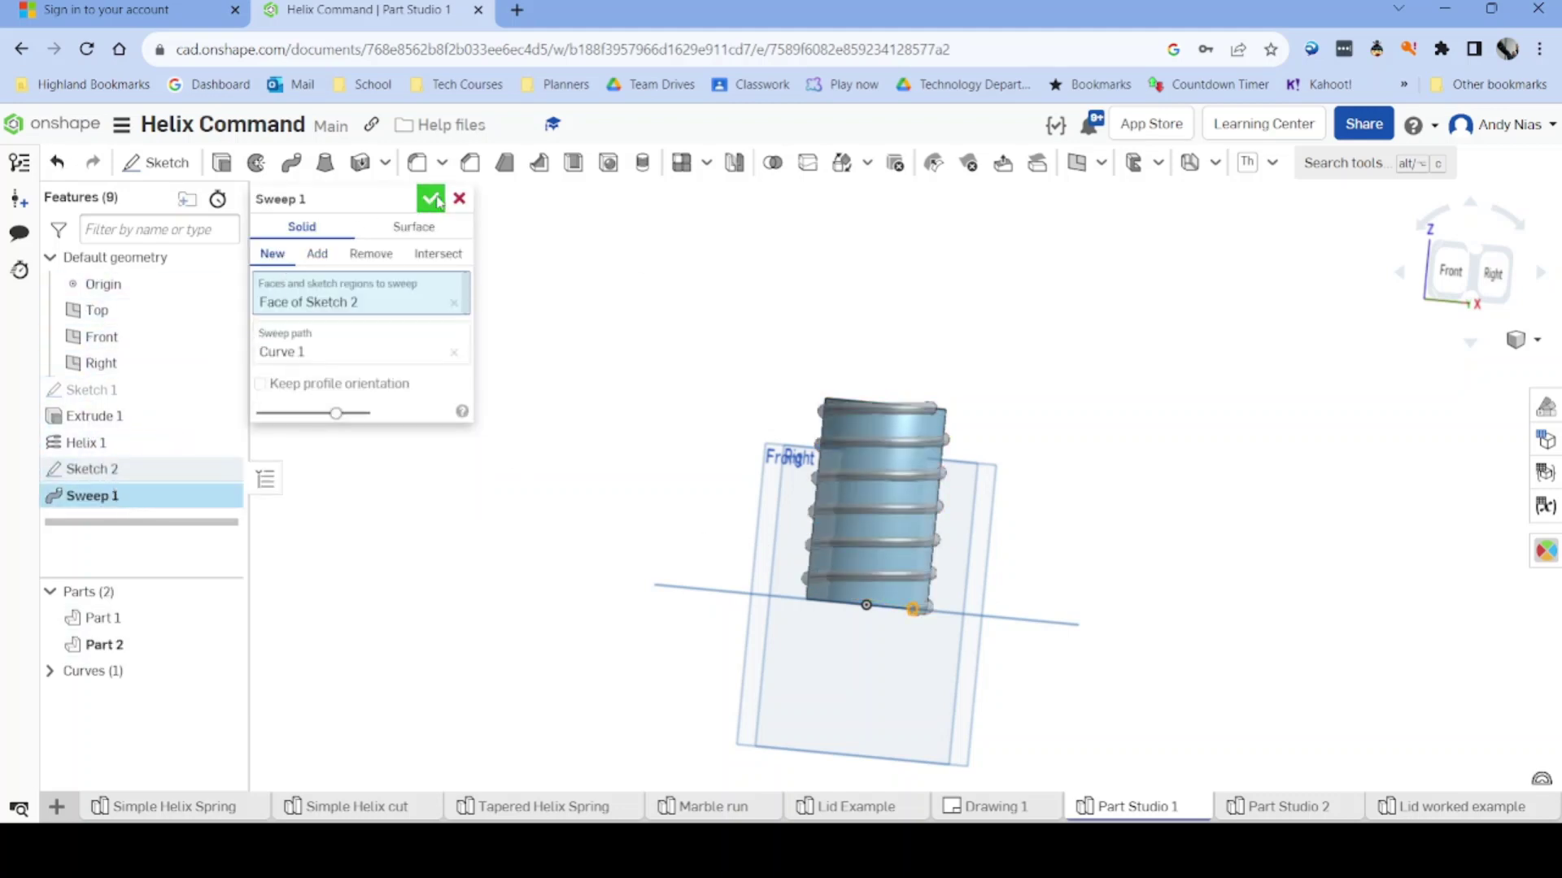
{"action": "left_click", "coordinate": [437, 201]}
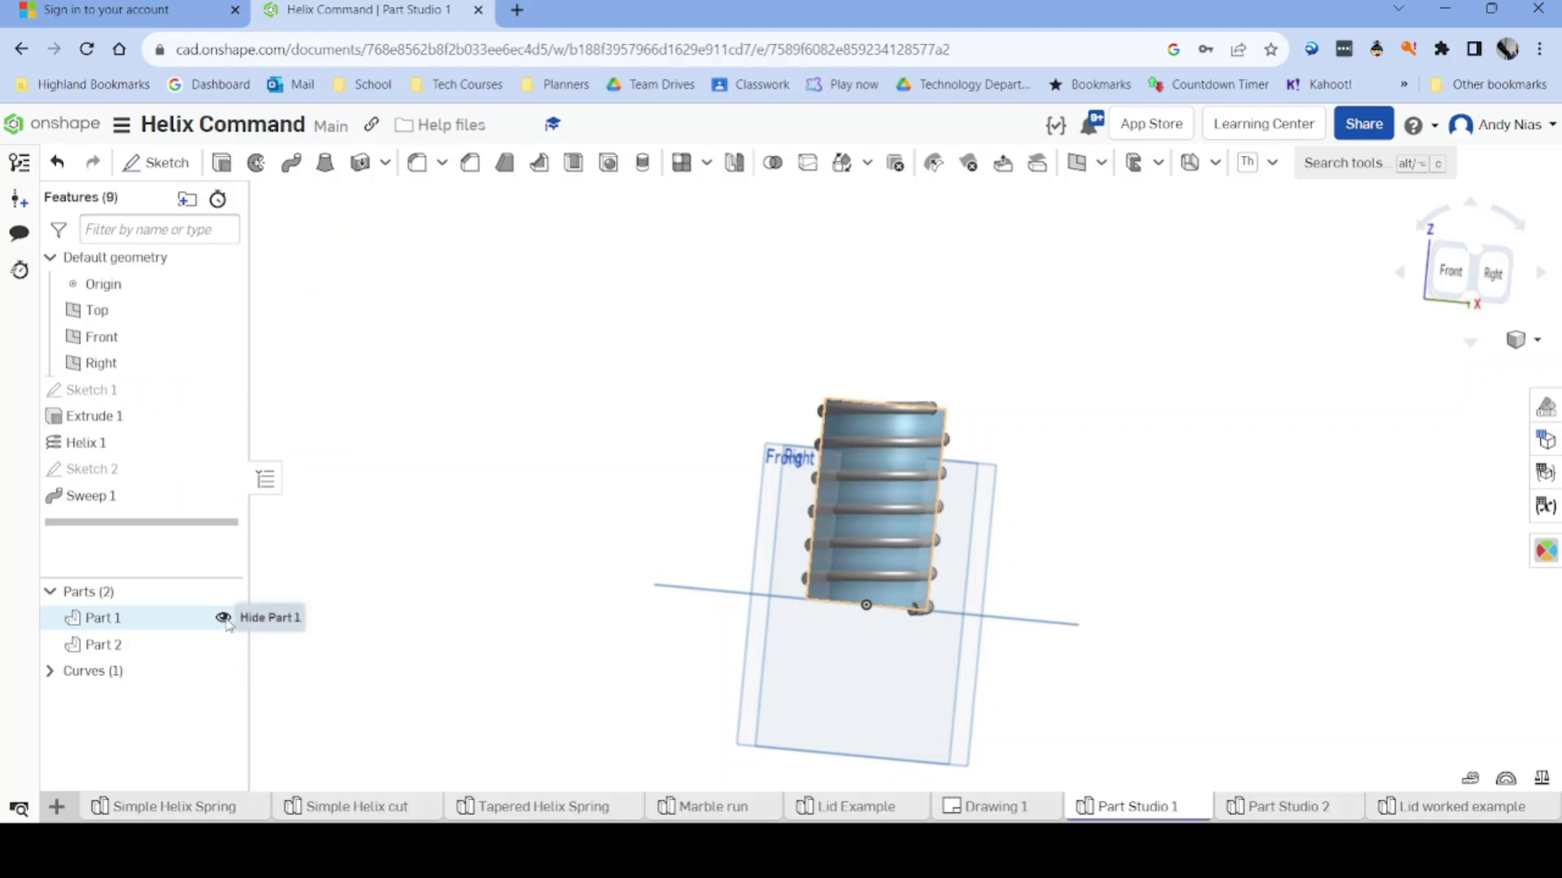
{"action": "left_click", "coordinate": [221, 618]}
{"action": "right_click_drag", "start_coordinate": [500, 603], "coordinate": [557, 604]}
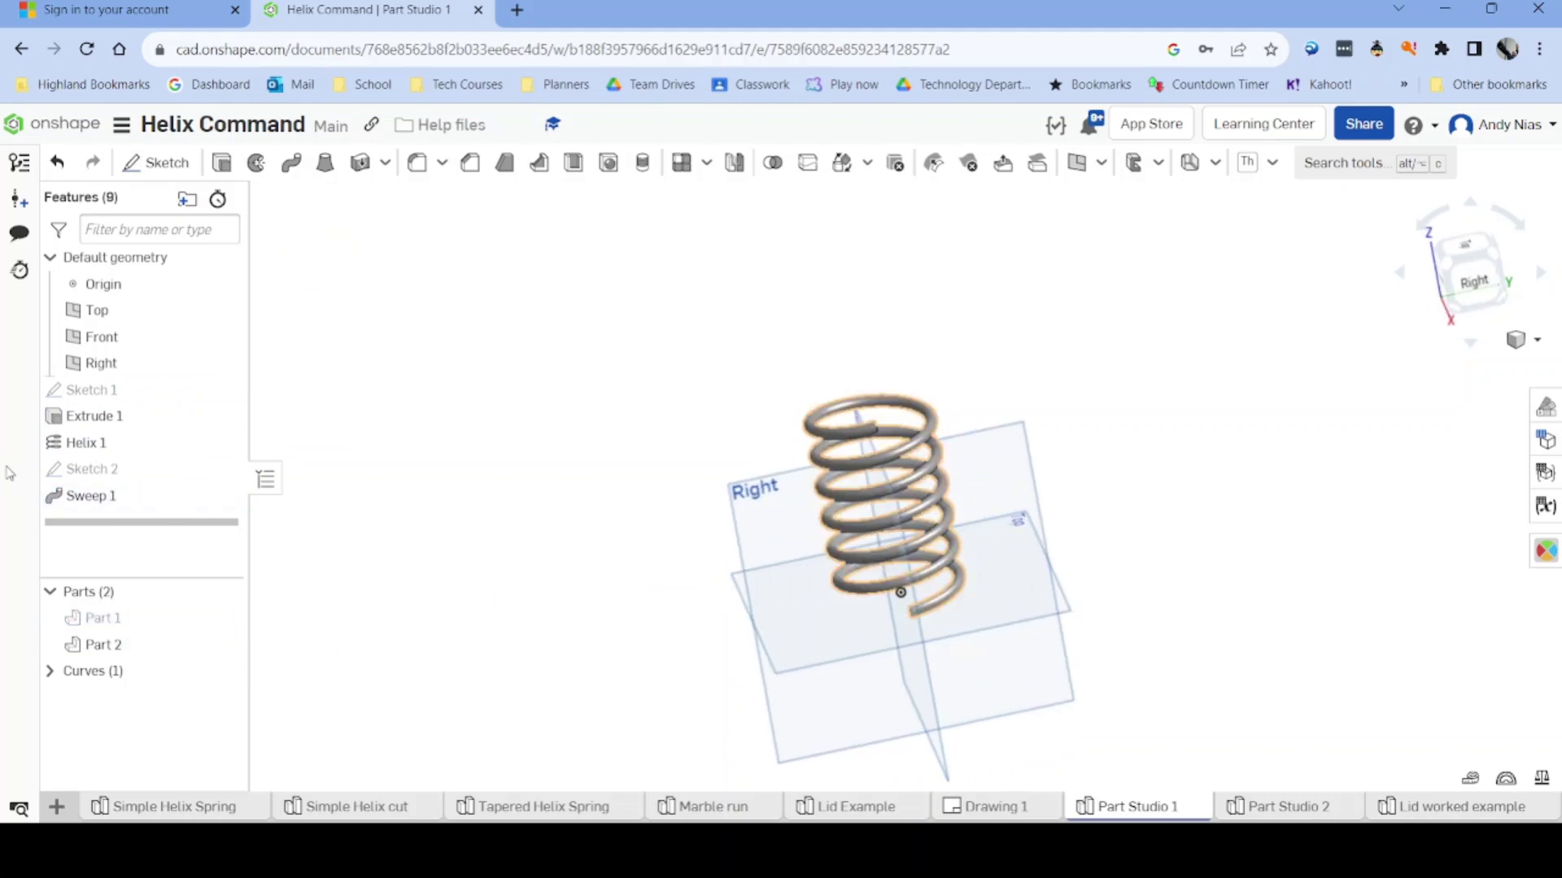
{"action": "right_click_drag", "start_coordinate": [518, 679], "coordinate": [635, 675]}
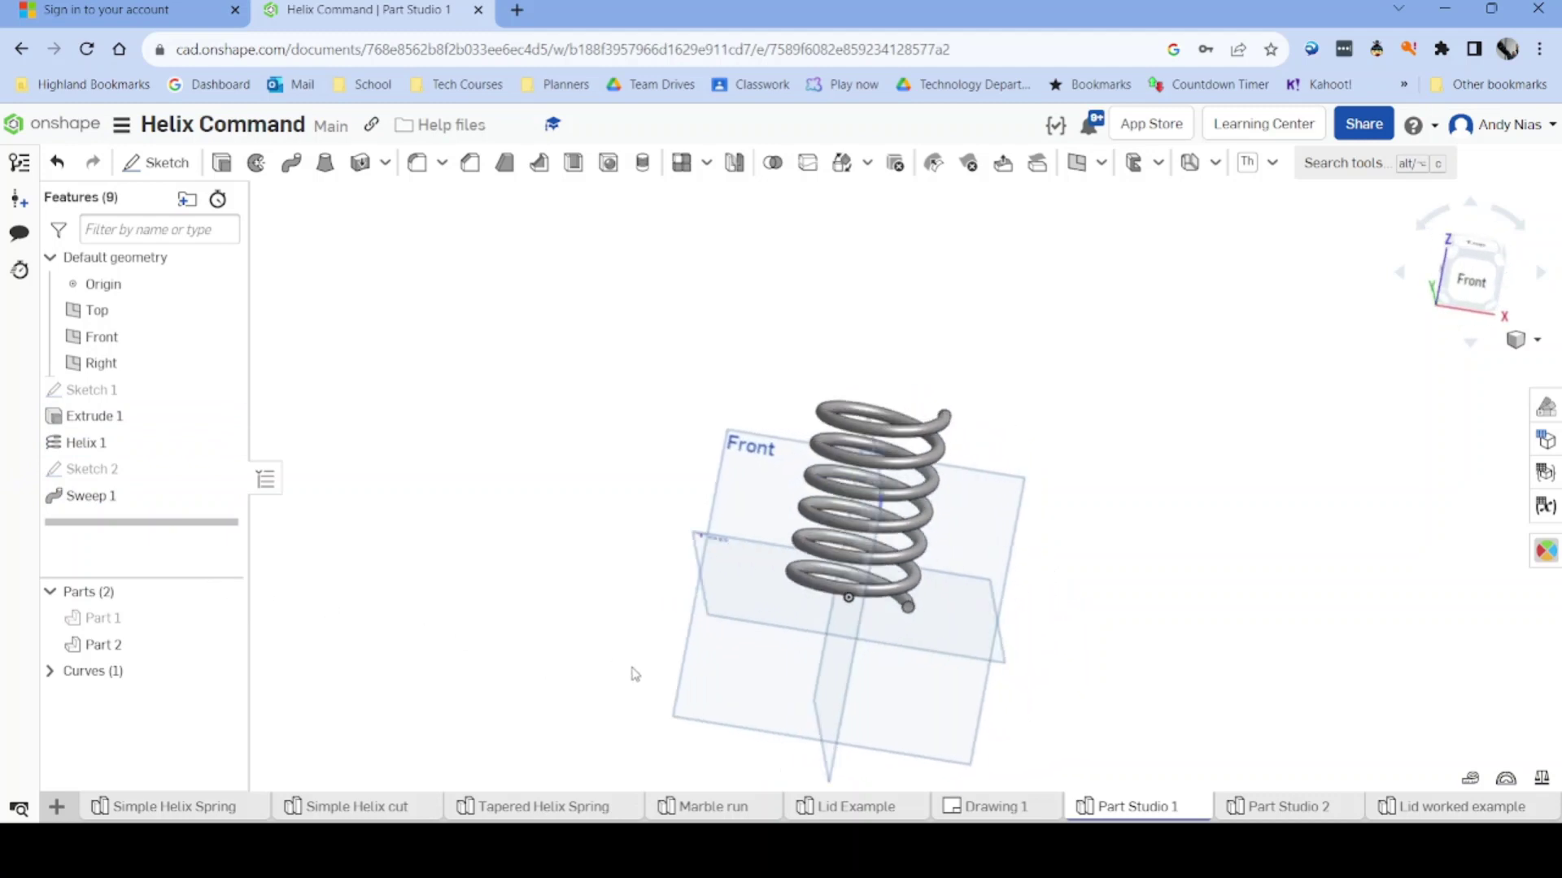
{"action": "left_click", "coordinate": [1280, 805]}
Step: Sketch a 60 mm circle at the origin on the Top plane
{"action": "left_click", "coordinate": [150, 162]}
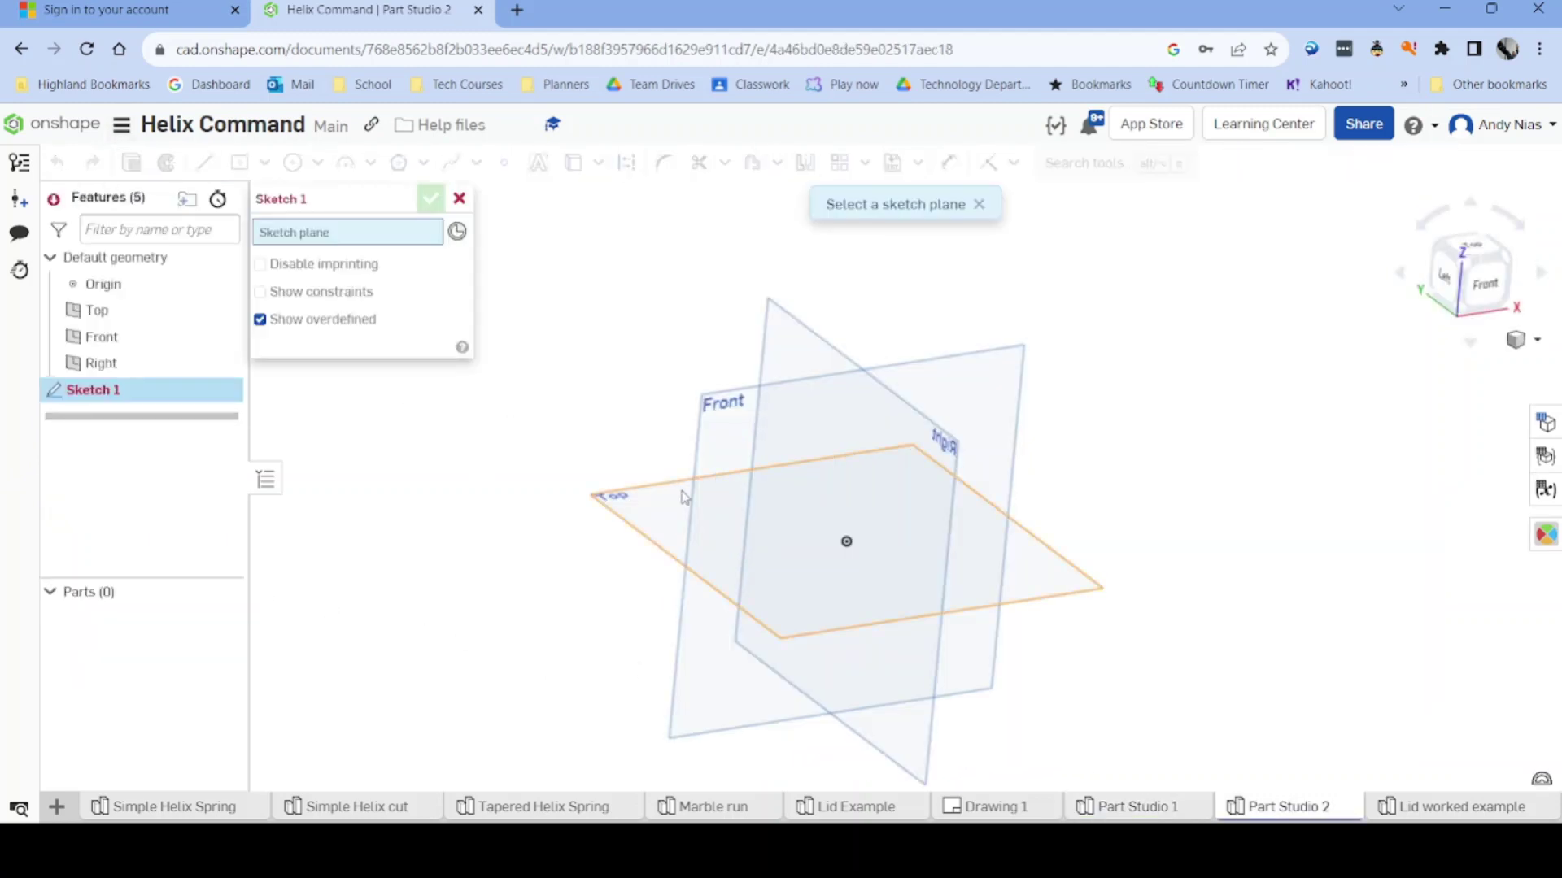
{"action": "left_click", "coordinate": [647, 498]}
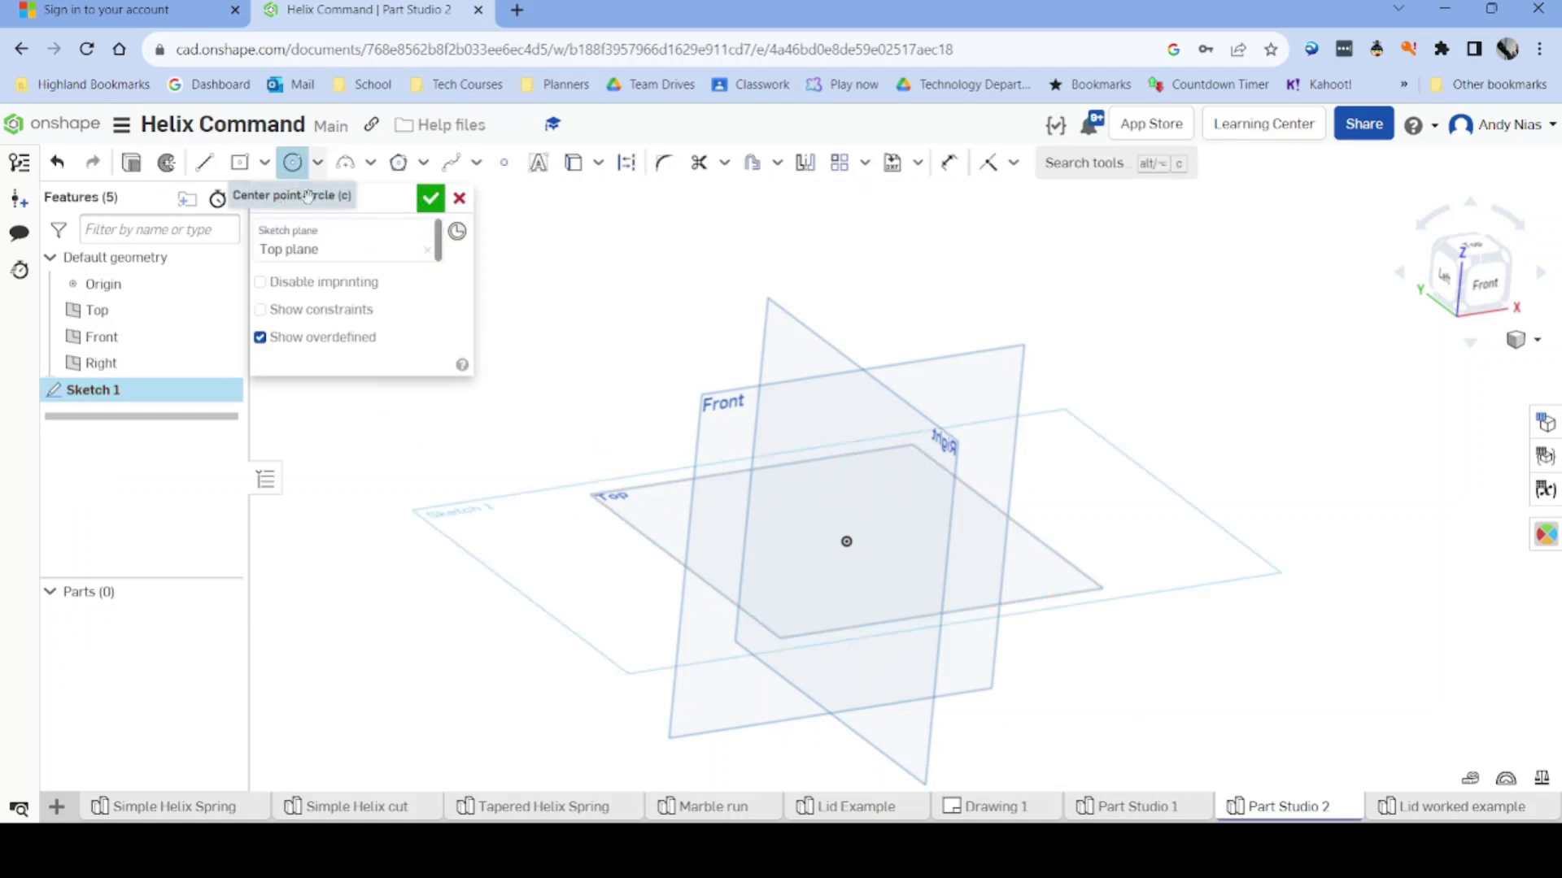
{"action": "left_click", "coordinate": [845, 541]}
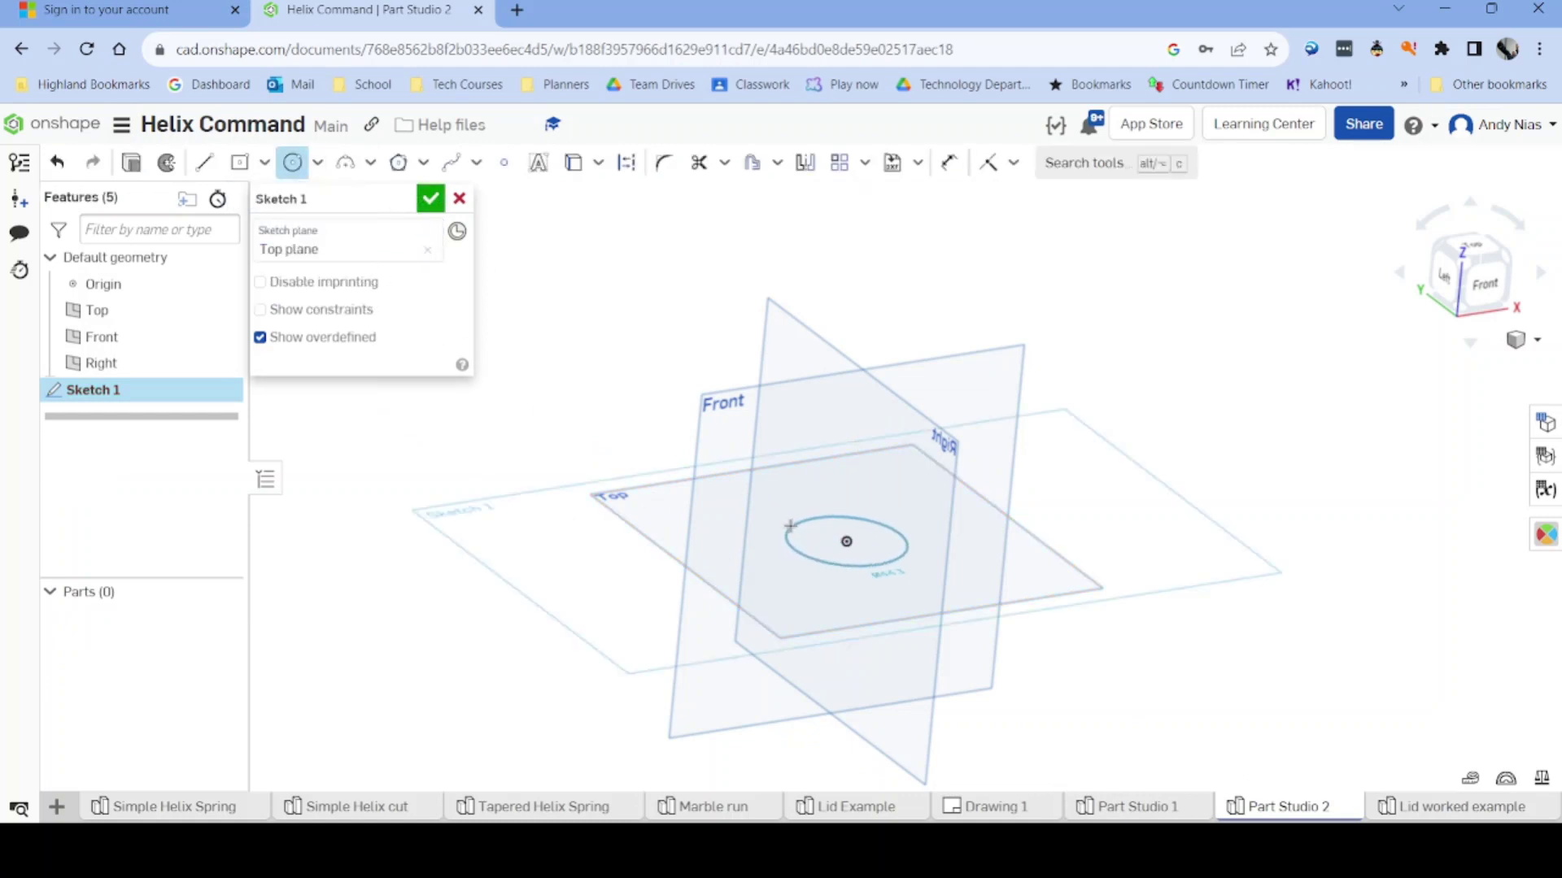
{"action": "type", "text": "60"}
{"action": "key", "text": "Return"}
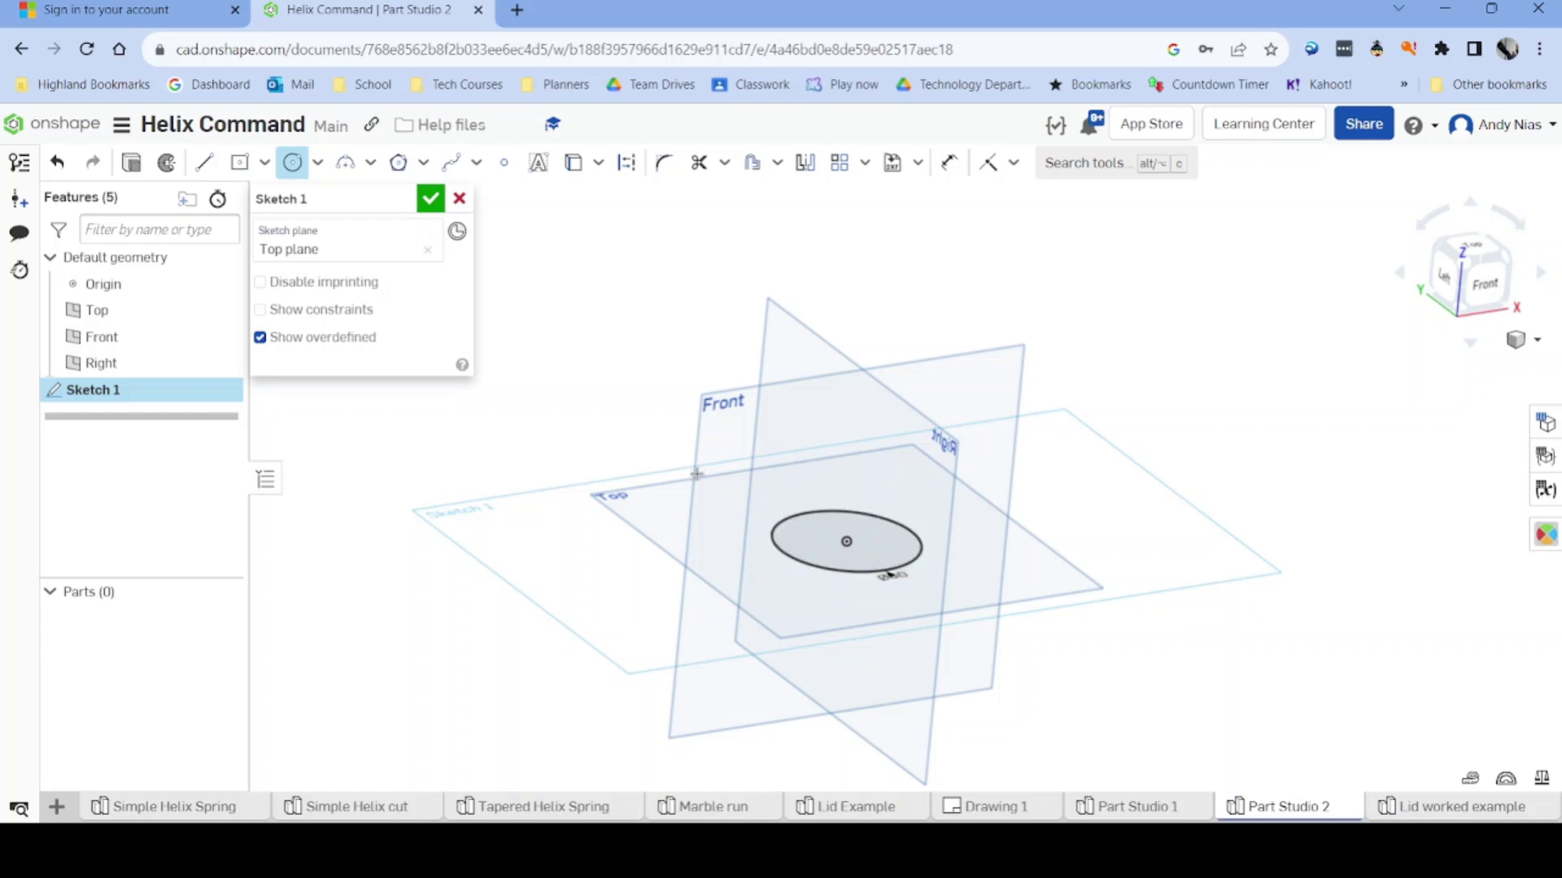
{"action": "key", "text": "Return"}
Step: Extrude the circle 100 mm with a 10 degree draft into a cone
{"action": "left_click", "coordinate": [221, 163]}
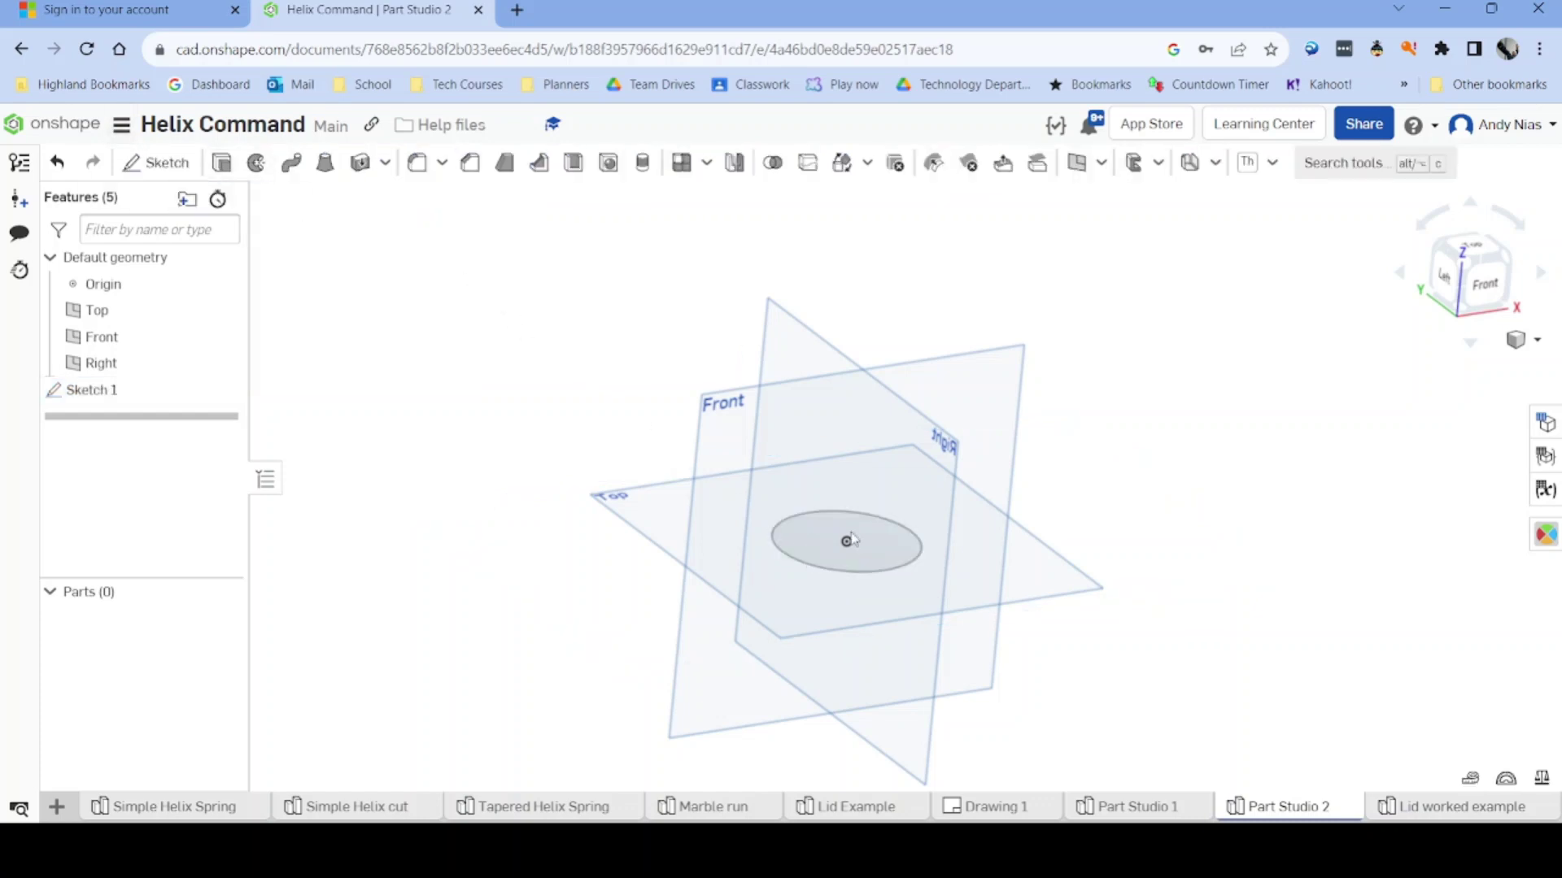
{"action": "left_click", "coordinate": [429, 355]}
{"action": "type", "text": "100"}
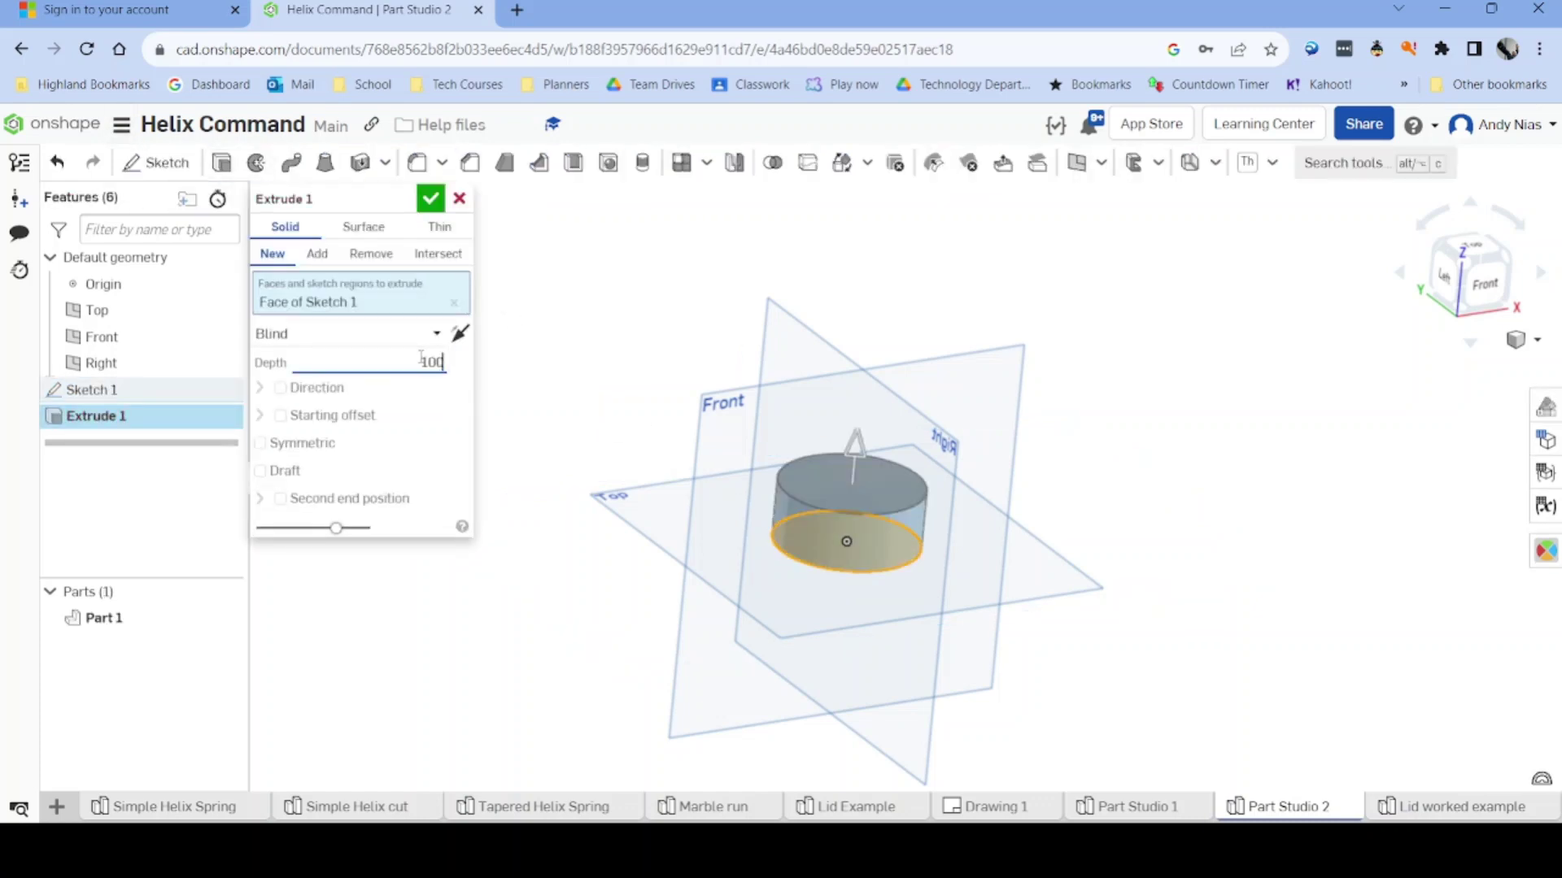
{"action": "key", "text": "Return"}
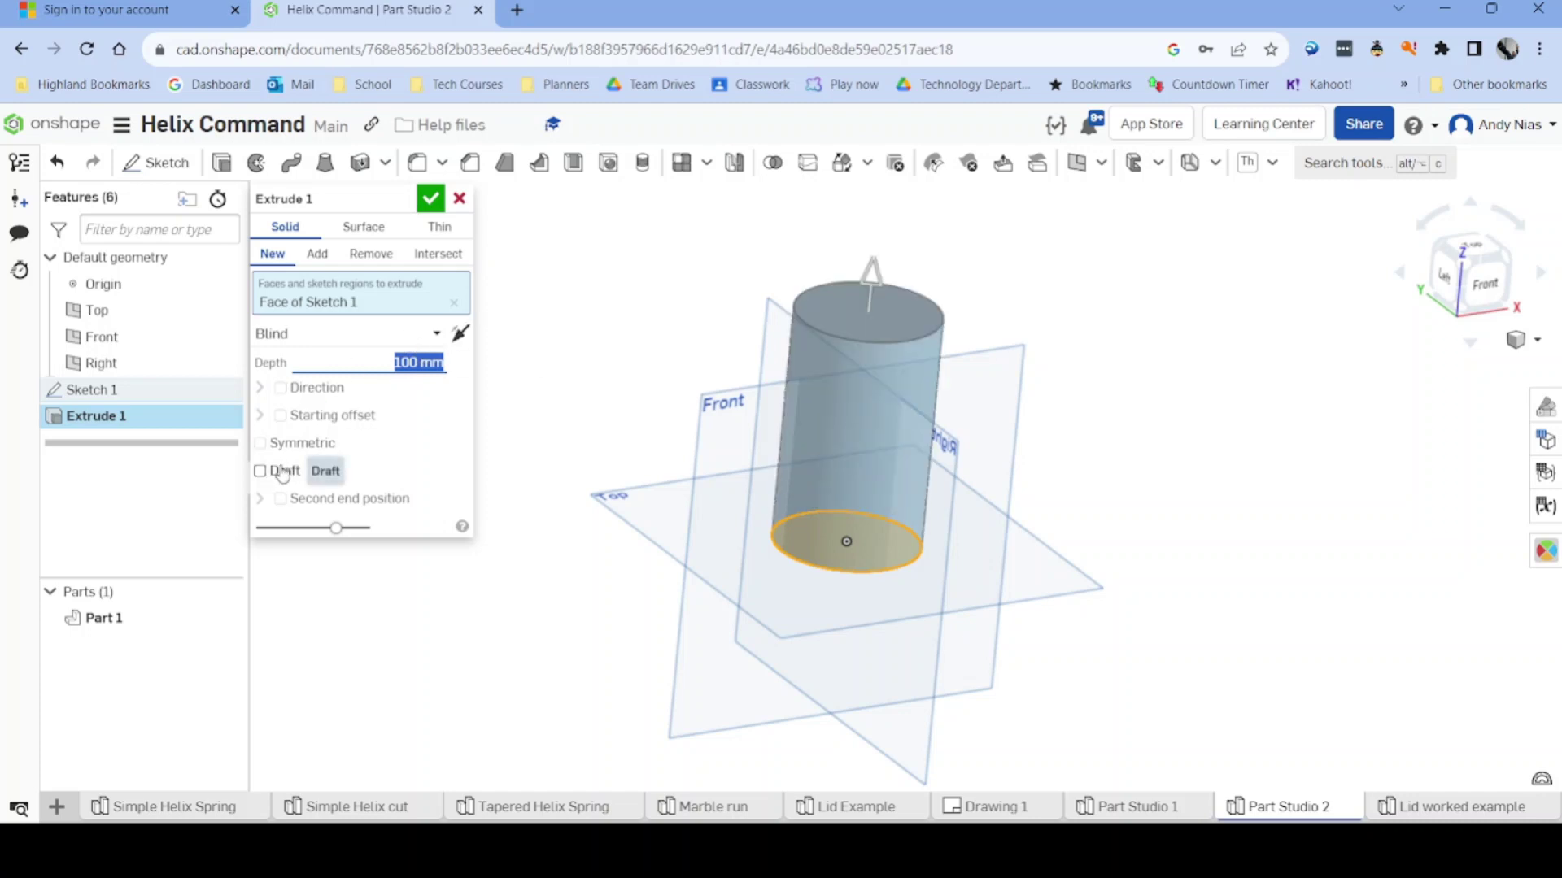
{"action": "left_click", "coordinate": [282, 472]}
{"action": "left_click", "coordinate": [427, 472]}
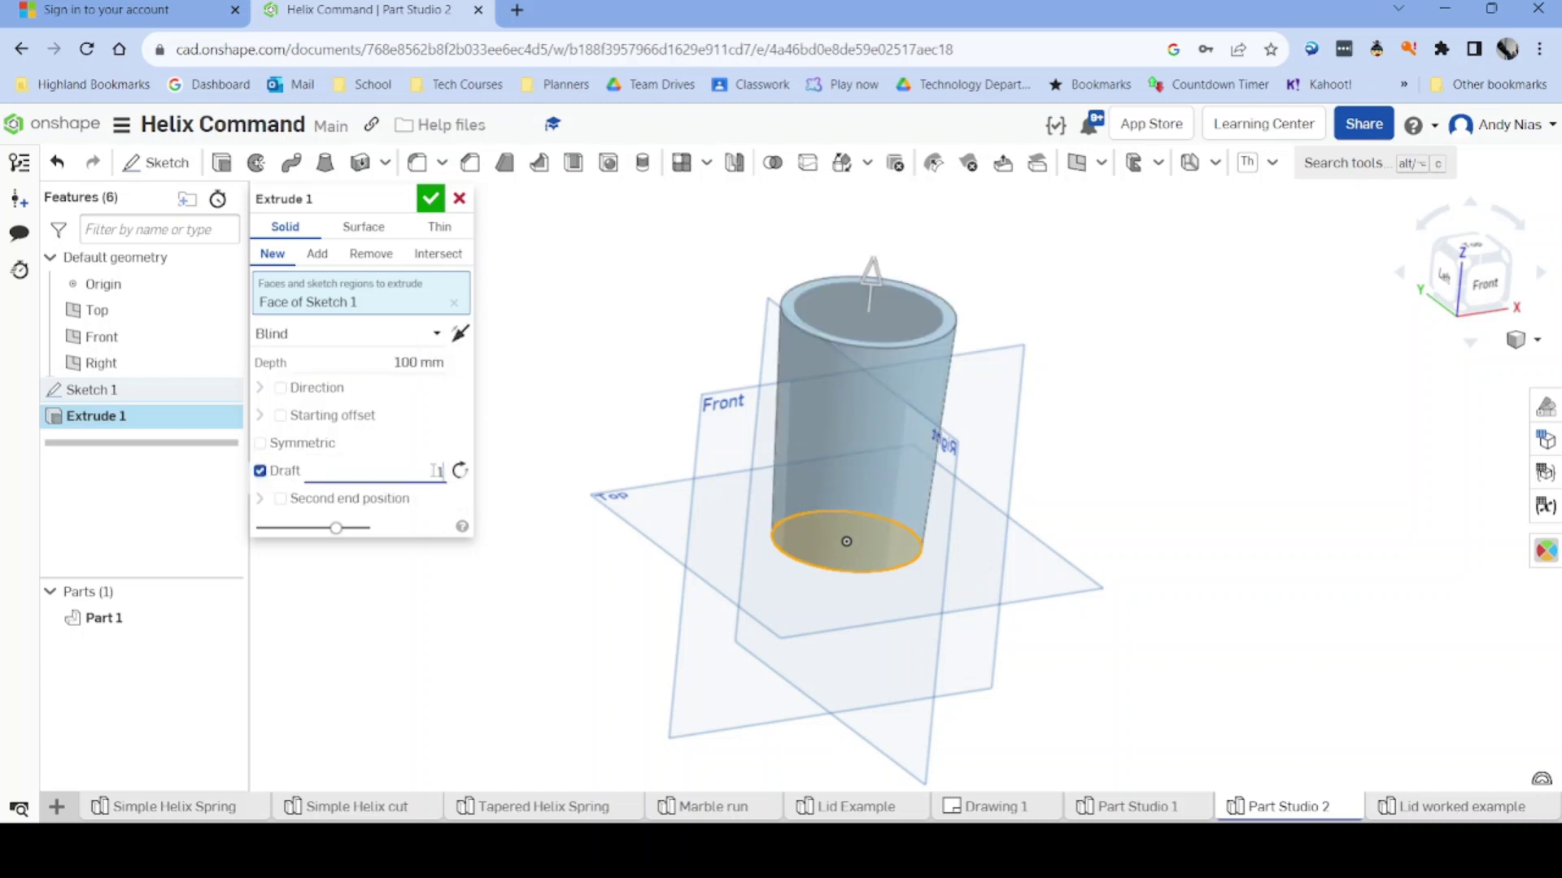
{"action": "type", "text": "10"}
{"action": "key", "text": "Return"}
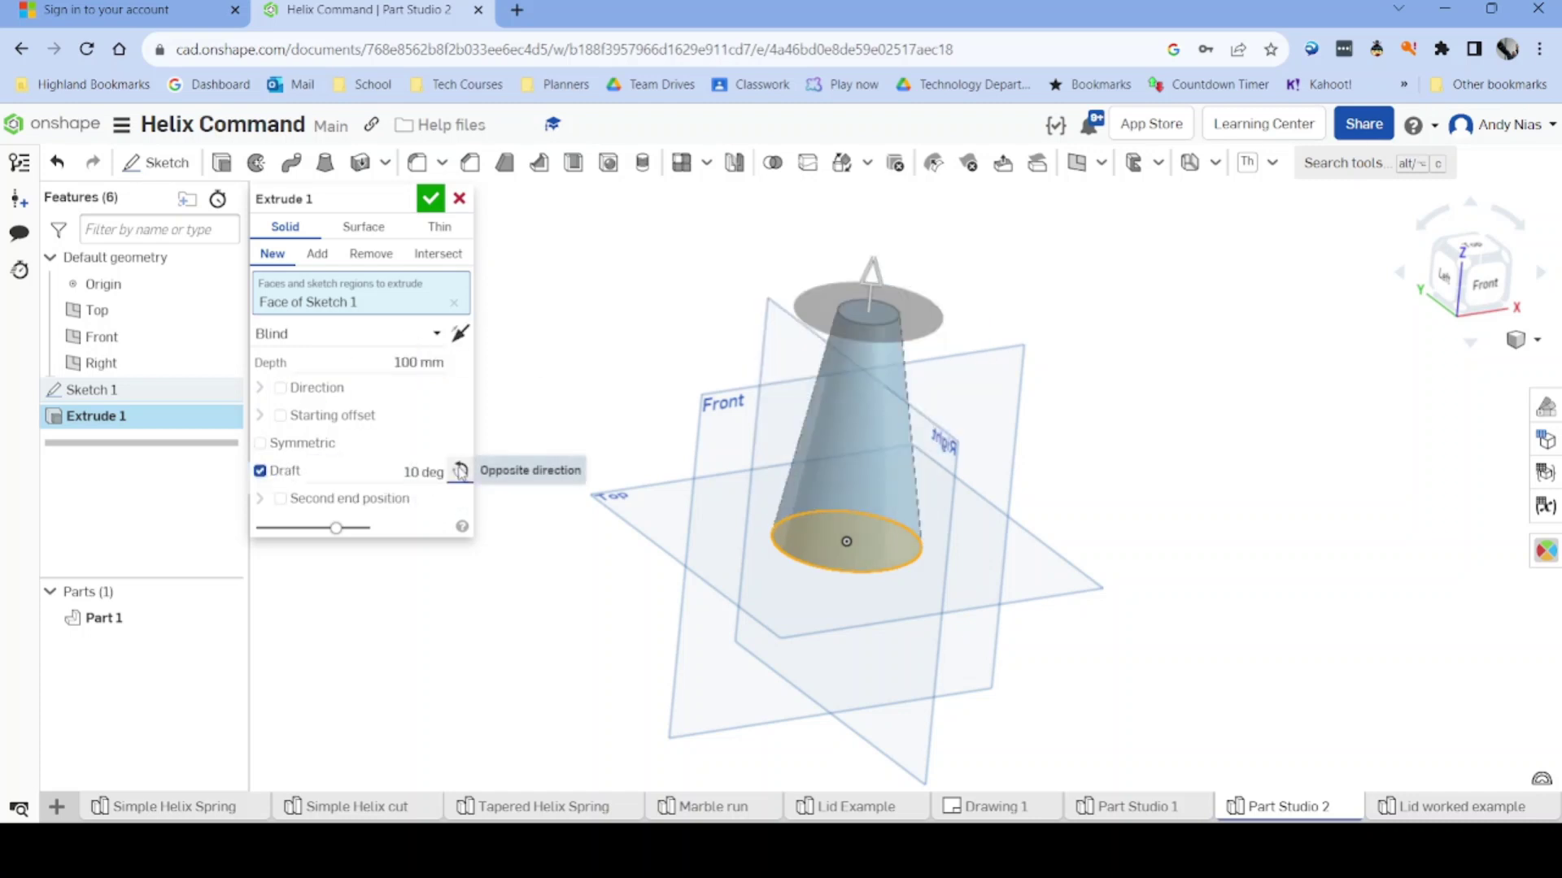
{"action": "left_click", "coordinate": [430, 199]}
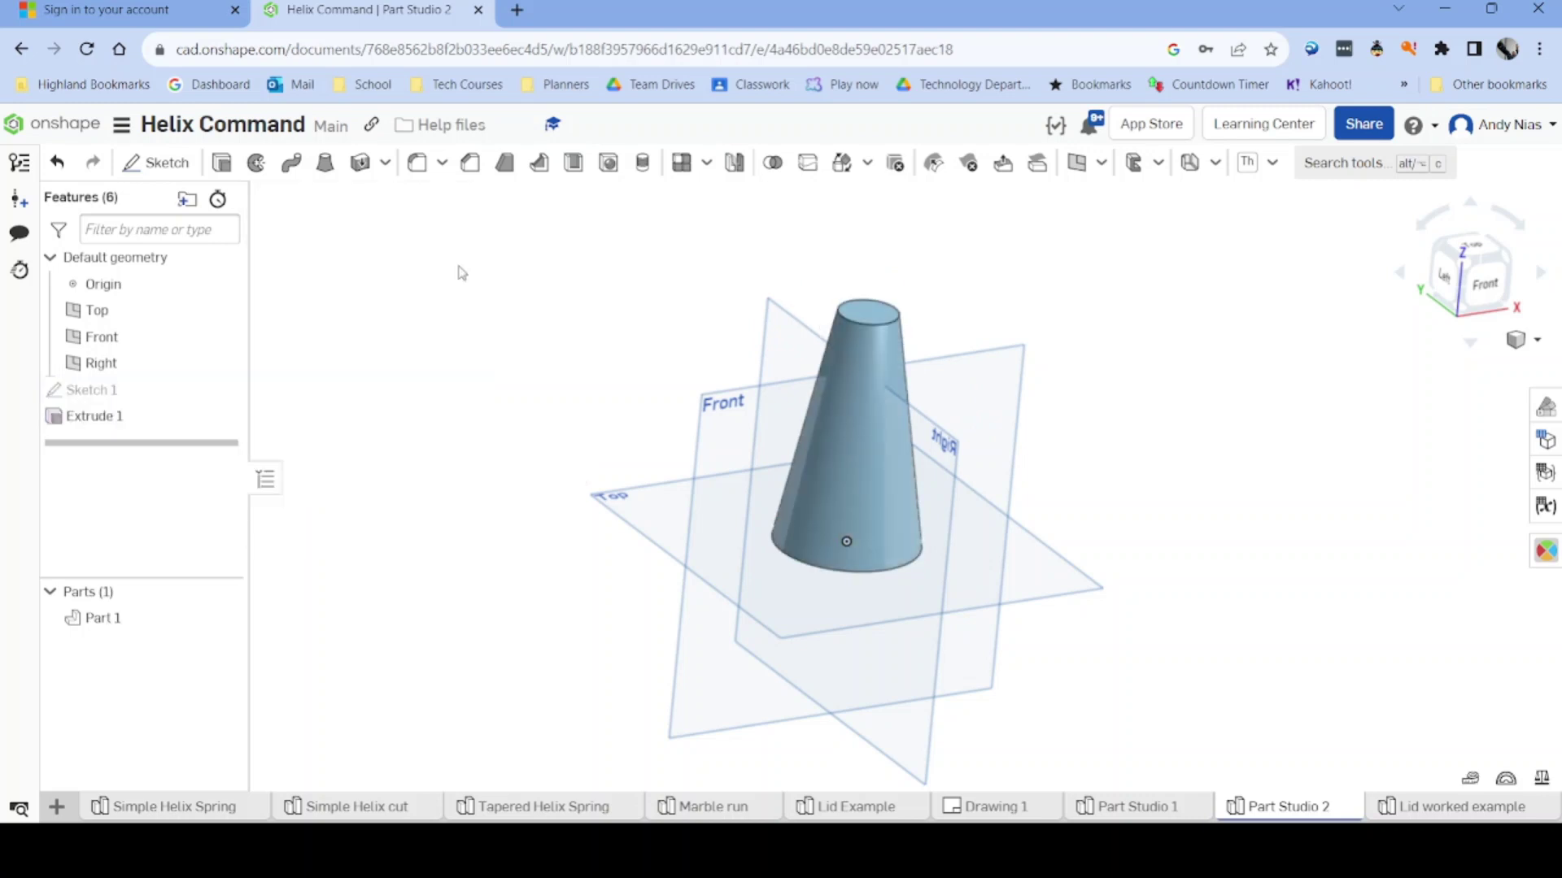
{"action": "left_click", "coordinate": [1102, 163]}
Step: Start a helix on the cone face defined by turns and pitch, flipped to run upward
{"action": "left_click", "coordinate": [1160, 445]}
{"action": "right_click_drag", "start_coordinate": [1091, 520], "coordinate": [881, 532]}
{"action": "left_click", "coordinate": [879, 529]}
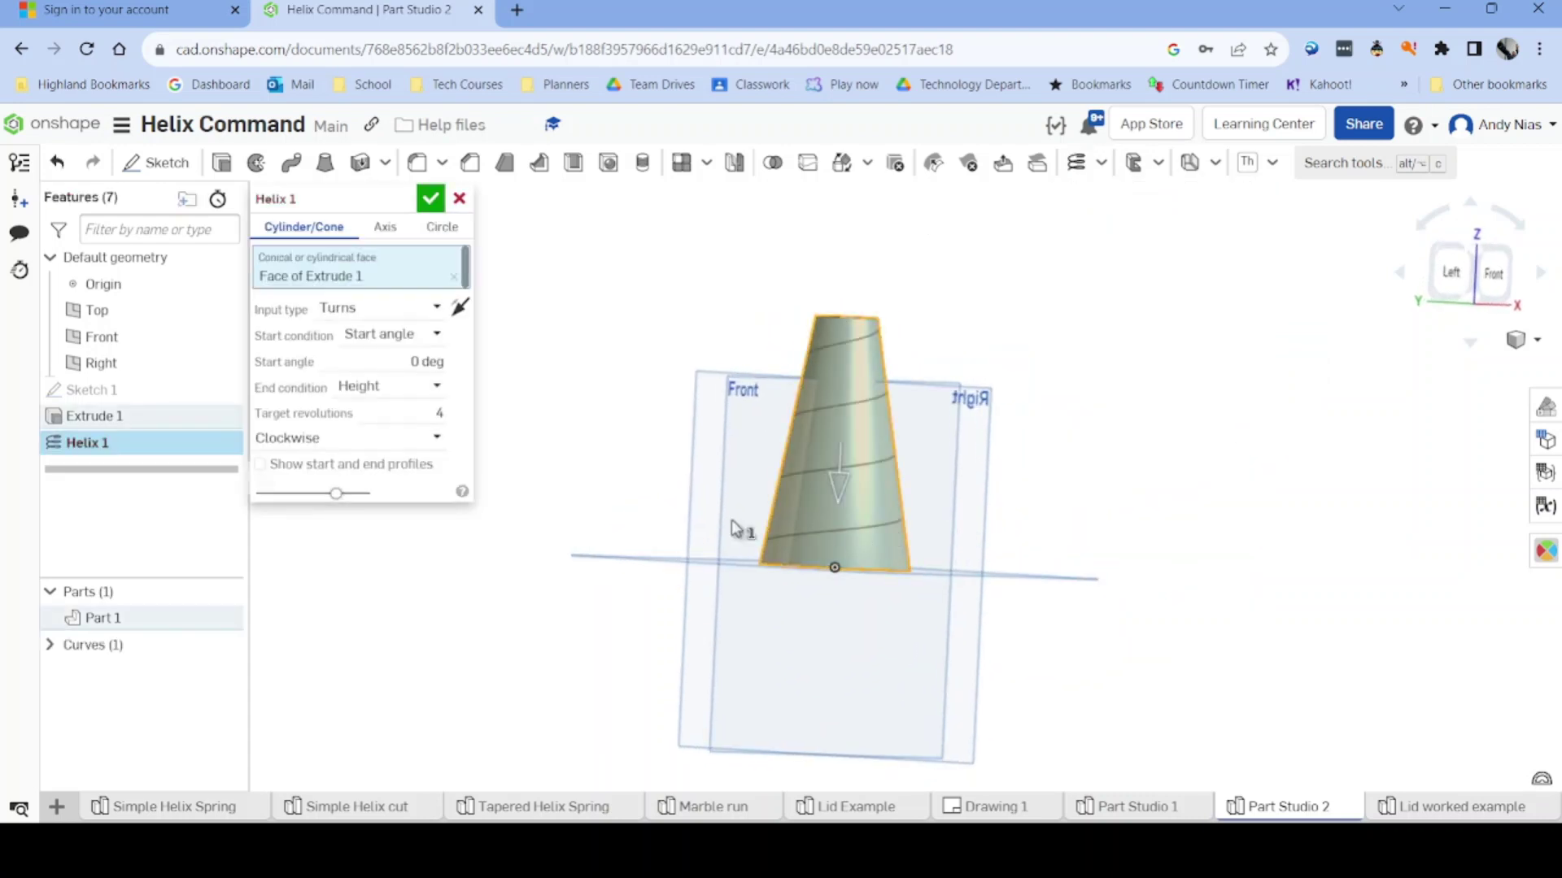
{"action": "right_click_drag", "start_coordinate": [637, 472], "coordinate": [919, 612]}
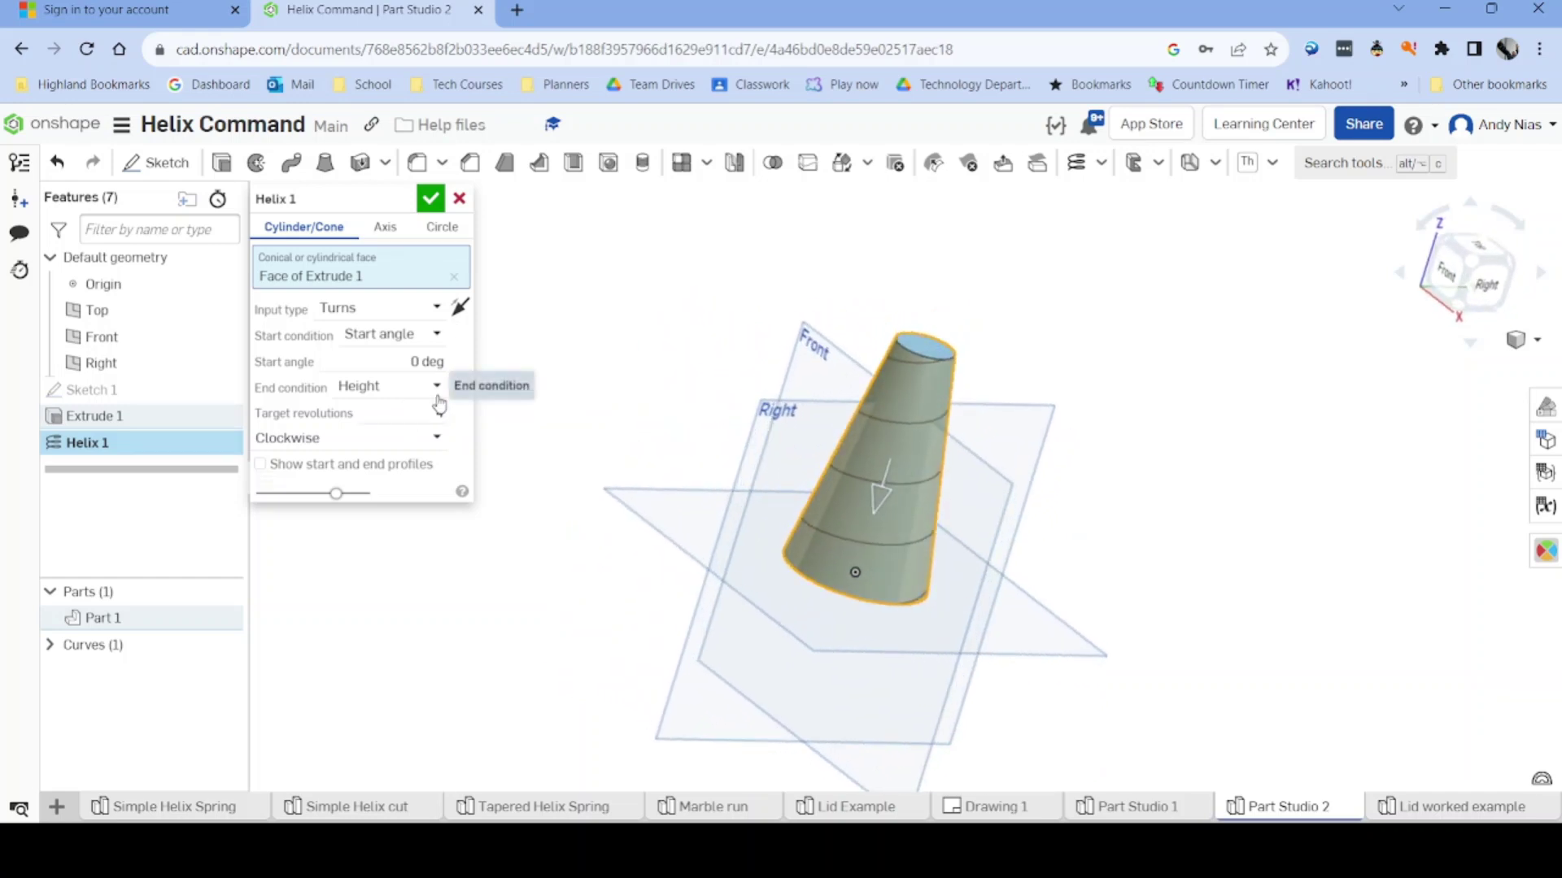
{"action": "left_click", "coordinate": [424, 387]}
{"action": "left_click", "coordinate": [429, 335]}
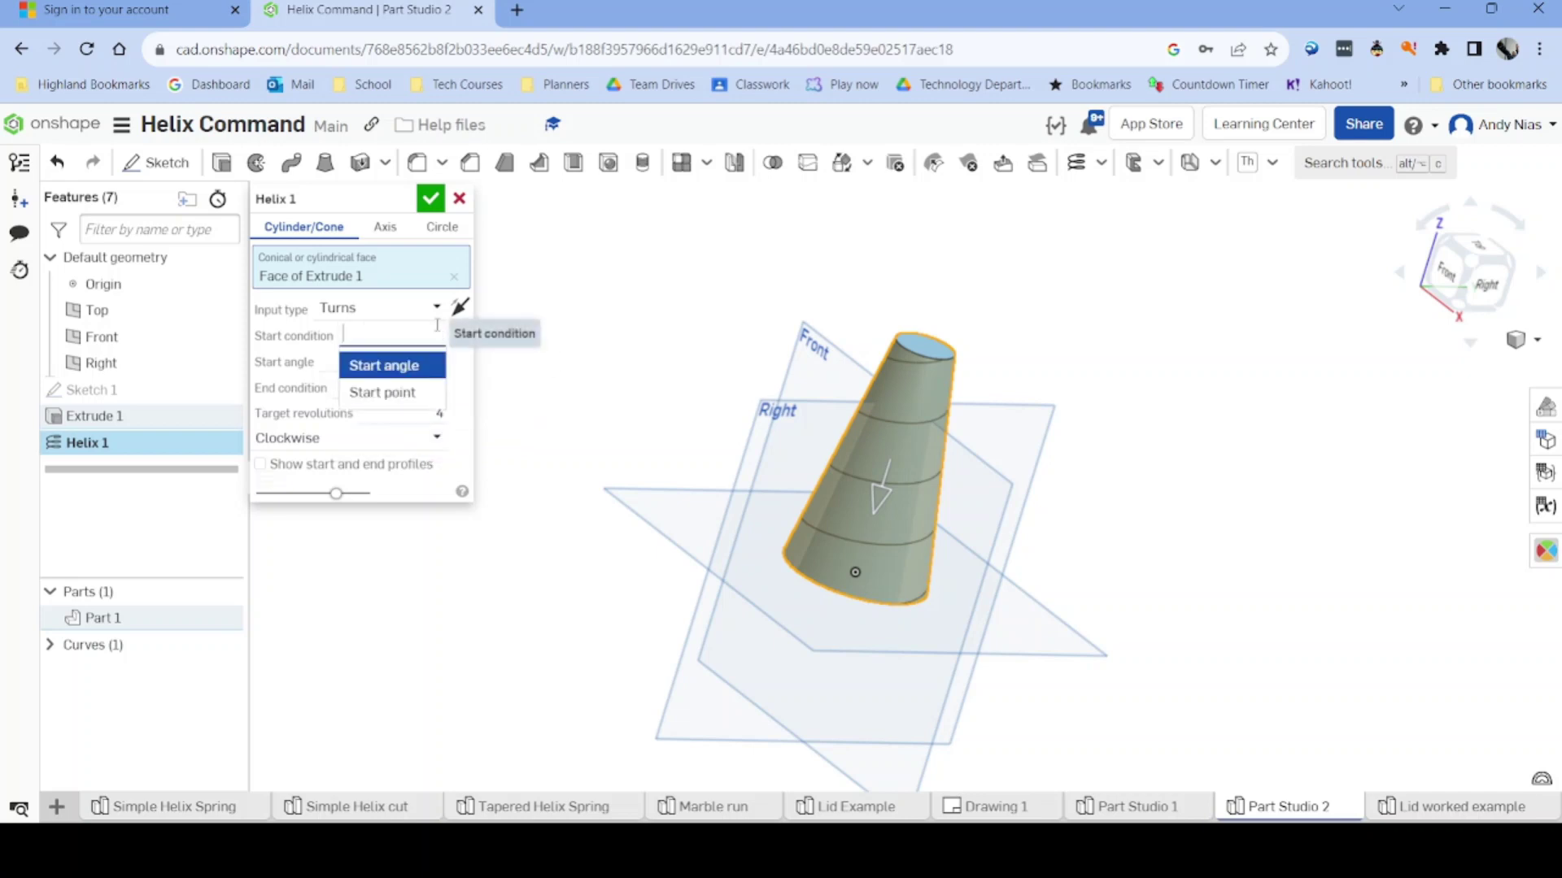
{"action": "left_click", "coordinate": [437, 308]}
{"action": "left_click", "coordinate": [423, 397]}
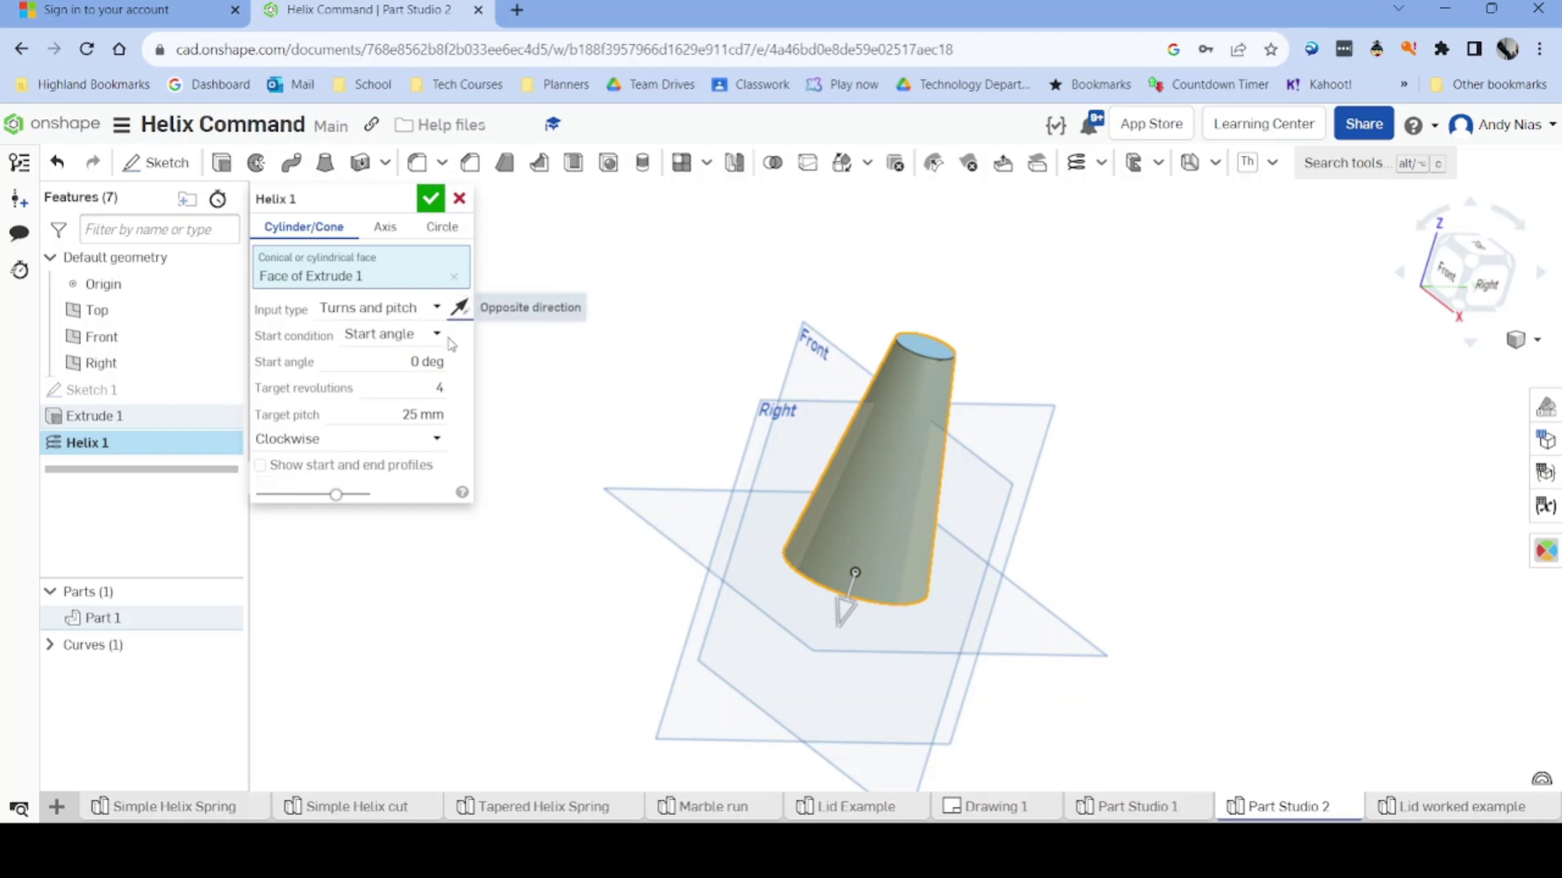
{"action": "left_click", "coordinate": [459, 307]}
{"action": "right_click_drag", "start_coordinate": [582, 476], "coordinate": [723, 467]}
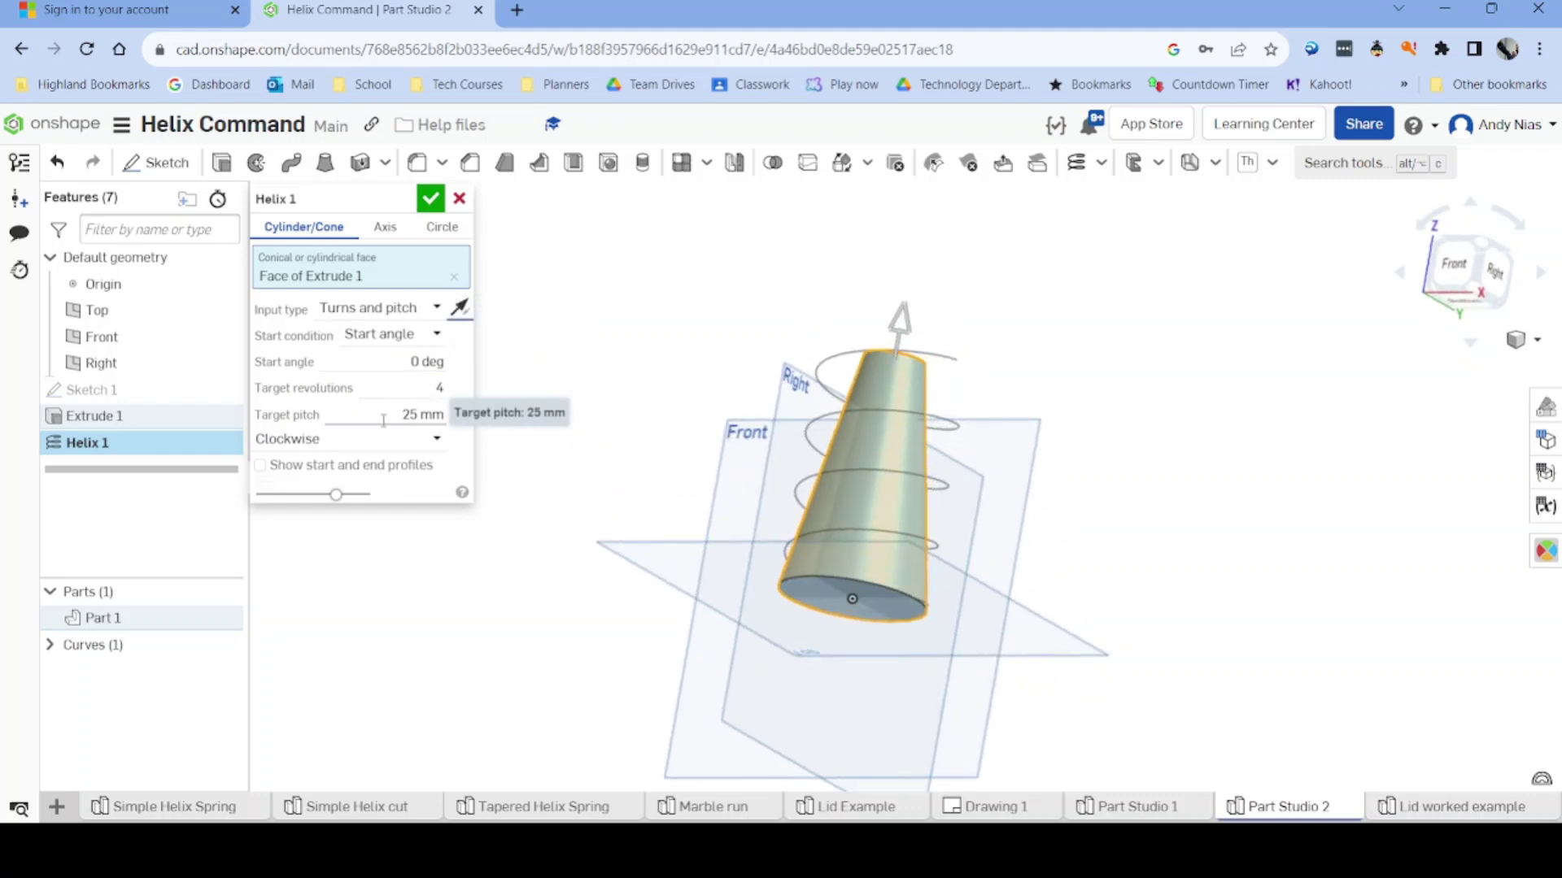
Step: Try a pitch of 20, then switch to Turns with 6 revolutions and finish the helix
{"action": "left_click", "coordinate": [416, 391]}
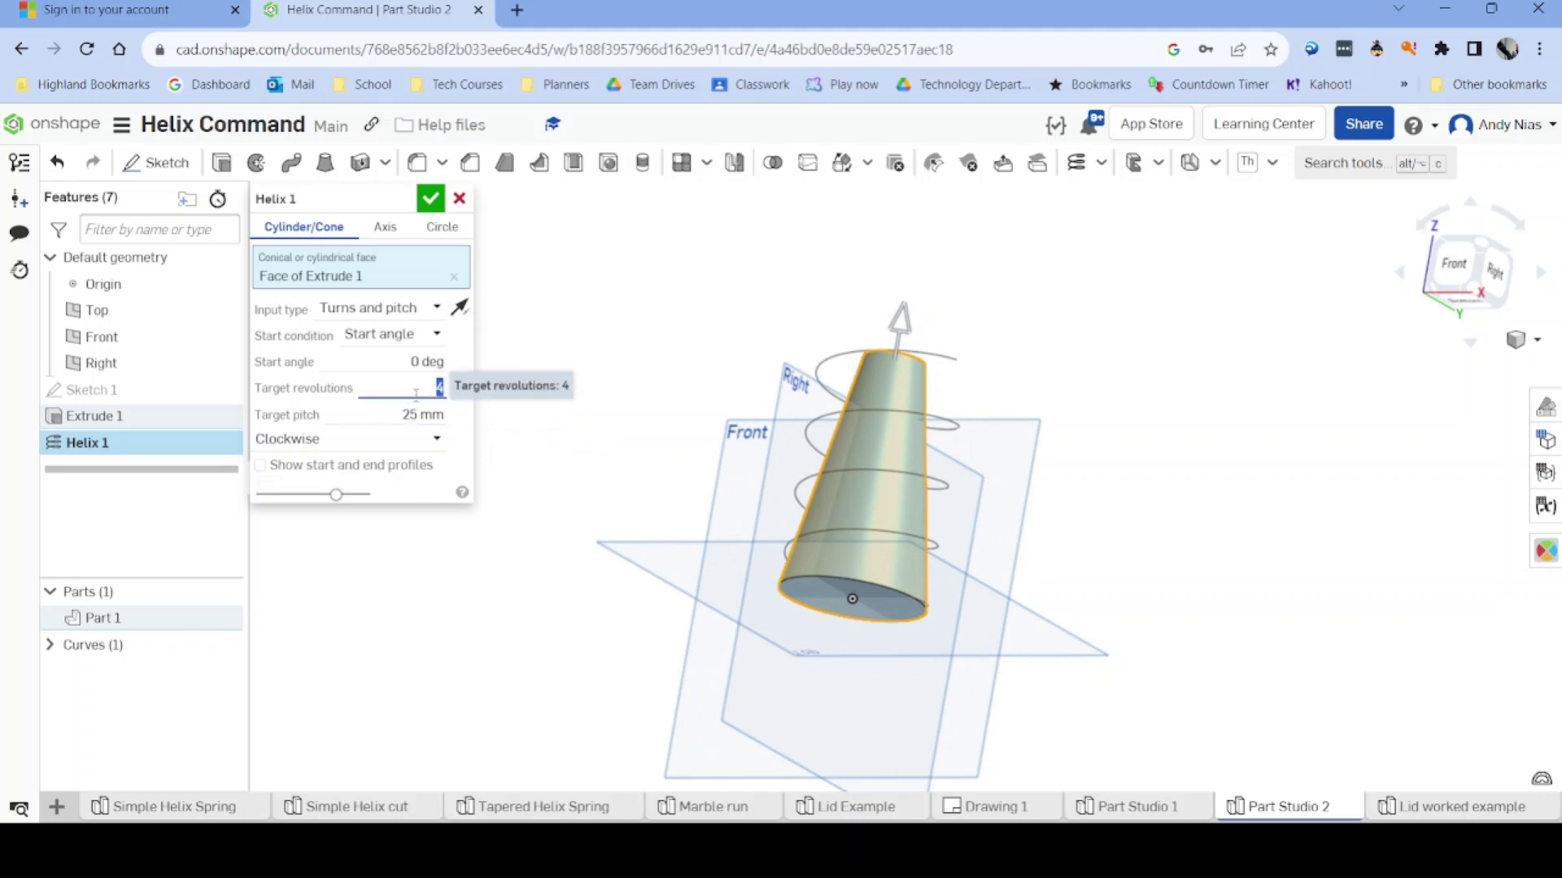
{"action": "left_click", "coordinate": [411, 414]}
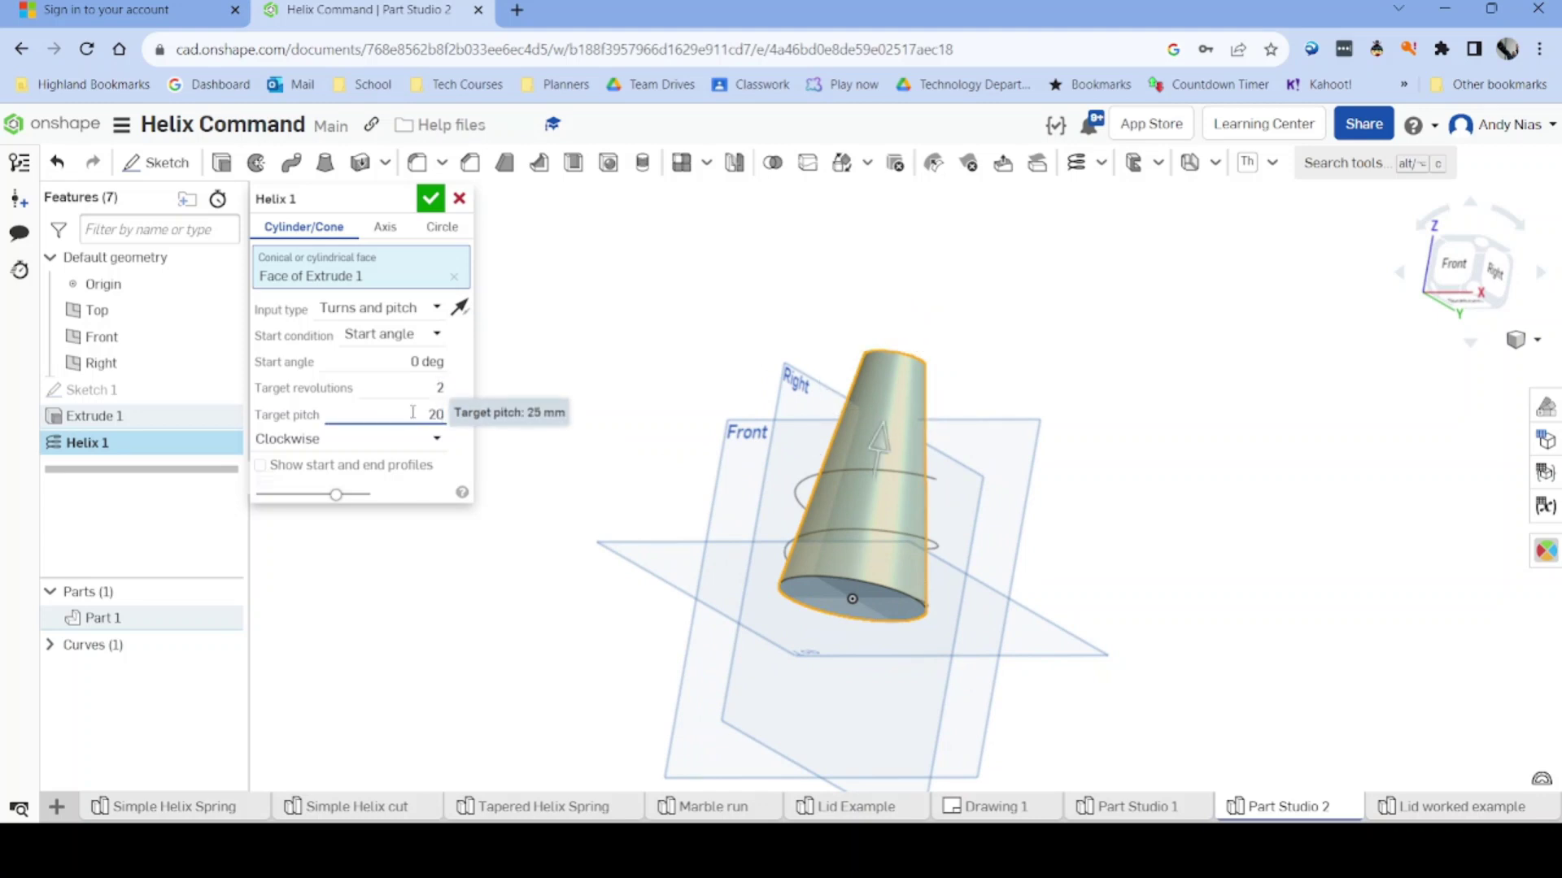
{"action": "type", "text": "20"}
{"action": "right_click_drag", "start_coordinate": [638, 443], "coordinate": [818, 549]}
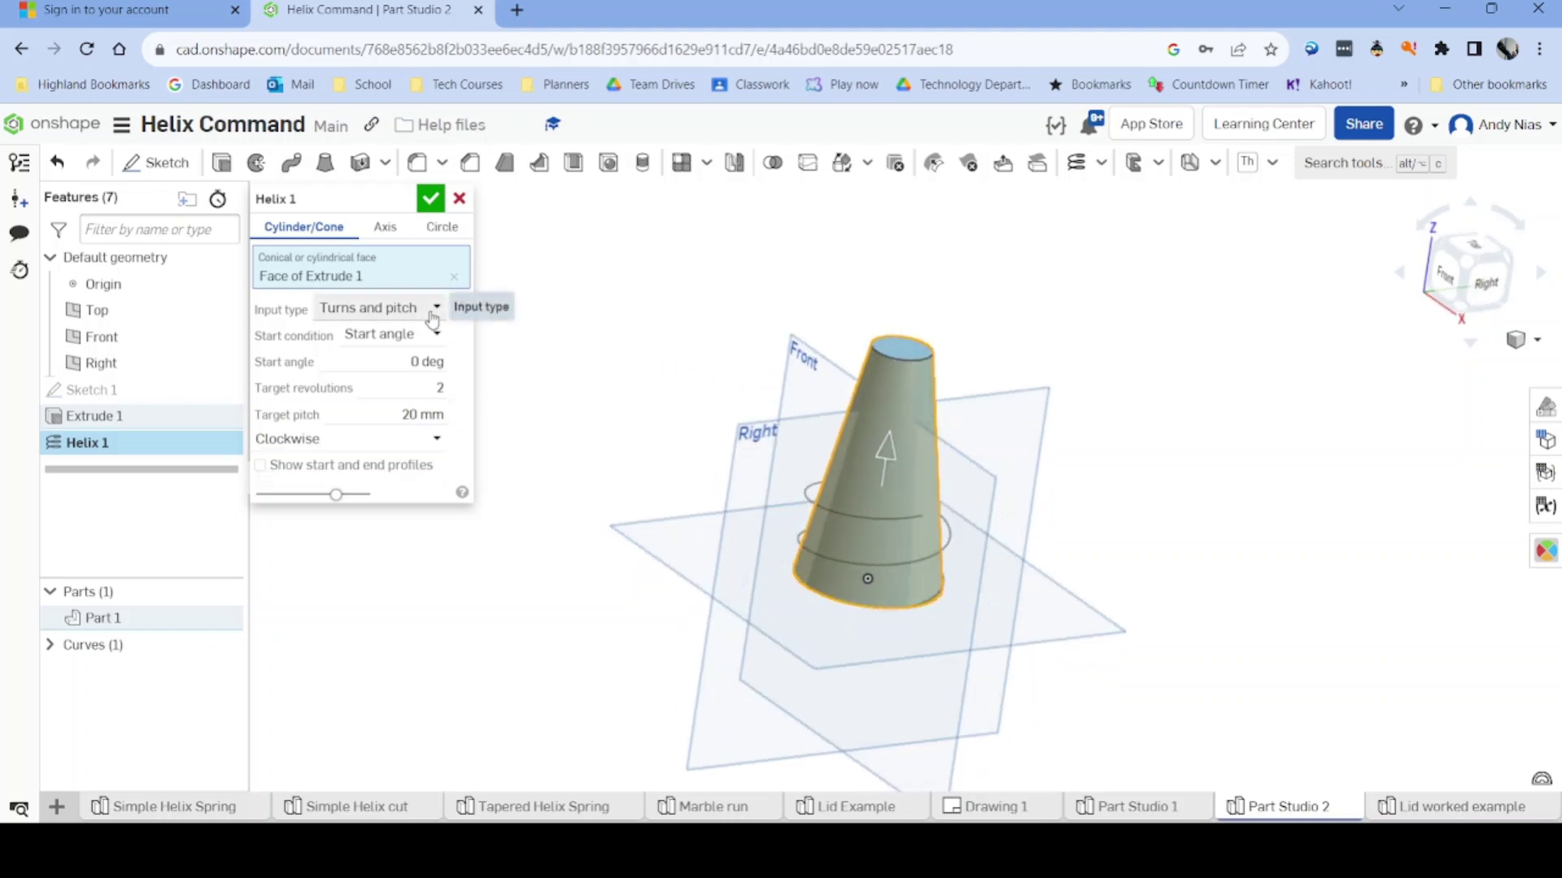
{"action": "left_click", "coordinate": [431, 308]}
{"action": "left_click", "coordinate": [401, 347]}
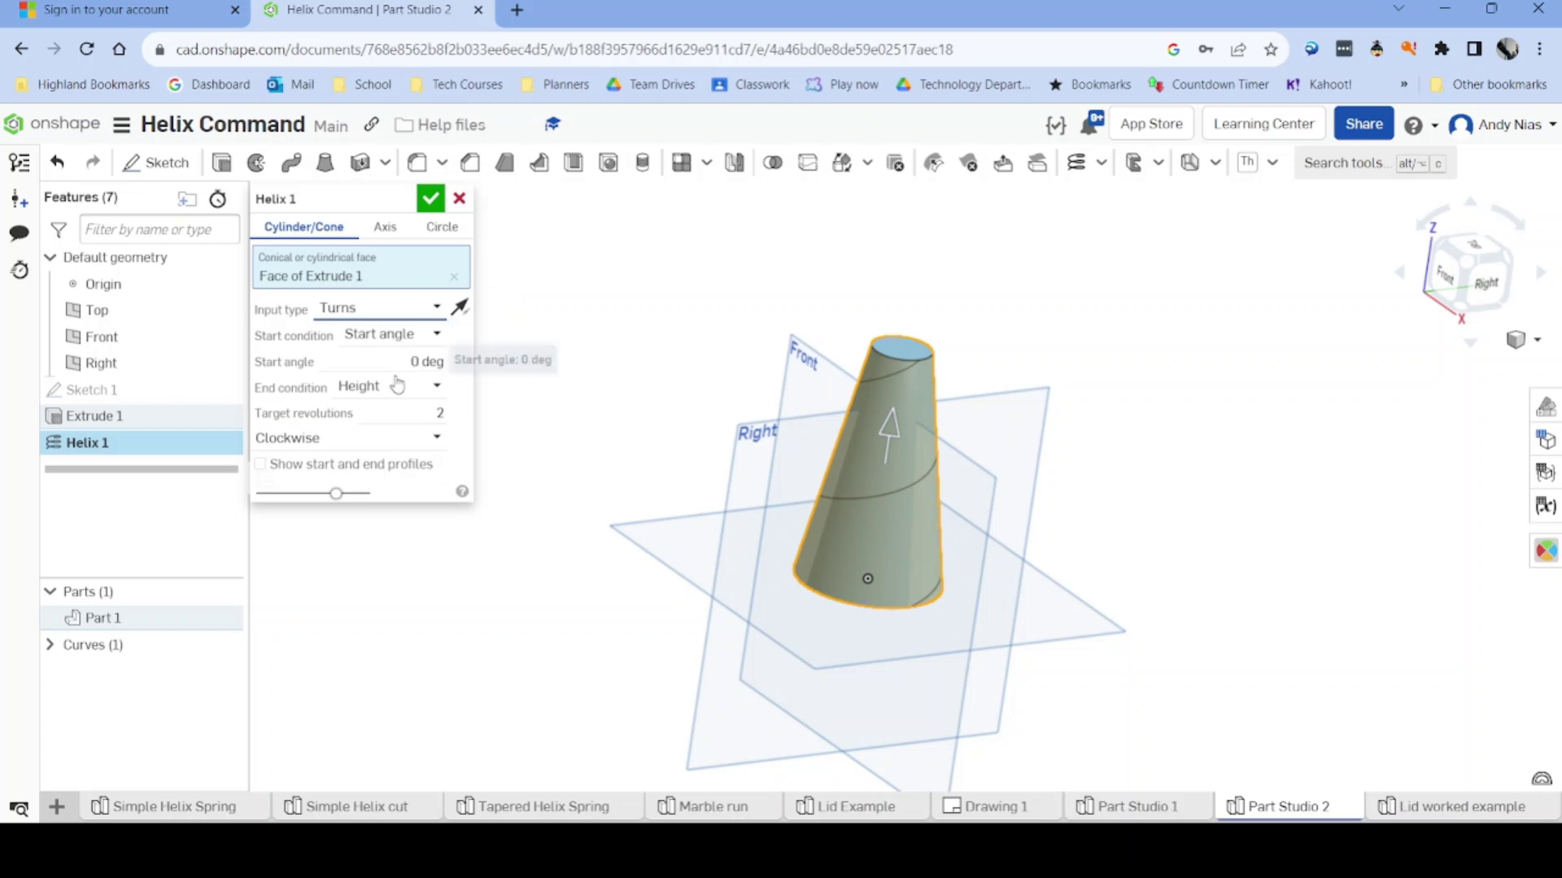
{"action": "left_click", "coordinate": [411, 406]}
{"action": "type", "text": "6"}
{"action": "key", "text": "Tab"}
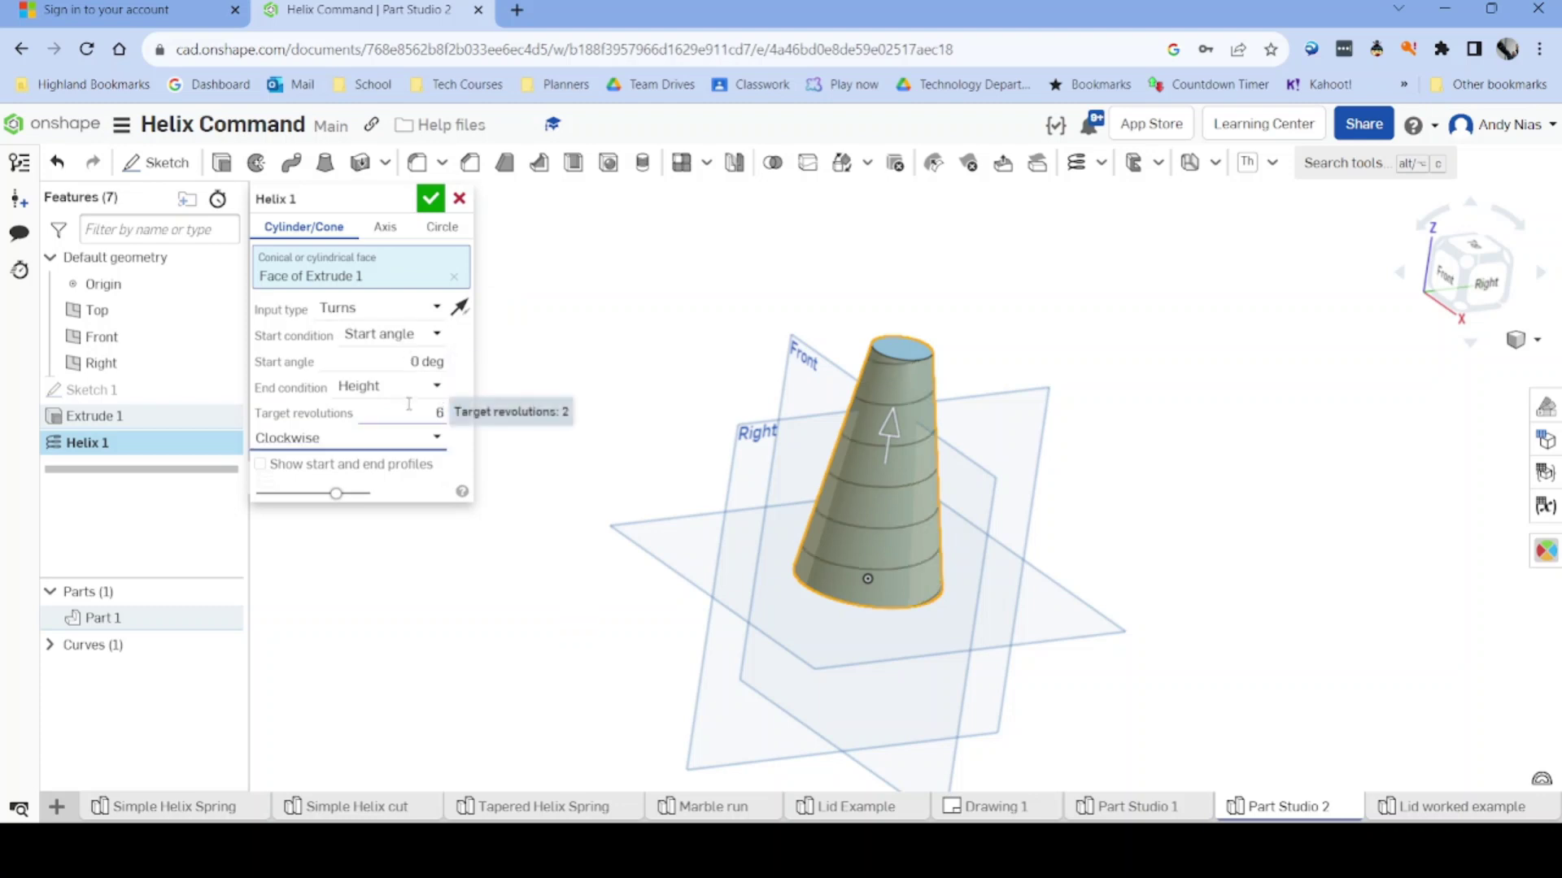
{"action": "left_click", "coordinate": [431, 198]}
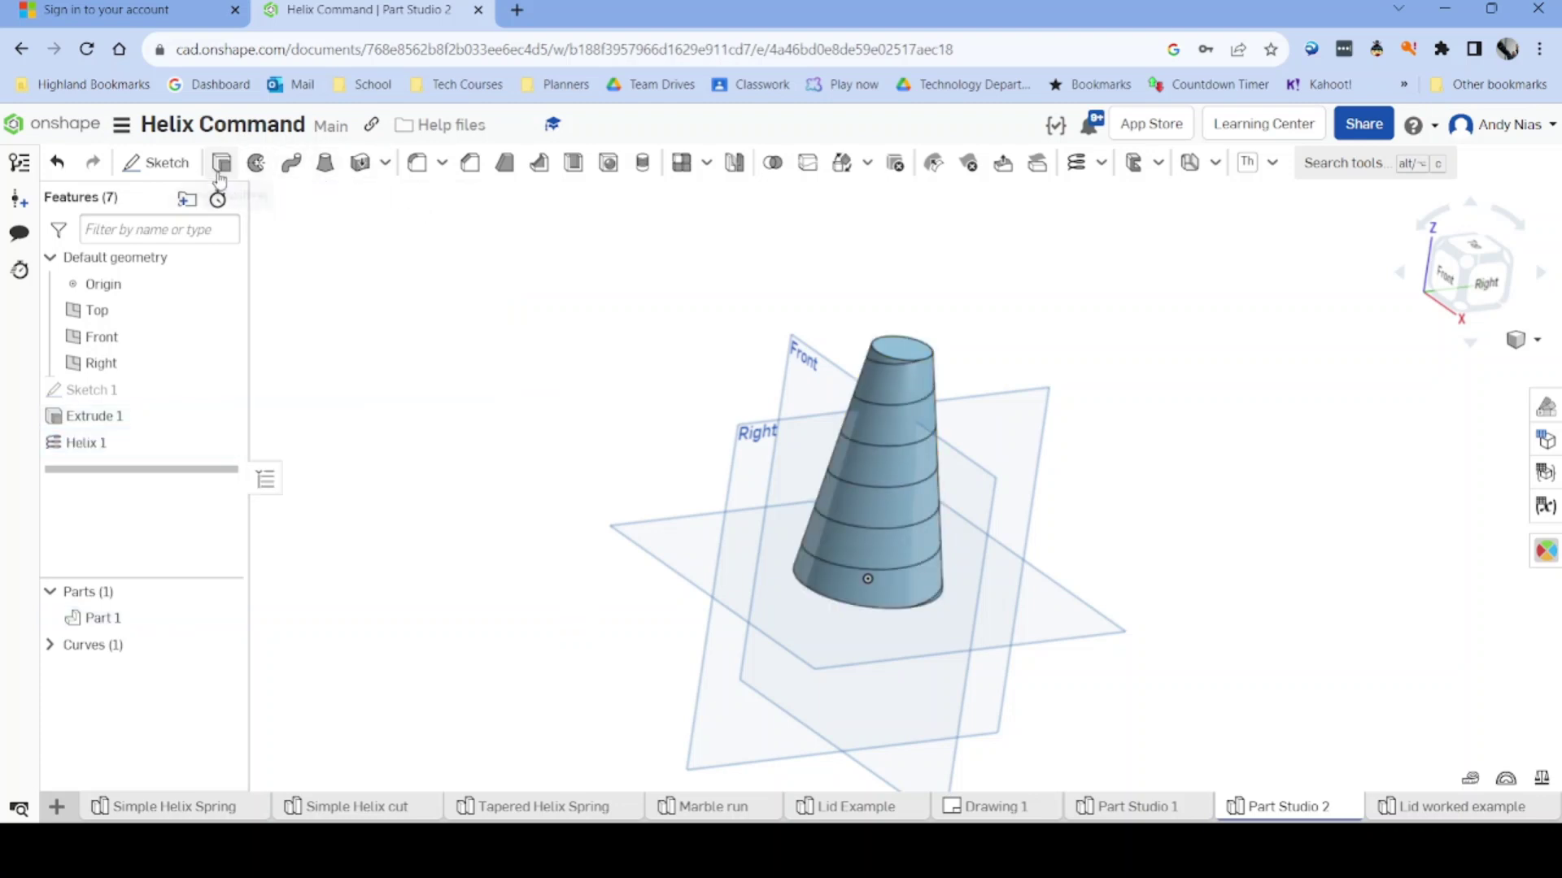
Step: Sketch a center-point rectangle on the Front plane at the cone base, dimensioned 15
{"action": "left_click", "coordinate": [156, 163]}
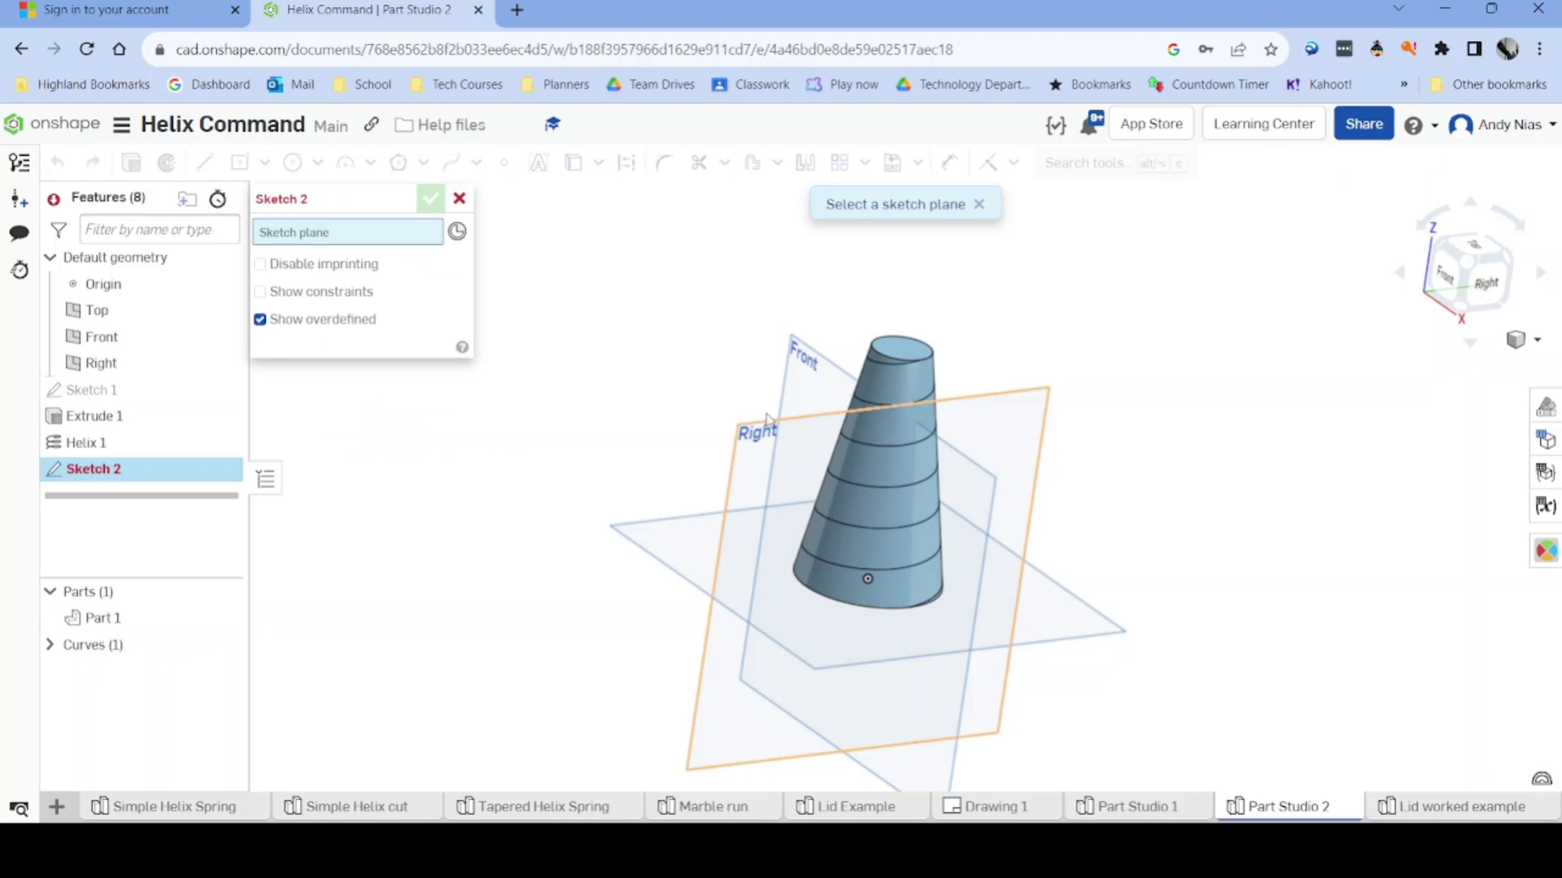
{"action": "left_click", "coordinate": [791, 358]}
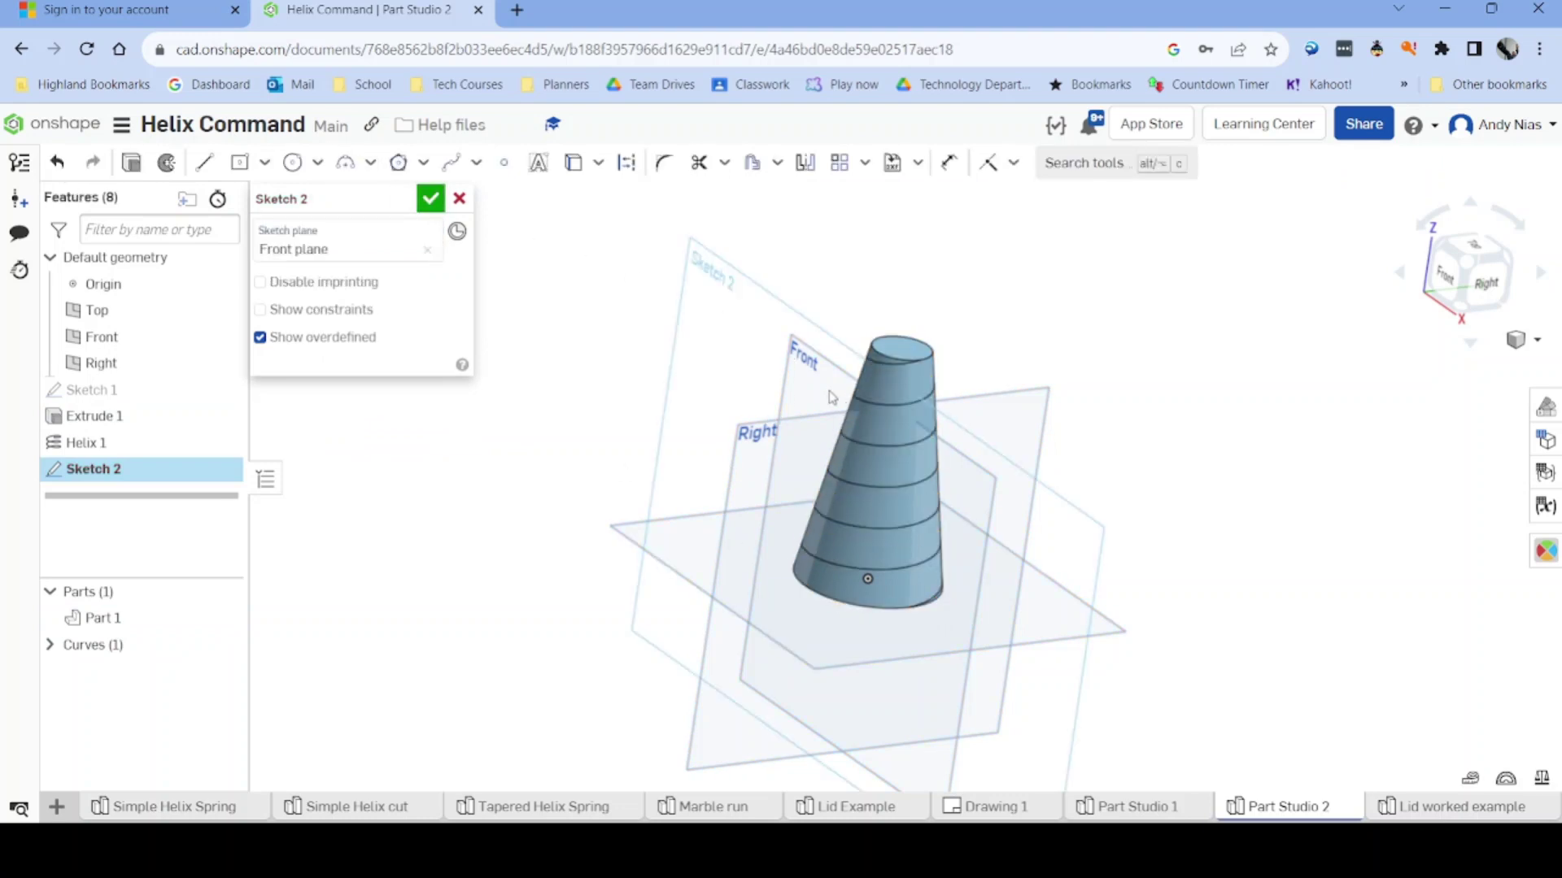
{"action": "left_click", "coordinate": [239, 163]}
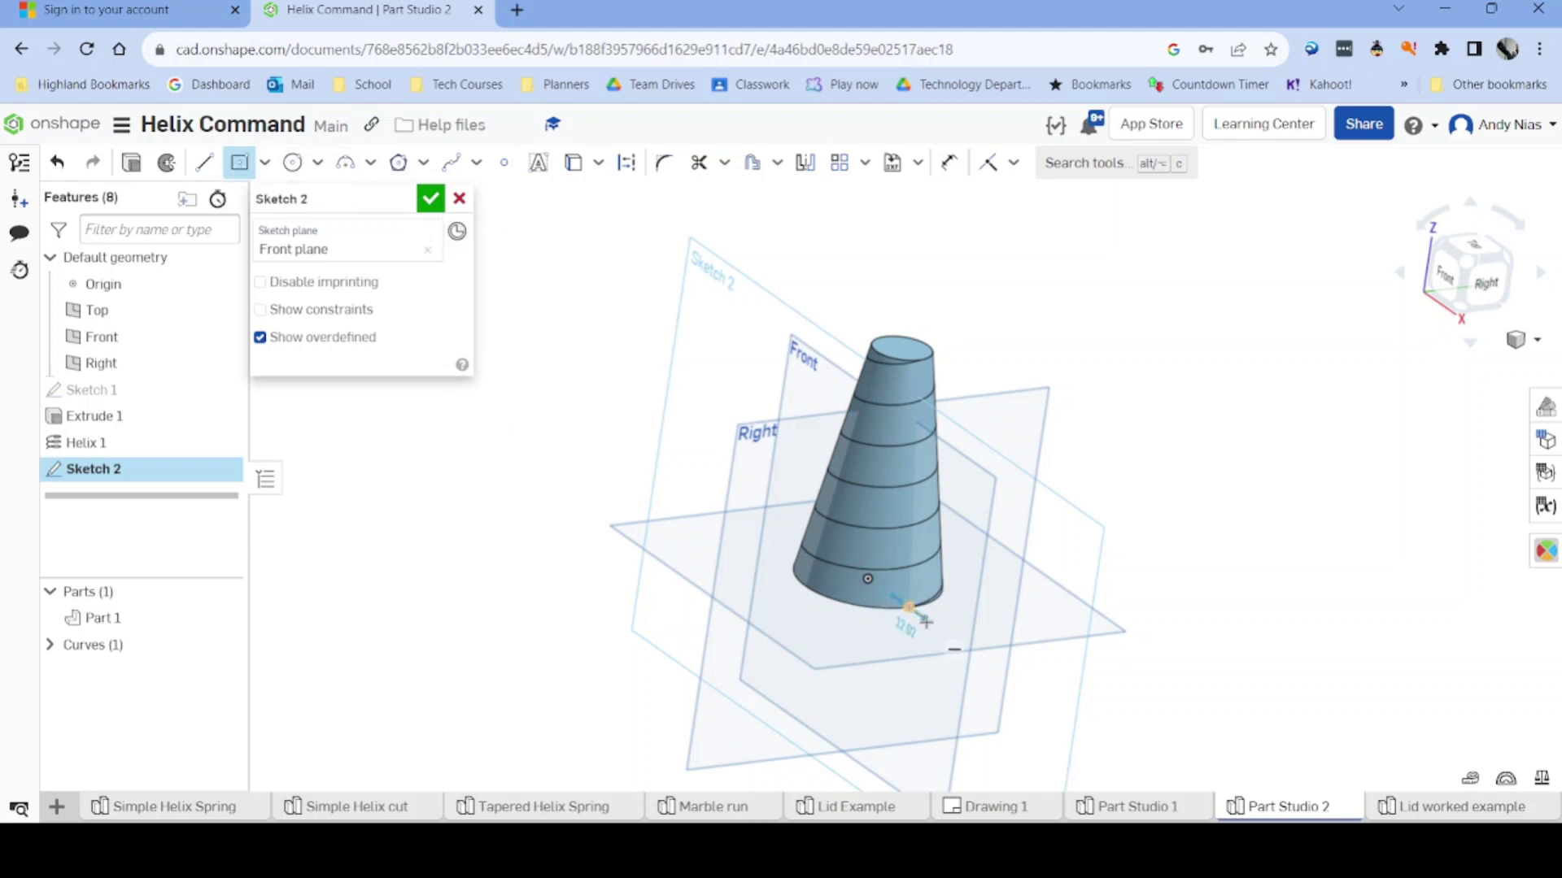
{"action": "left_click", "coordinate": [922, 626]}
{"action": "double_click", "coordinate": [903, 639]}
{"action": "type", "text": "1"}
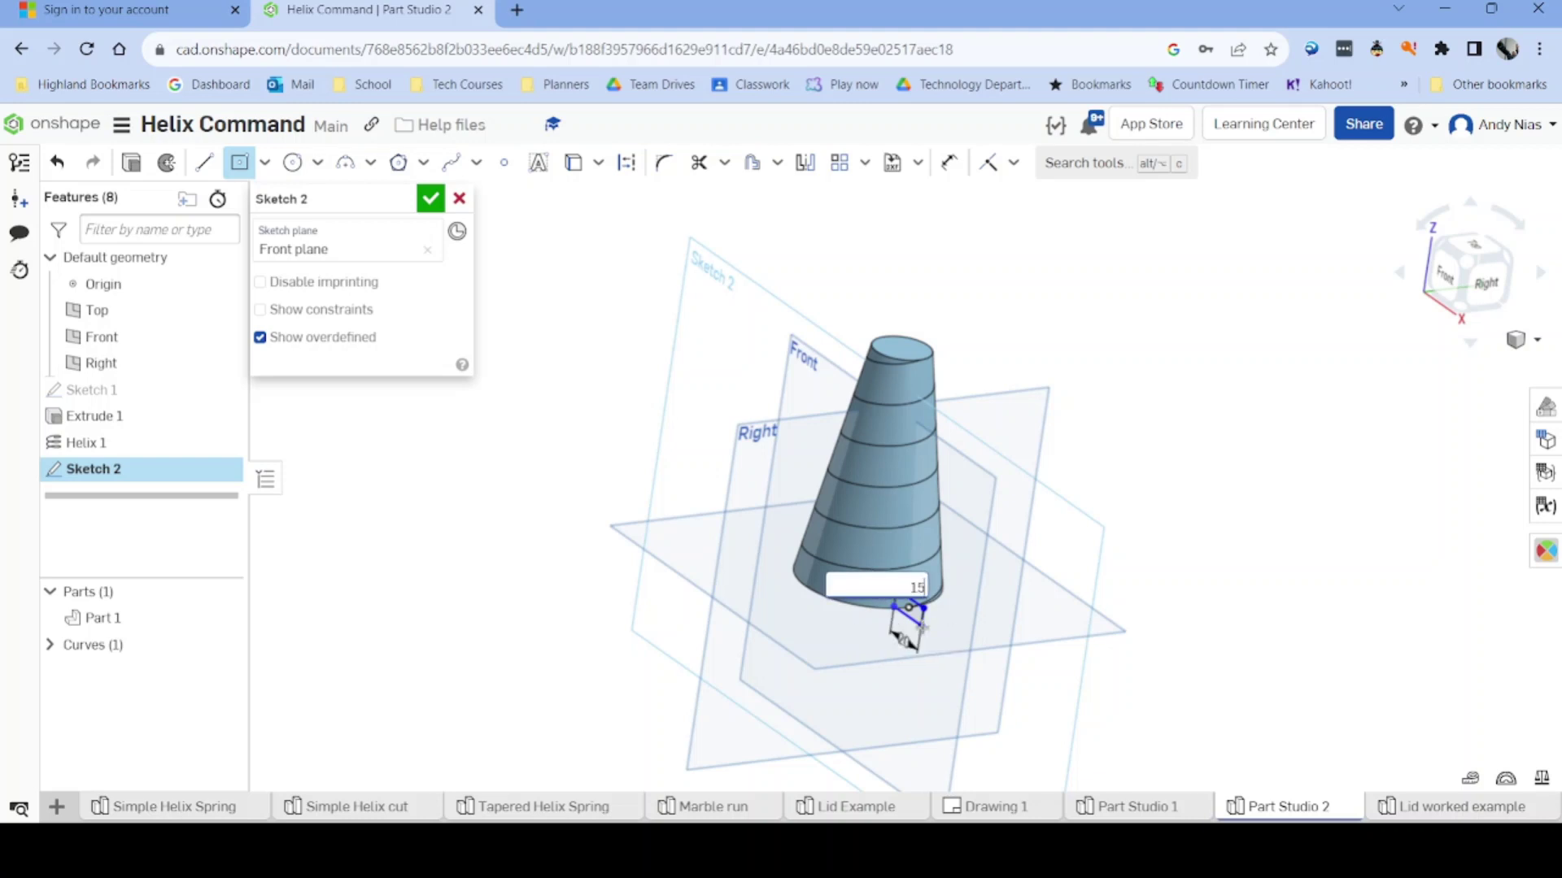
{"action": "type", "text": "5"}
{"action": "key", "text": "Return"}
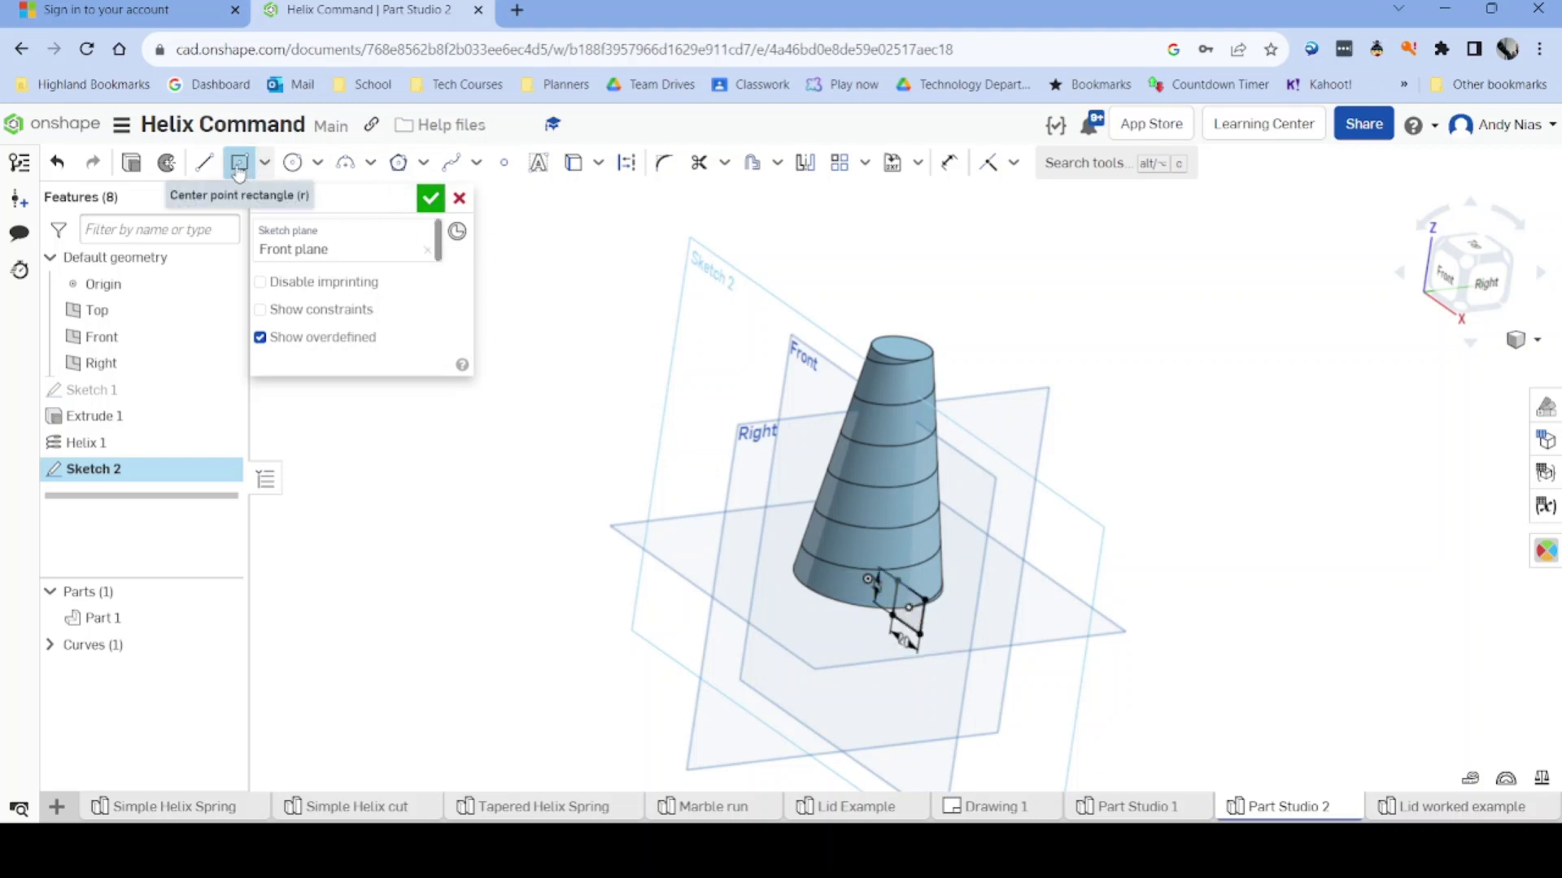
{"action": "left_click", "coordinate": [432, 198]}
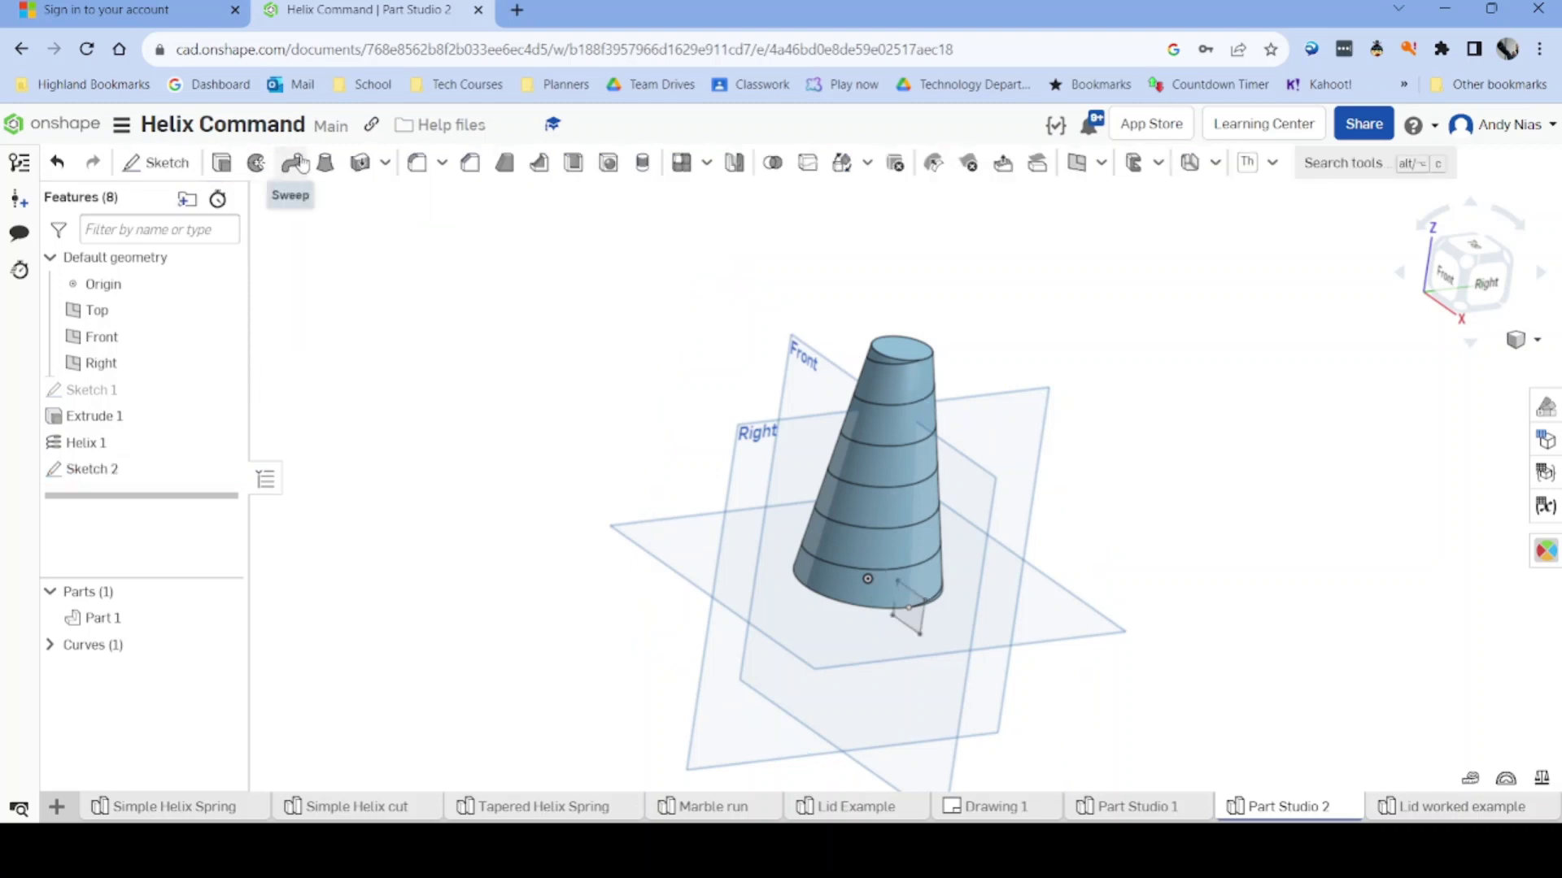
Step: Sweep the rectangle along the helix as a new Part 2 and hide cone Part 1
{"action": "left_click", "coordinate": [291, 162]}
{"action": "left_click", "coordinate": [915, 624]}
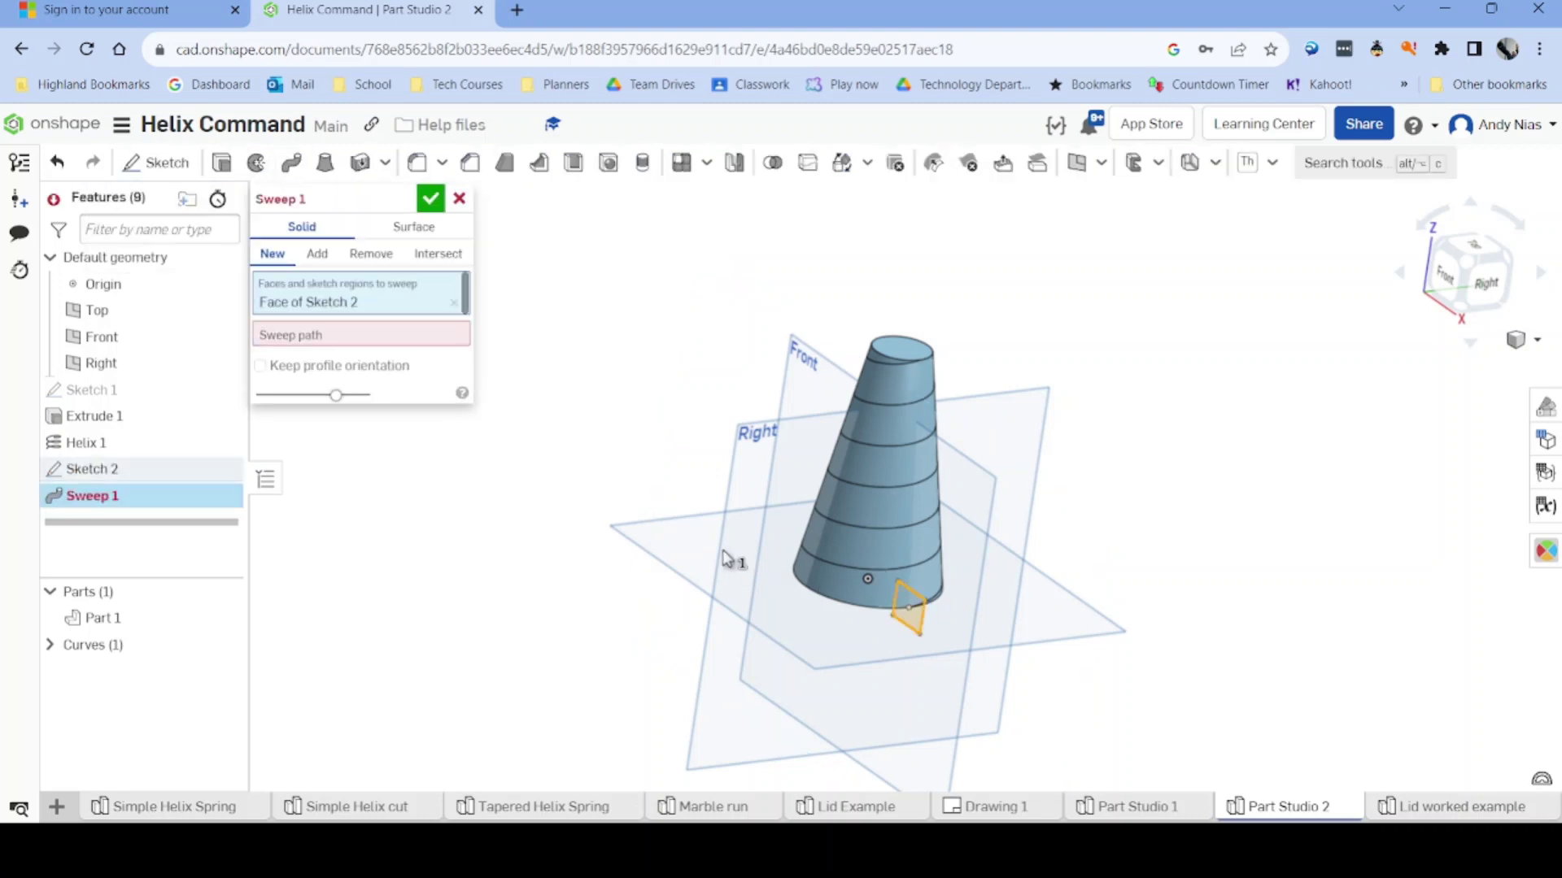
{"action": "left_click", "coordinate": [455, 335]}
{"action": "left_click", "coordinate": [929, 560]}
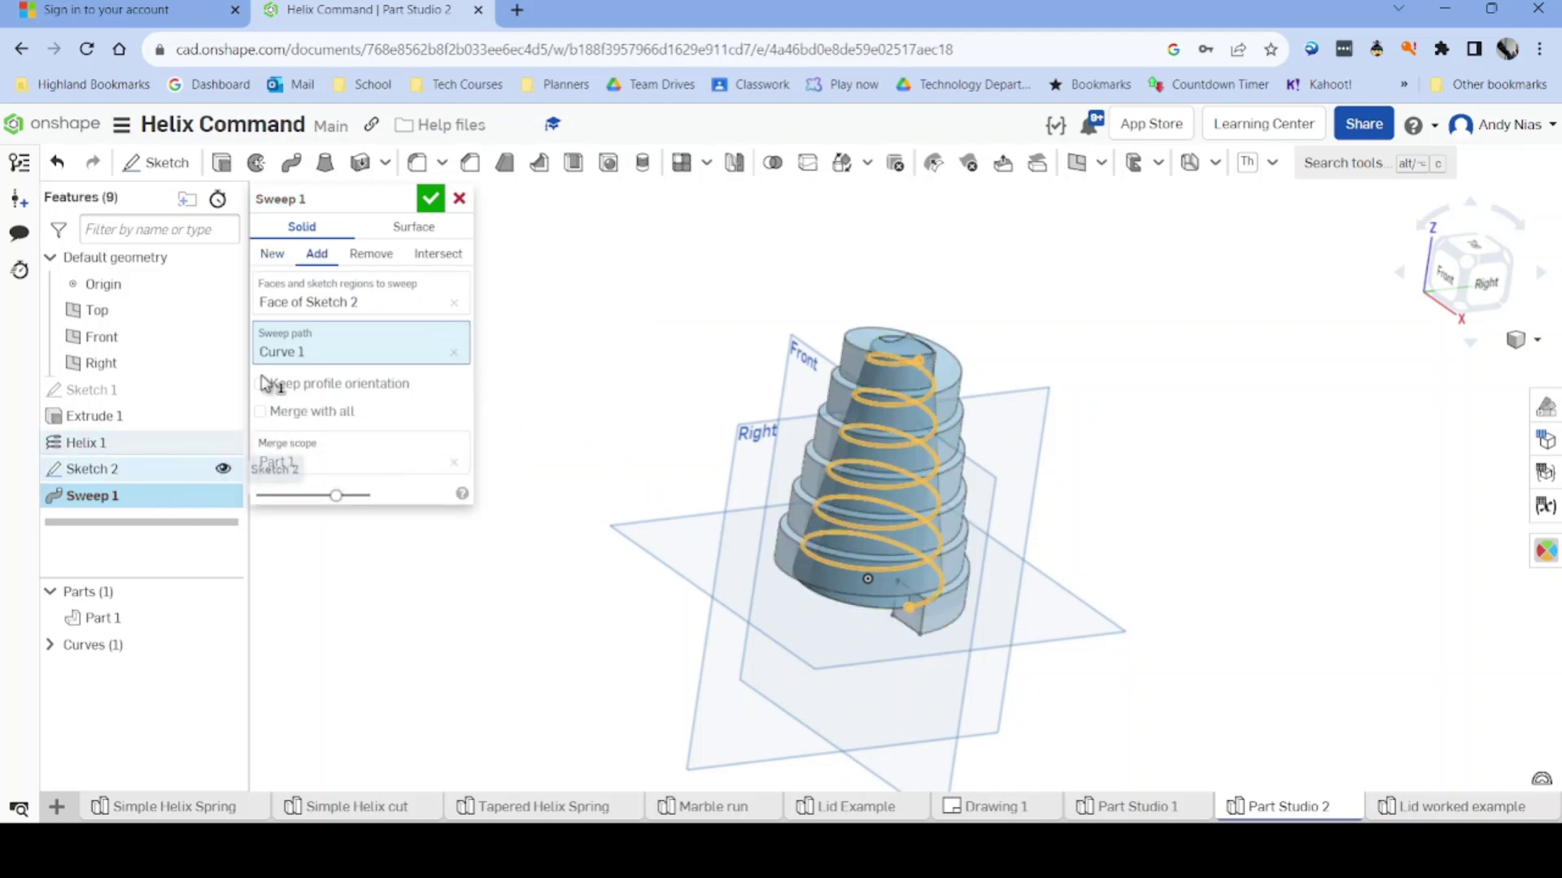
{"action": "left_click", "coordinate": [273, 255]}
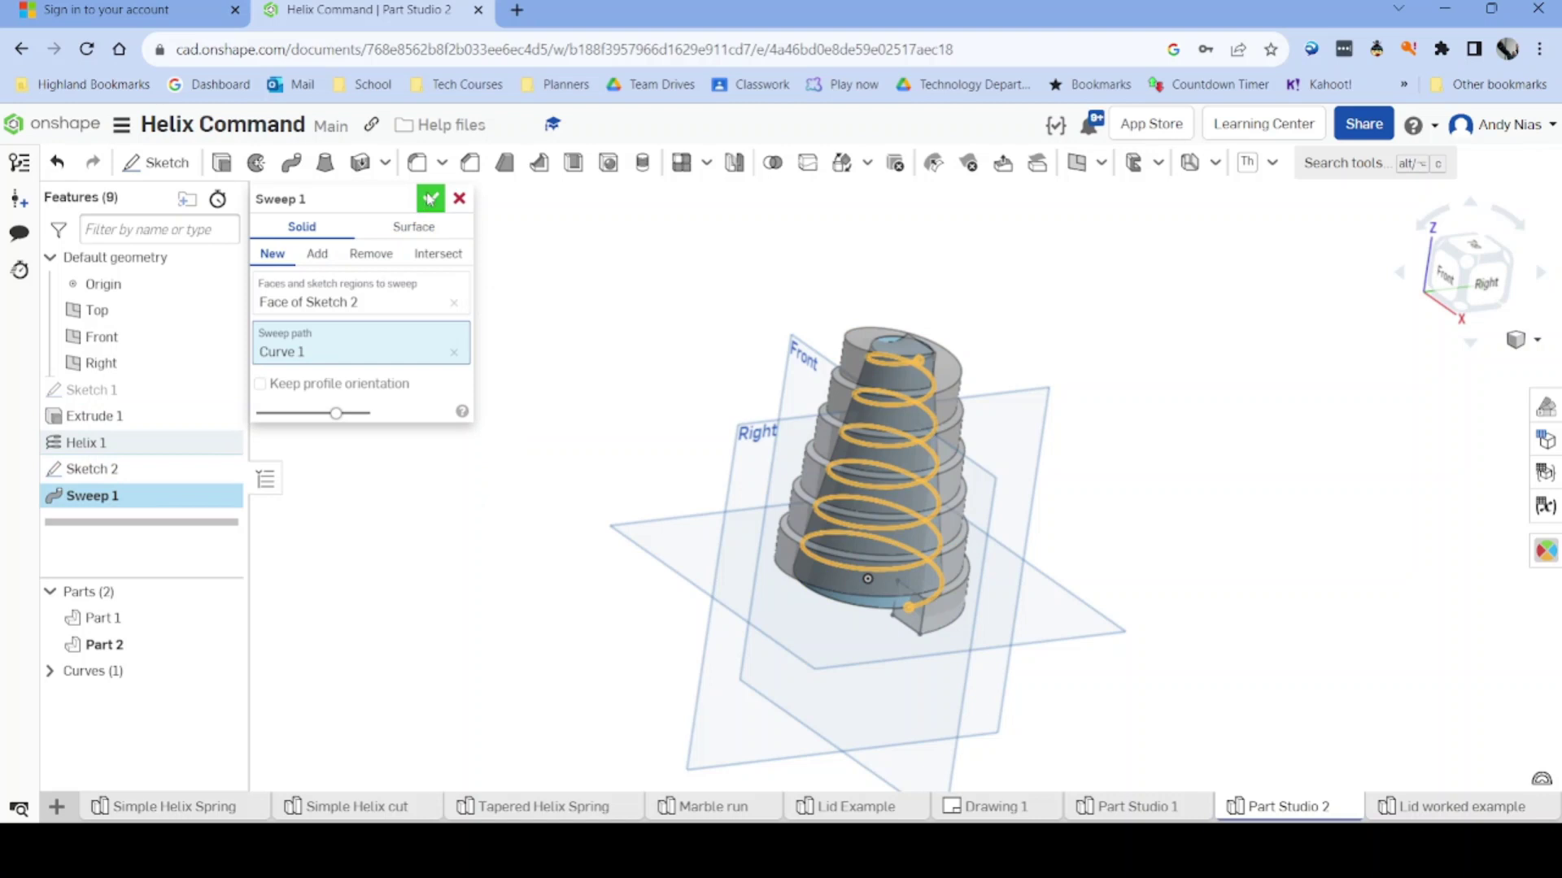
{"action": "left_click", "coordinate": [430, 199]}
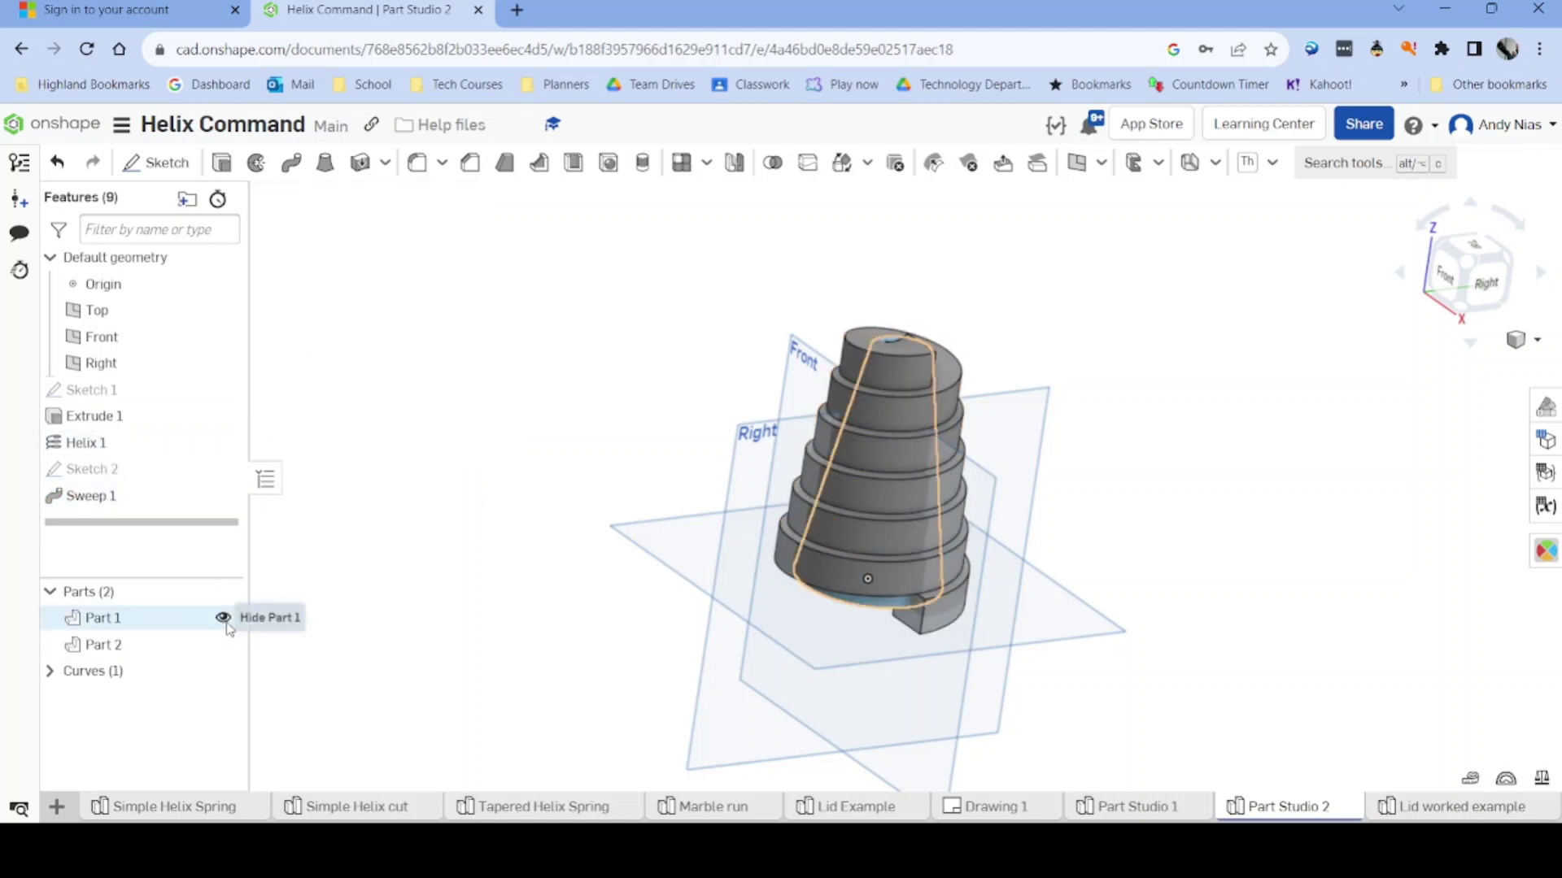
{"action": "left_click", "coordinate": [223, 618]}
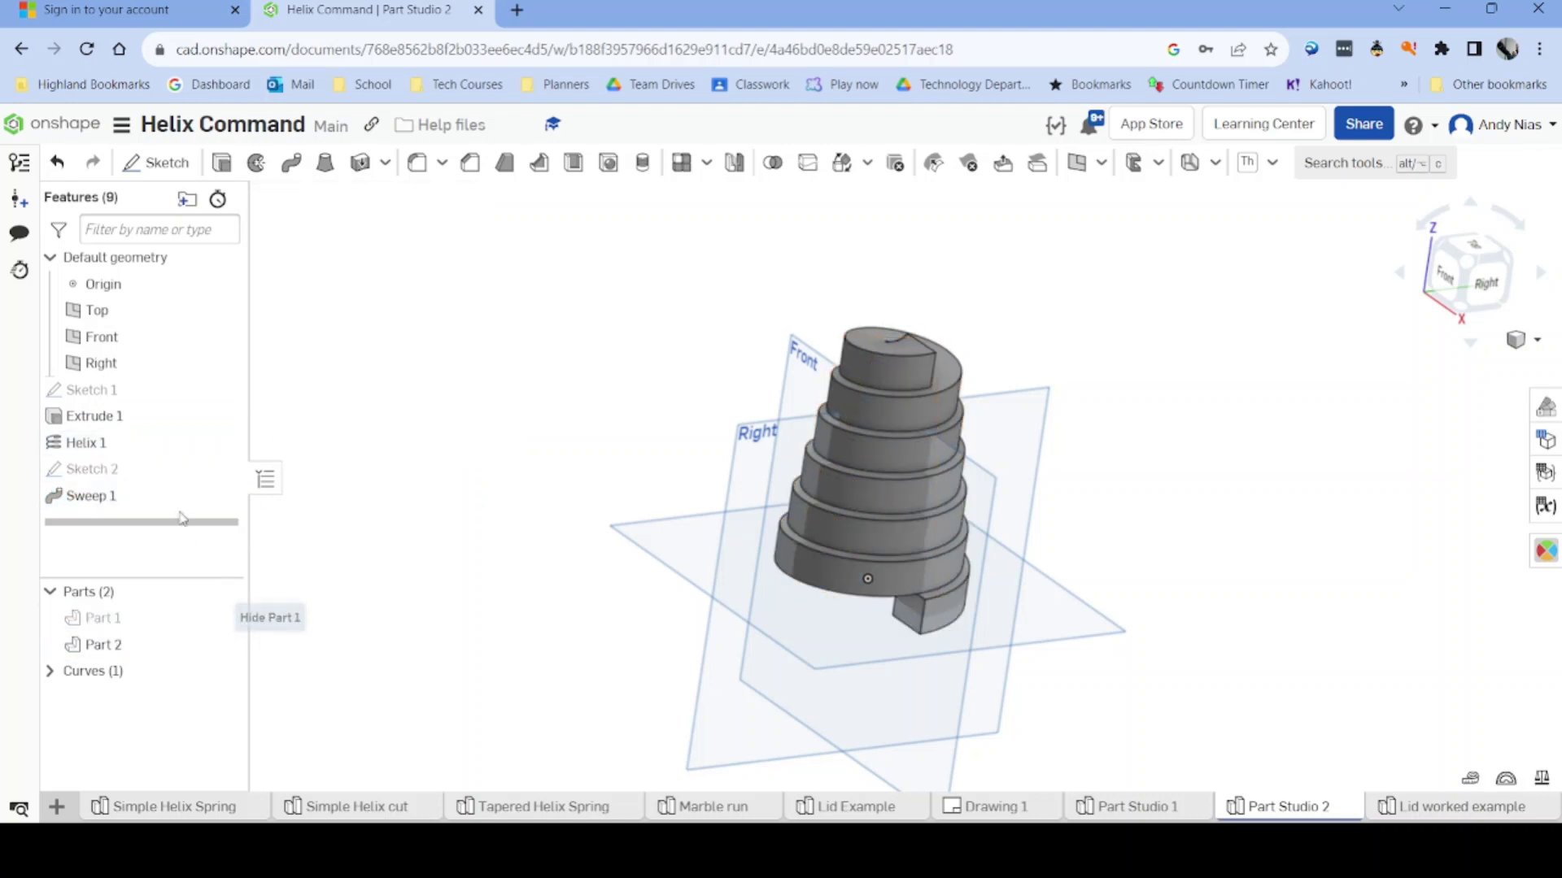
Step: Change Sketch 2's rectangle sides from 15 to 10 mm and from 20 to 5 mm
{"action": "double_click", "coordinate": [173, 469]}
{"action": "left_click", "coordinate": [882, 602]}
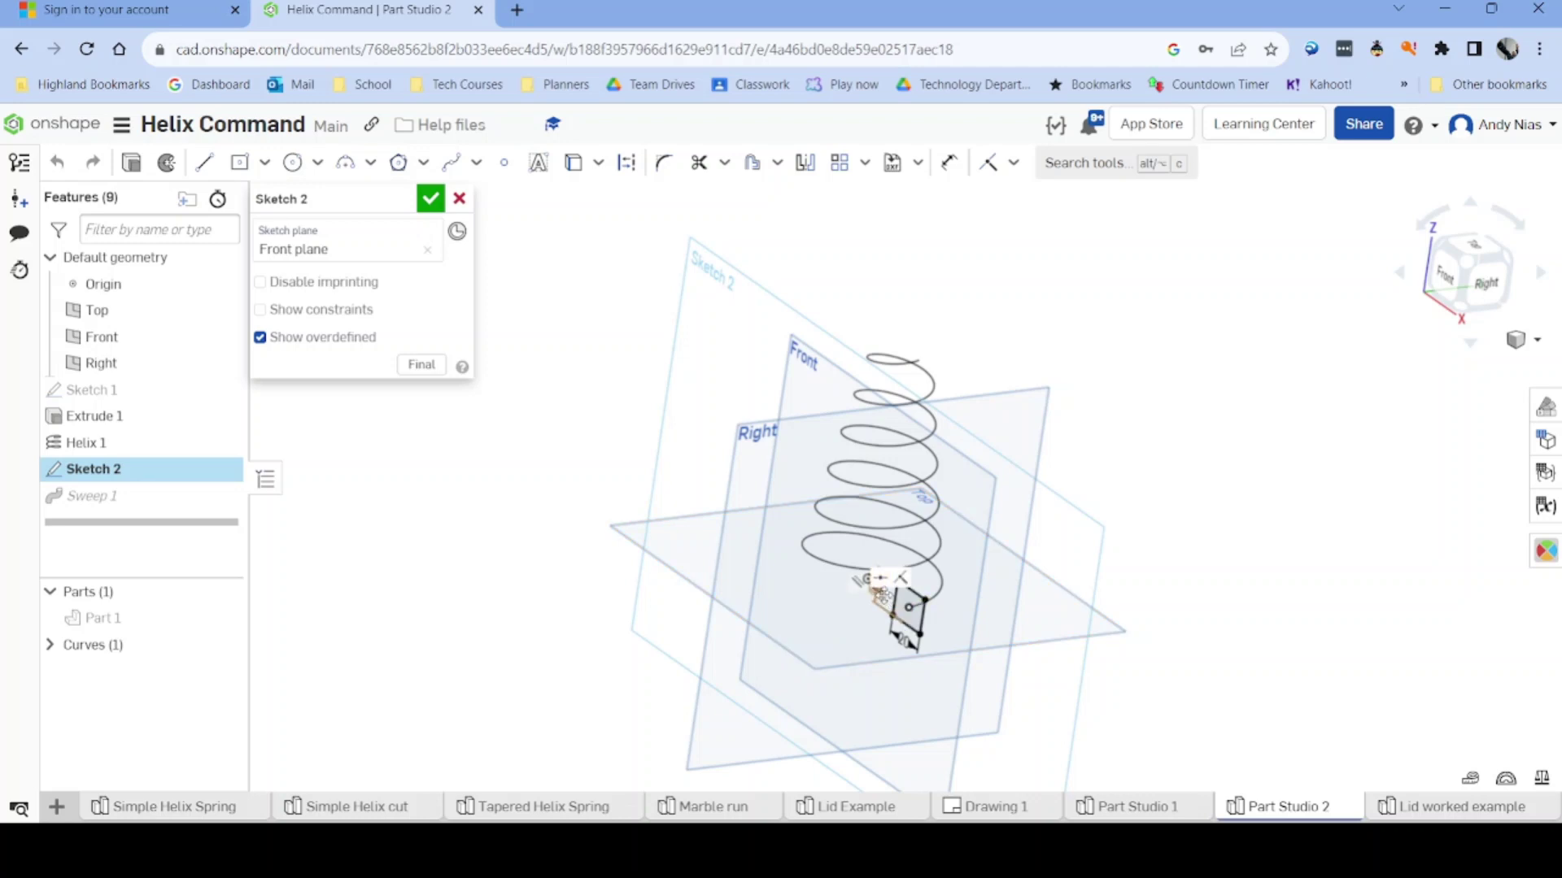
{"action": "scroll", "coordinate": [884, 618], "scroll_direction": "up", "scroll_amount": 5}
{"action": "left_click", "coordinate": [870, 533]}
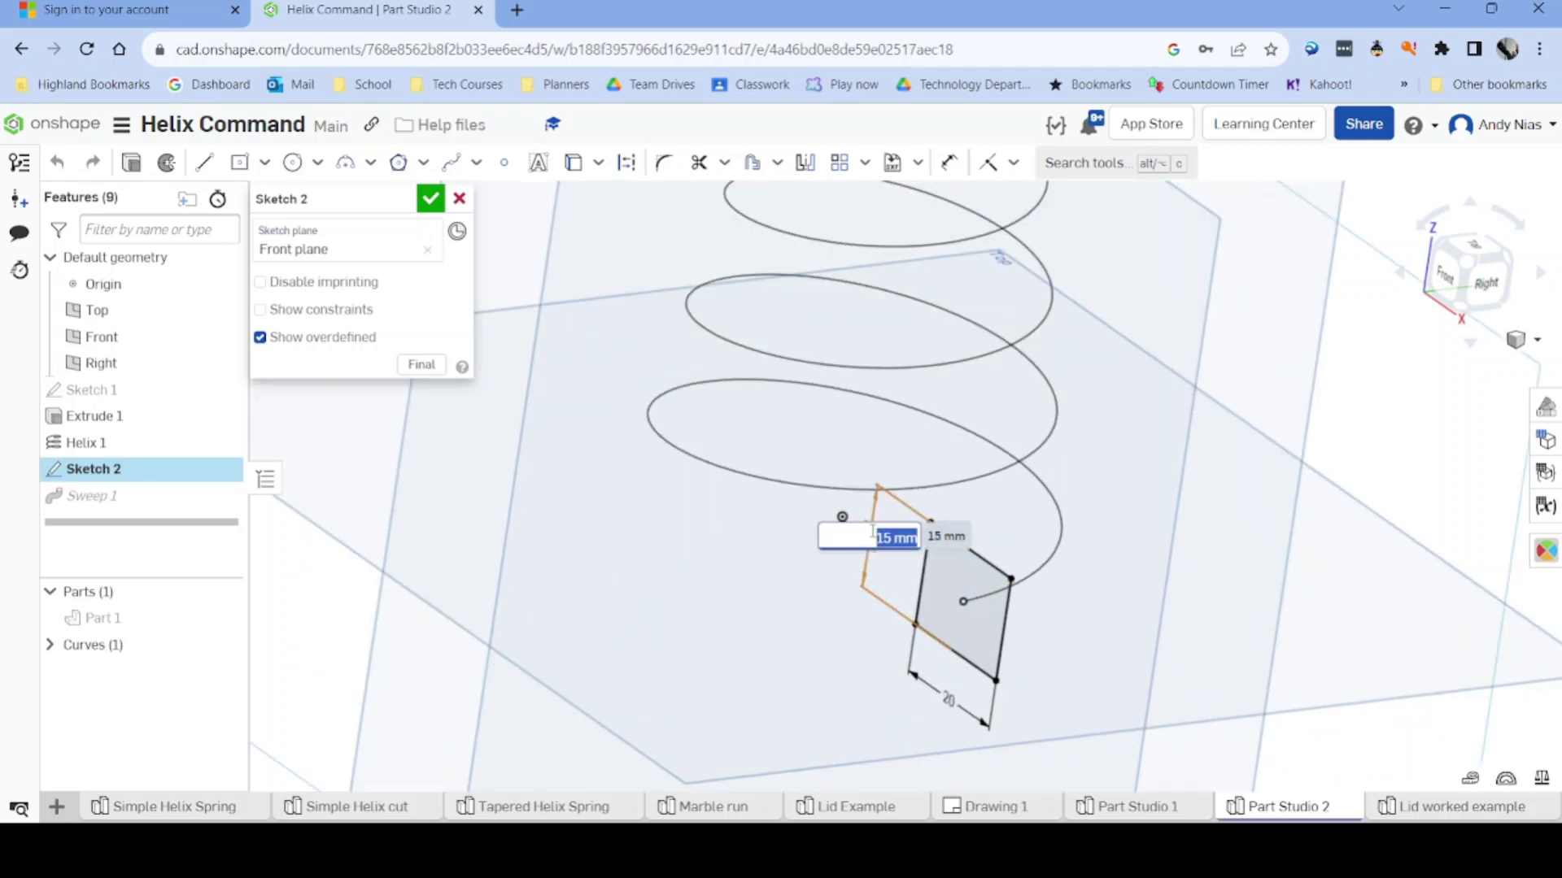
{"action": "type", "text": "10"}
{"action": "key", "text": "Return"}
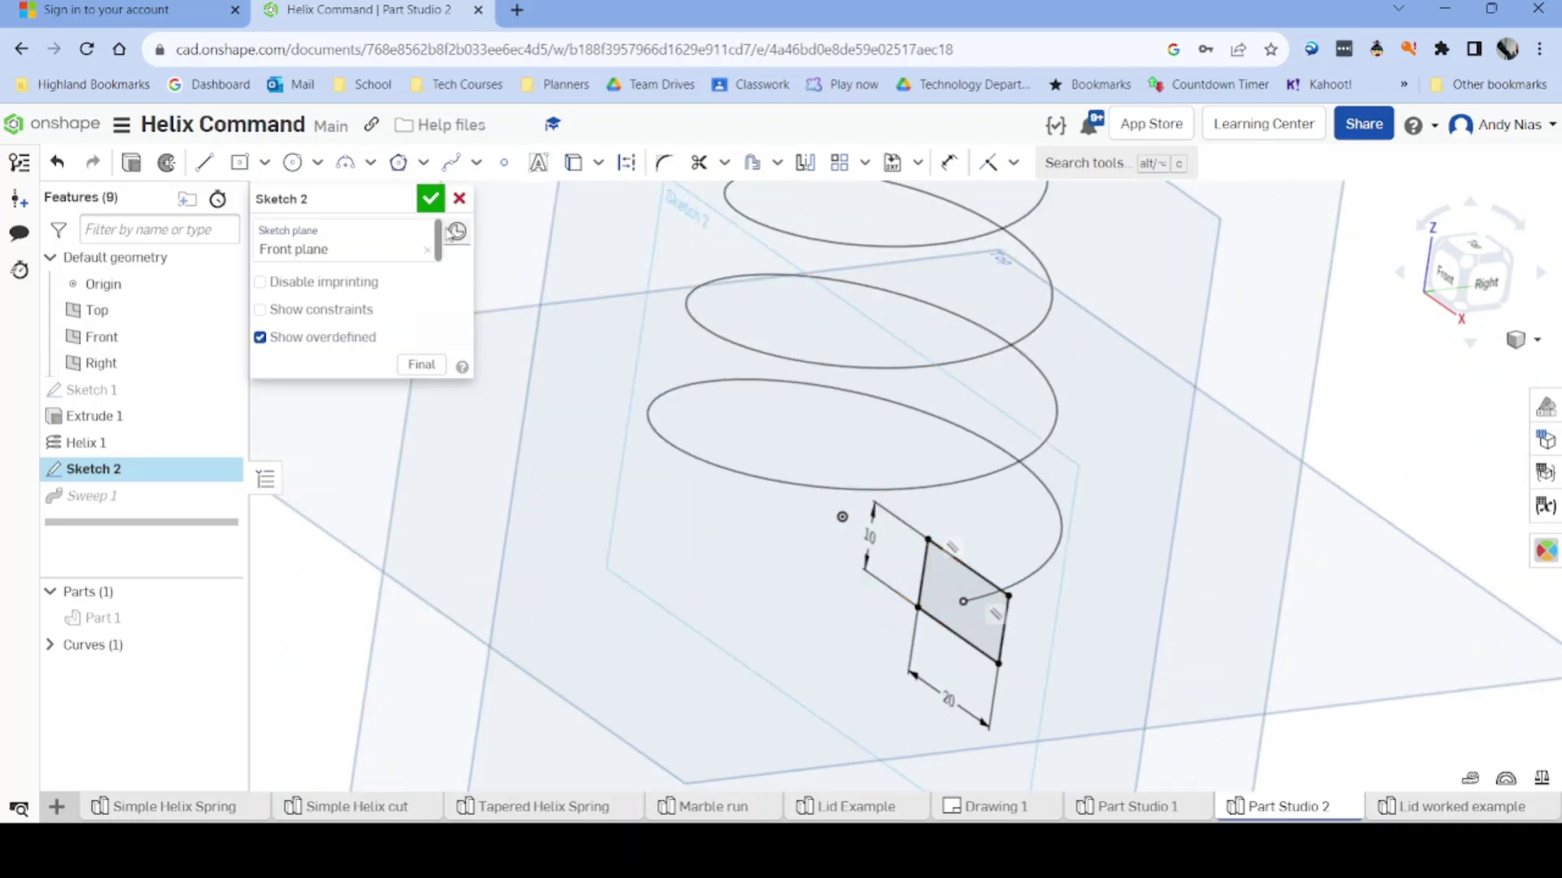
{"action": "left_click", "coordinate": [945, 694]}
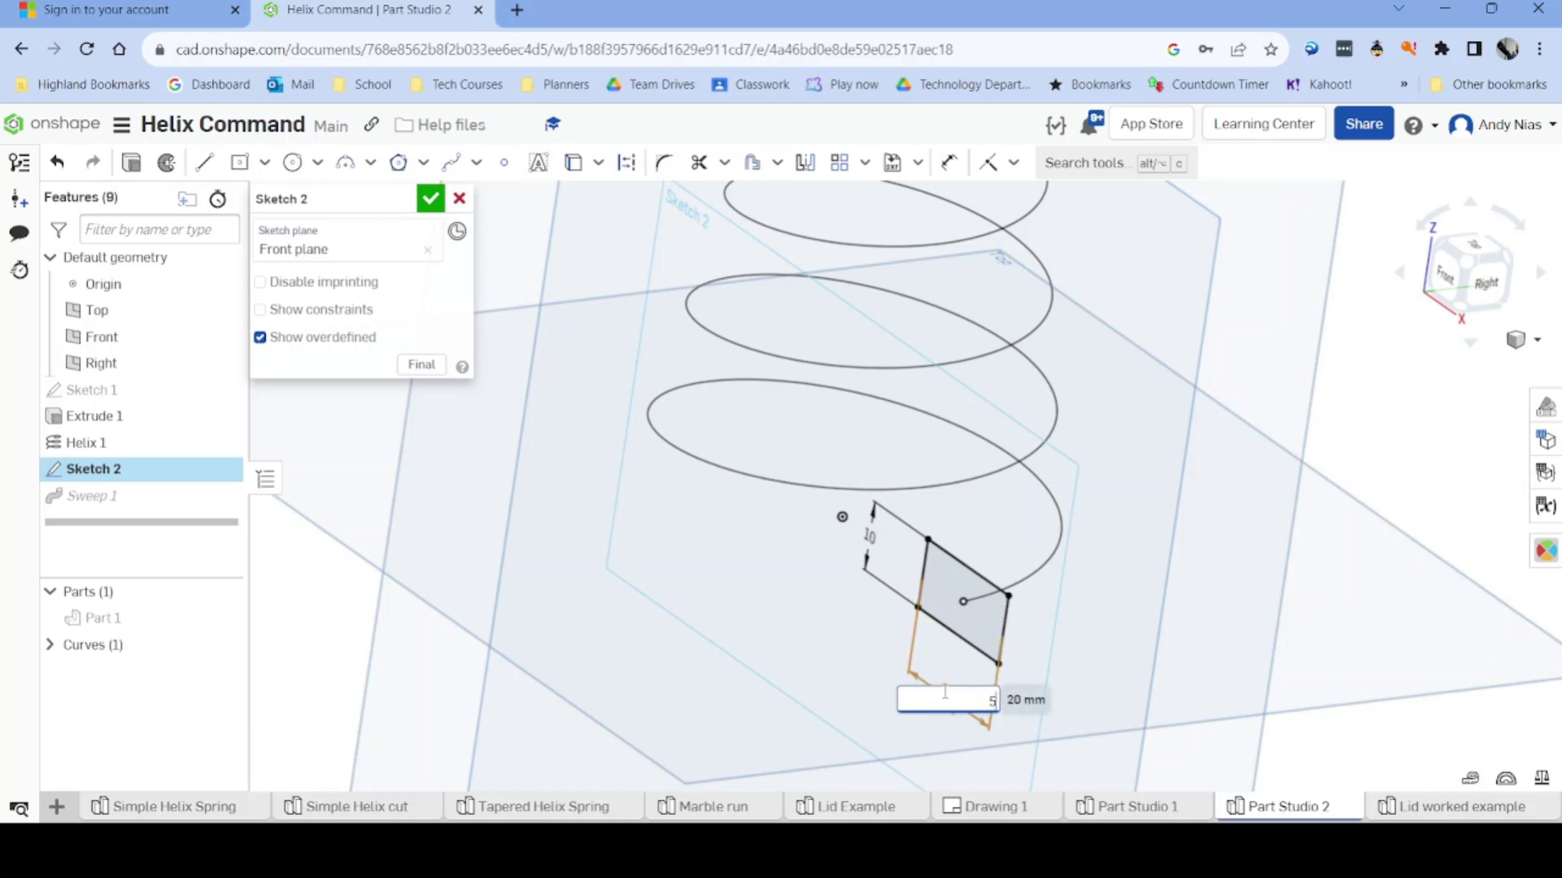
{"action": "type", "text": "5"}
{"action": "key", "text": "Return"}
{"action": "left_click", "coordinate": [427, 199]}
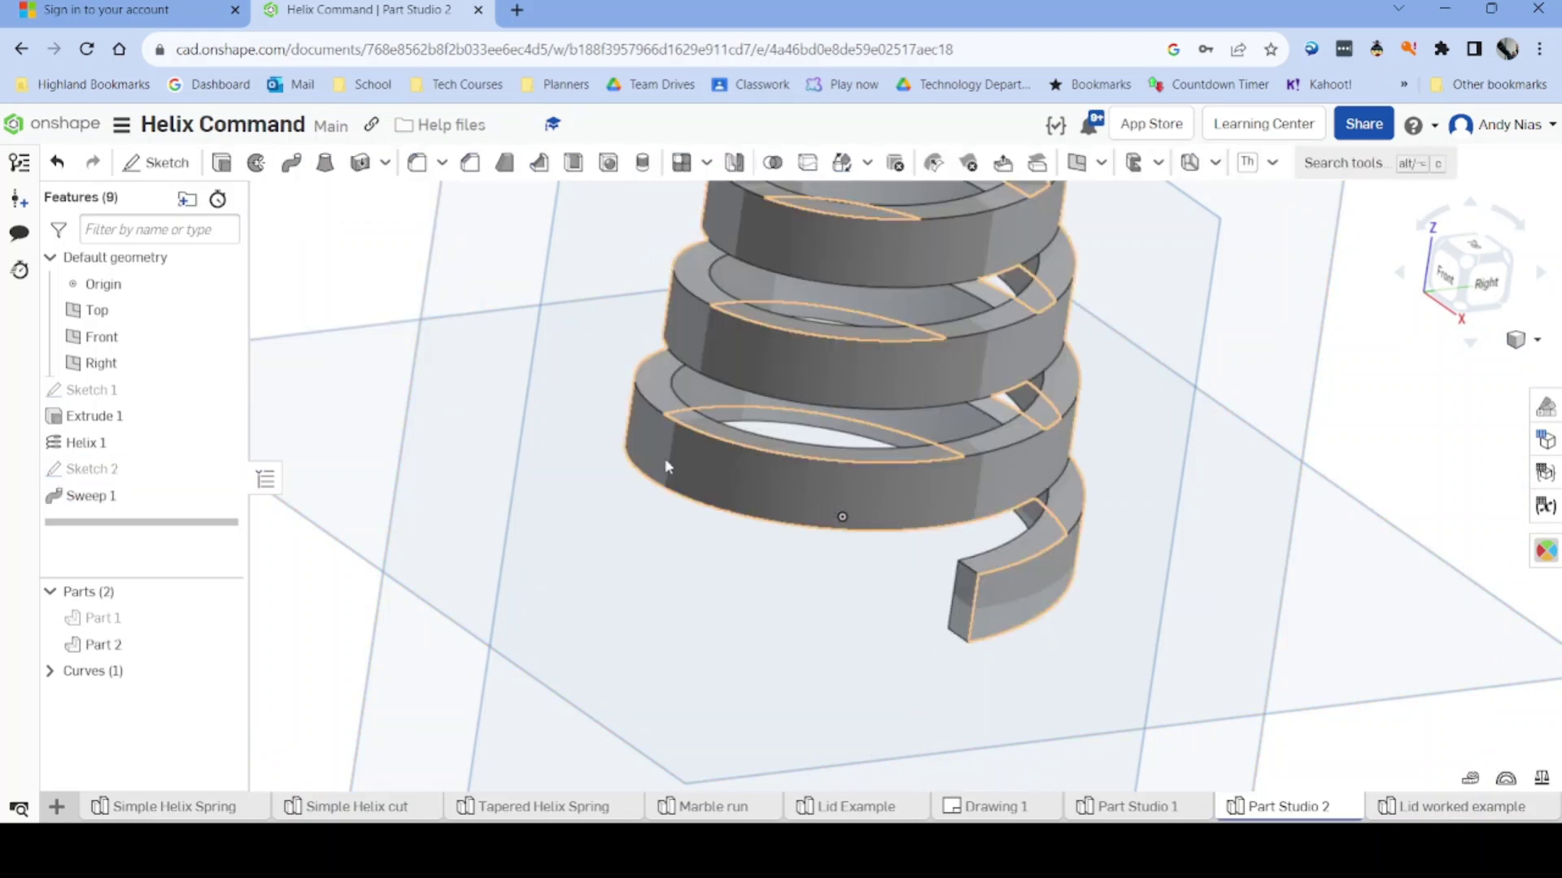
{"action": "mouse_move", "coordinate": [662, 456]}
{"action": "right_mouse_down"}
{"action": "mouse_move", "coordinate": [691, 502]}
{"action": "mouse_move", "coordinate": [777, 385]}
{"action": "mouse_move", "coordinate": [829, 462]}
{"action": "mouse_move", "coordinate": [677, 420]}
{"action": "mouse_move", "coordinate": [548, 359]}
{"action": "mouse_move", "coordinate": [539, 317]}
{"action": "right_mouse_up"}
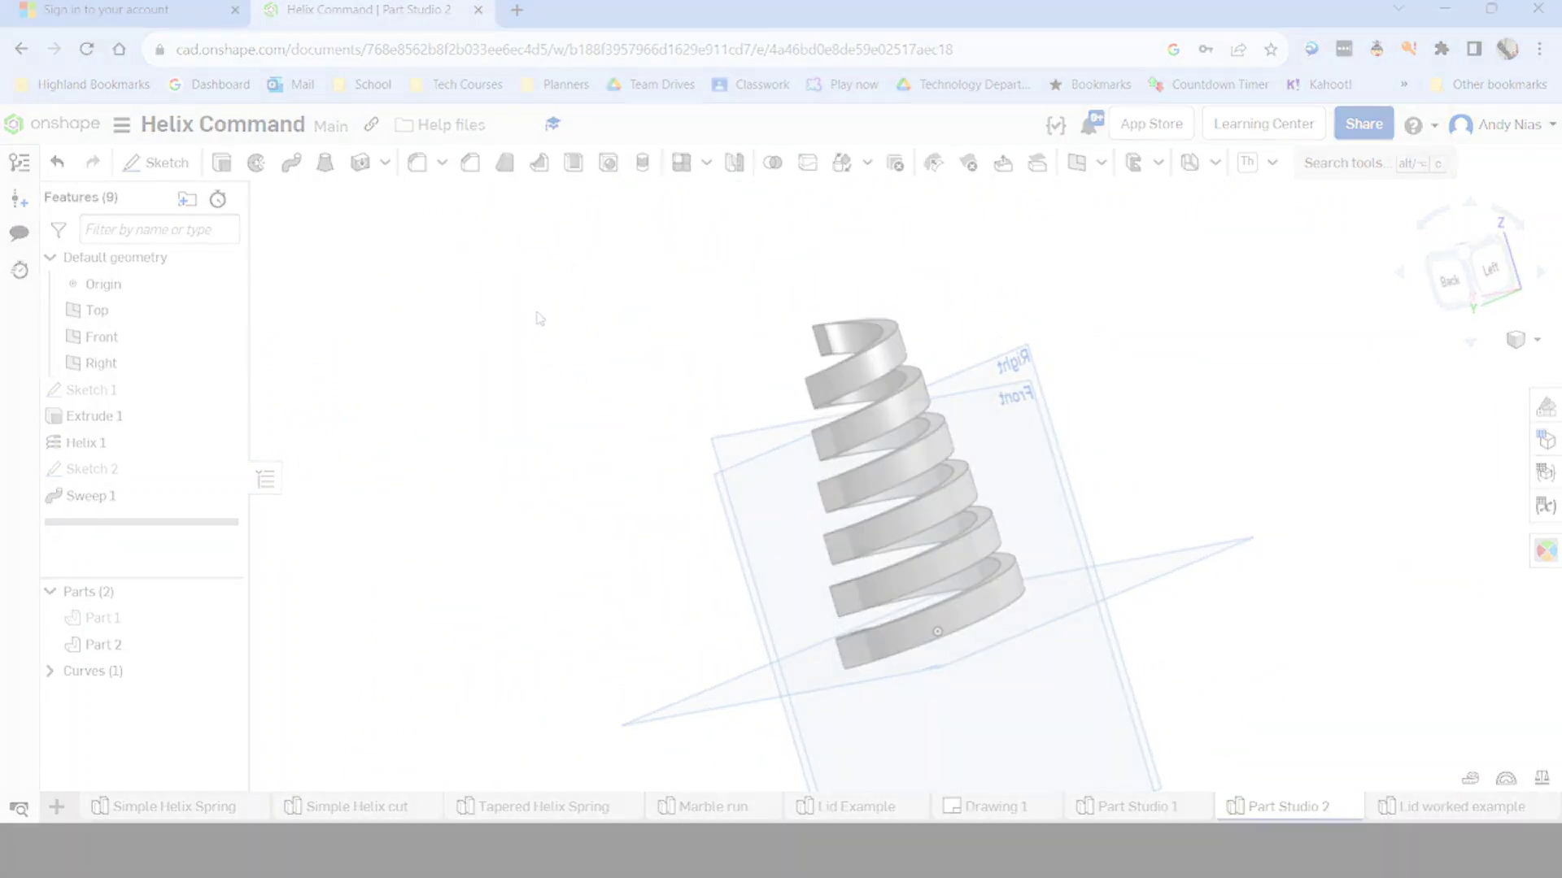